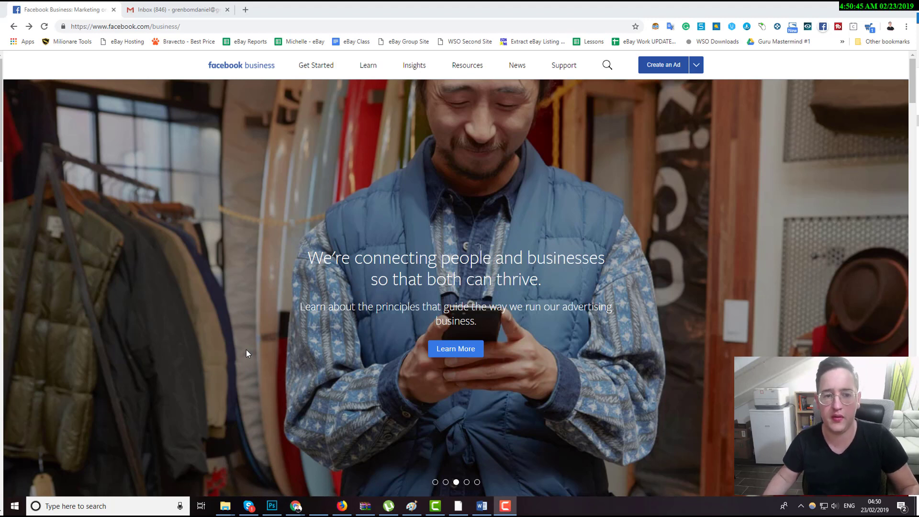
# Open facebook.com/ads by replacing the business part of the address.
pyautogui.click(161, 25)
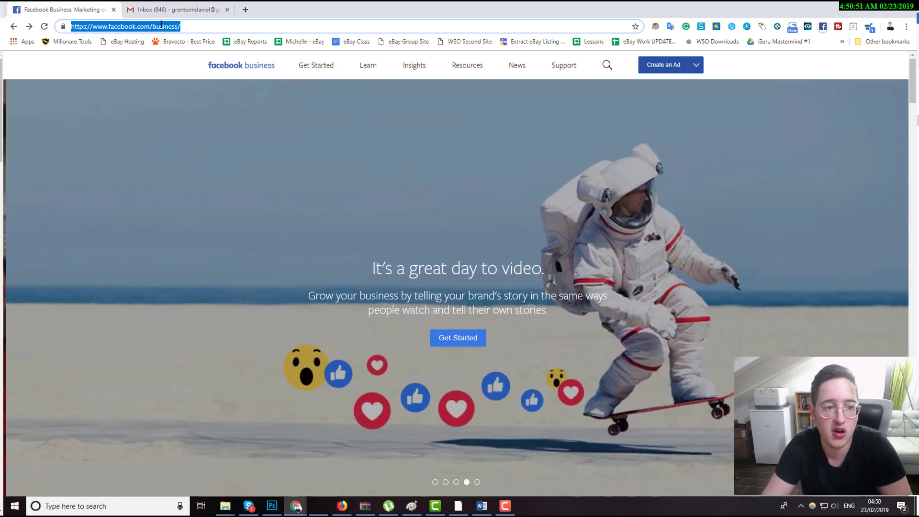
pyautogui.doubleClick(161, 25)
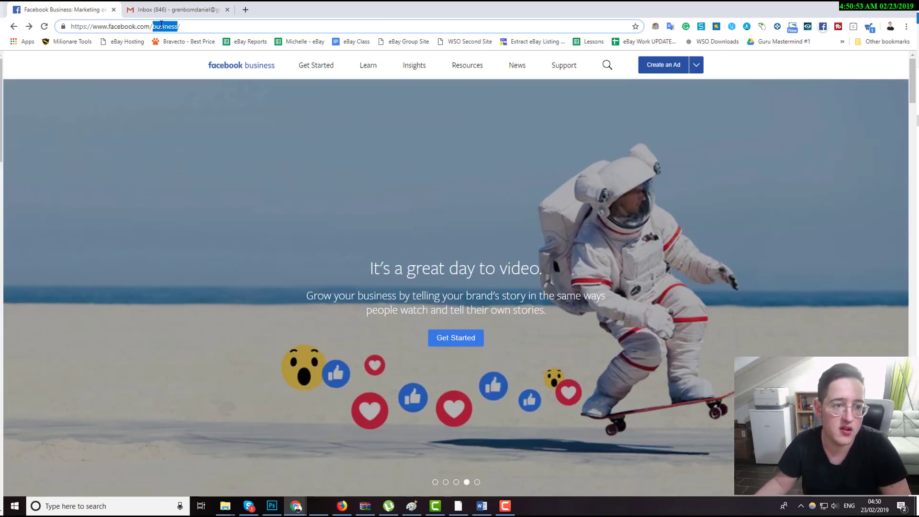
pyautogui.write('ads')
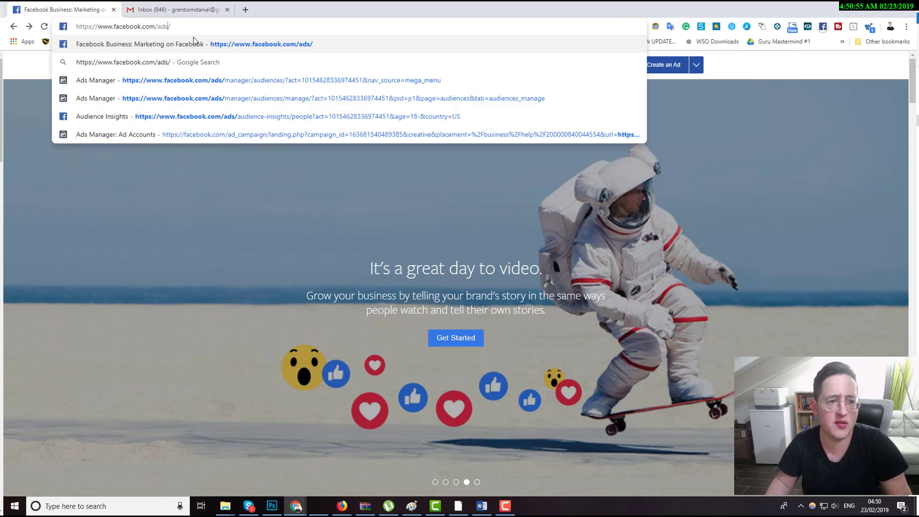
pyautogui.press('Return')
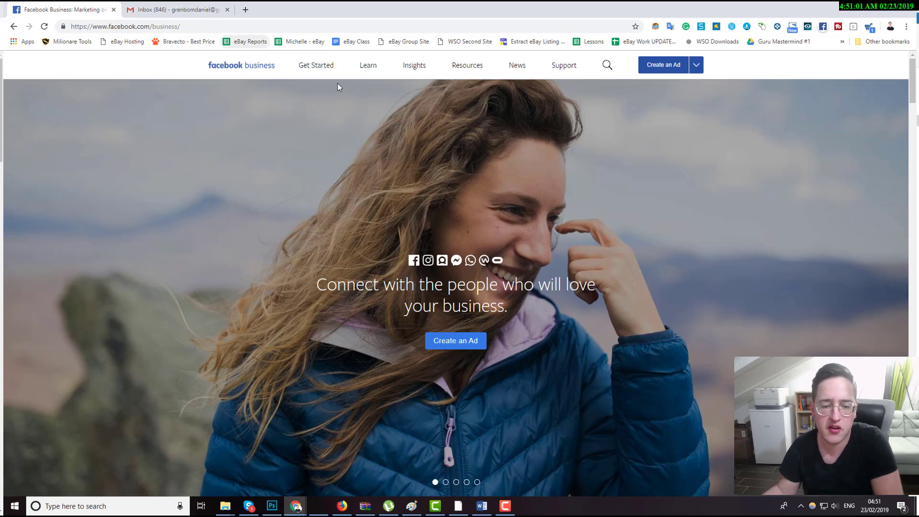
# Start creating an ad and choose to start over rather than resume the previous draft.
pyautogui.click(463, 344)
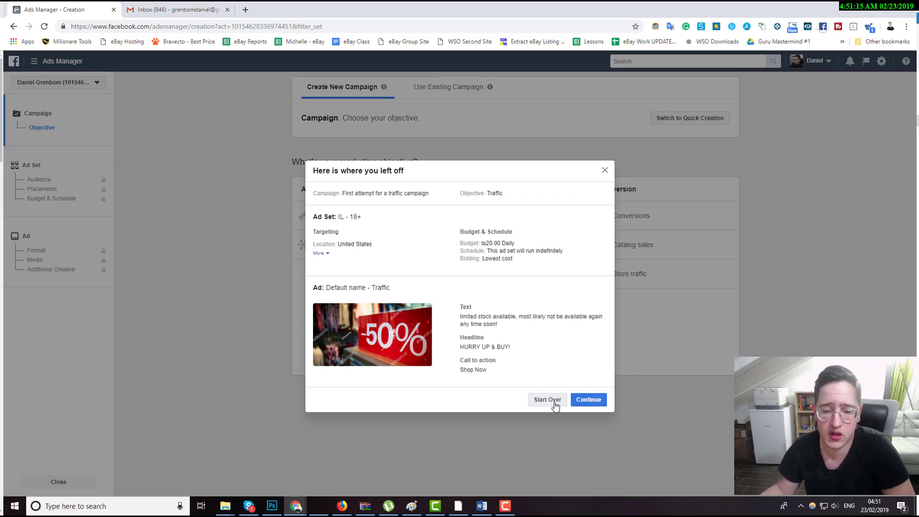
pyautogui.click(548, 400)
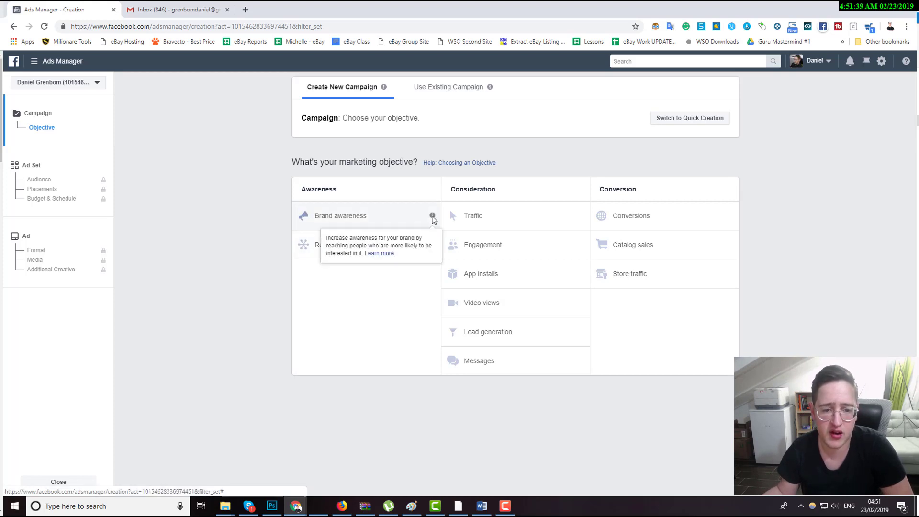
# Preview the Brand awareness and Reach campaign objectives.
pyautogui.moveTo(581, 217)
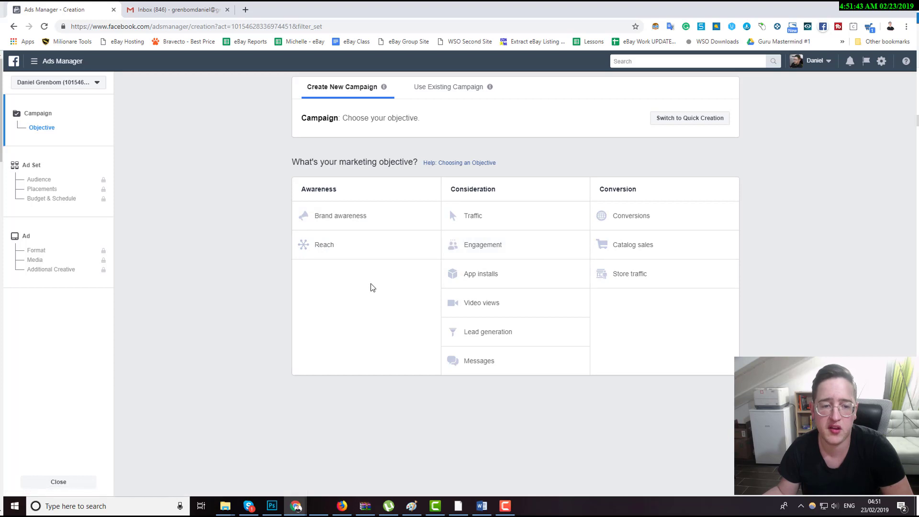
pyautogui.doubleClick(308, 189)
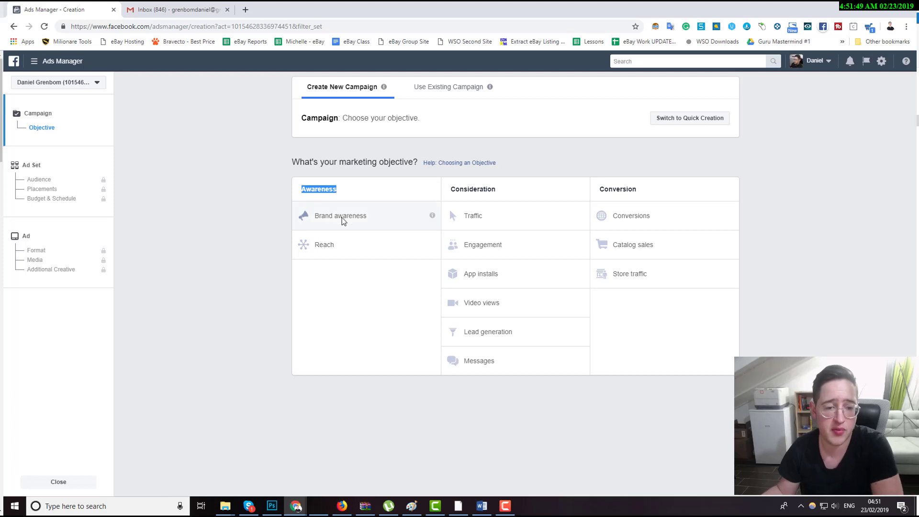
pyautogui.moveTo(315, 214); pyautogui.dragTo(370, 216)
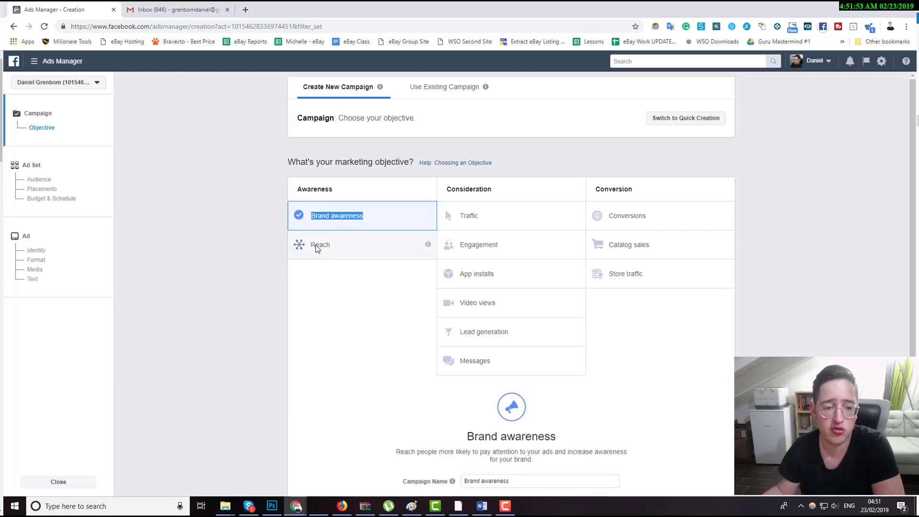
pyautogui.moveTo(314, 243); pyautogui.dragTo(334, 248)
pyautogui.scroll(-1, 341, 228)
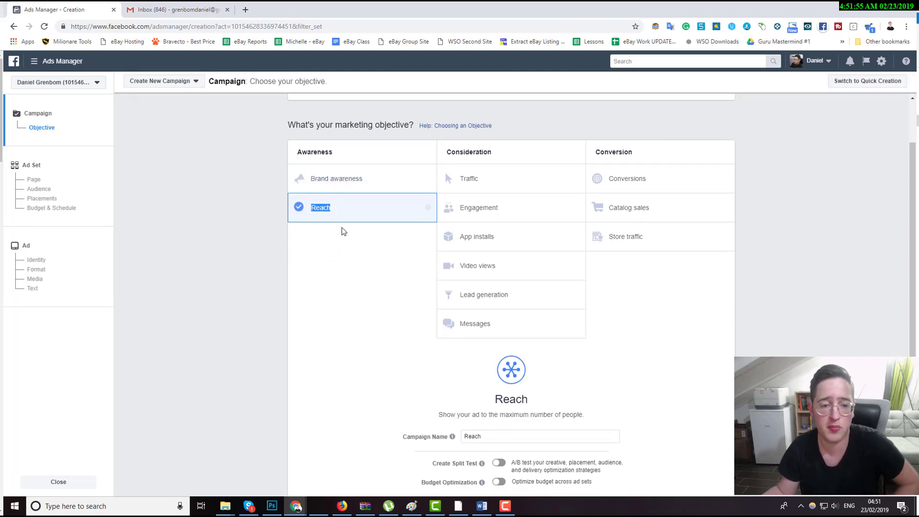
pyautogui.scroll(1, 341, 228)
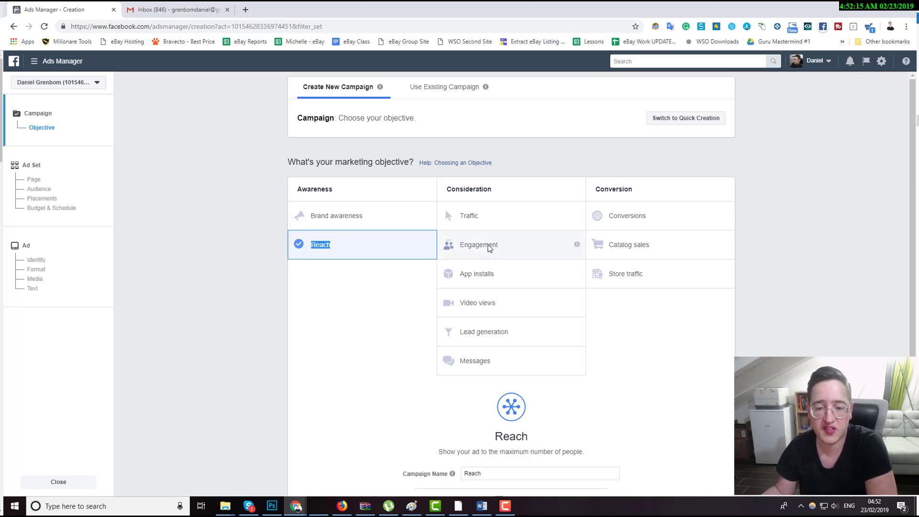
# Preview the Traffic, Engagement and App installs campaign objectives.
pyautogui.click(497, 226)
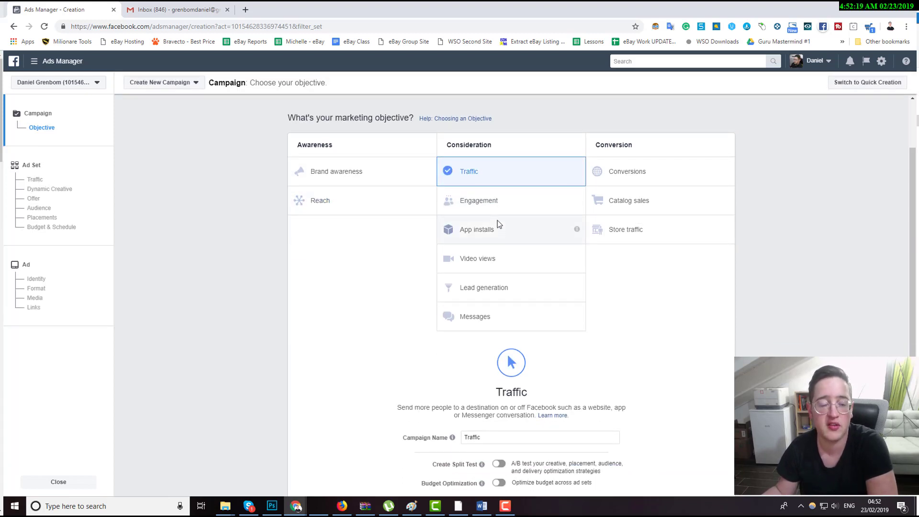
pyautogui.scroll(1, 497, 223)
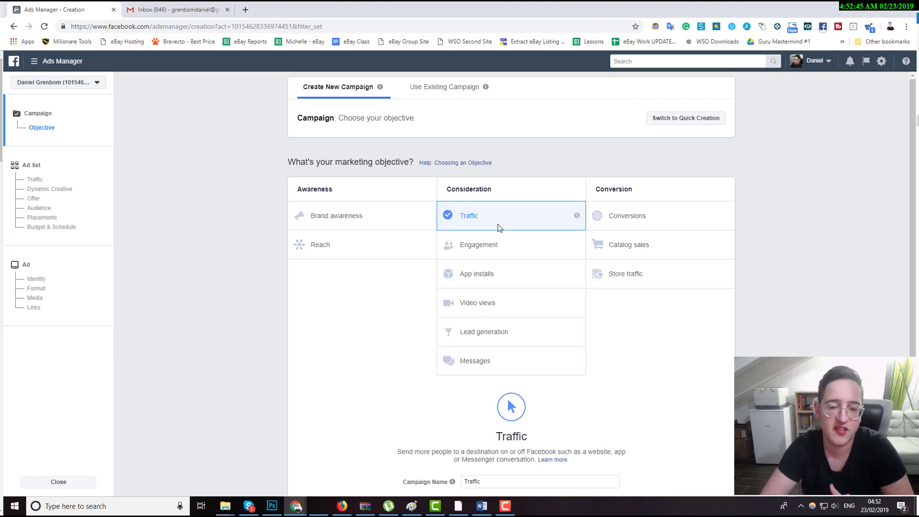
pyautogui.click(473, 247)
pyautogui.scroll(-1, 471, 244)
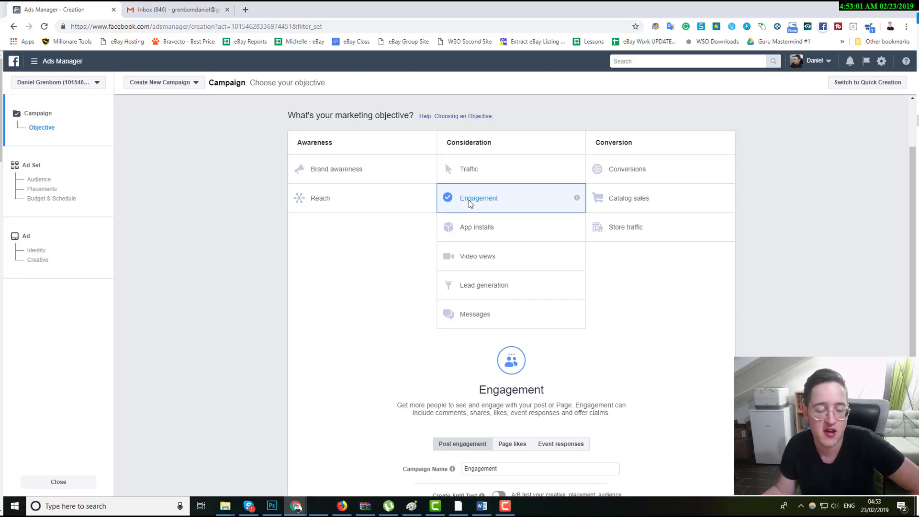
pyautogui.click(472, 228)
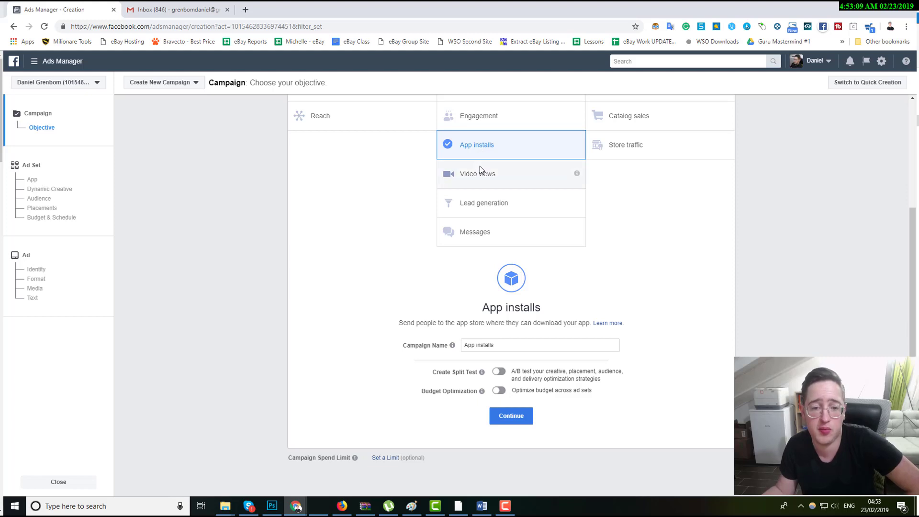
# Preview the Video views, Lead generation, Messages and Conversions campaign objectives.
pyautogui.click(477, 175)
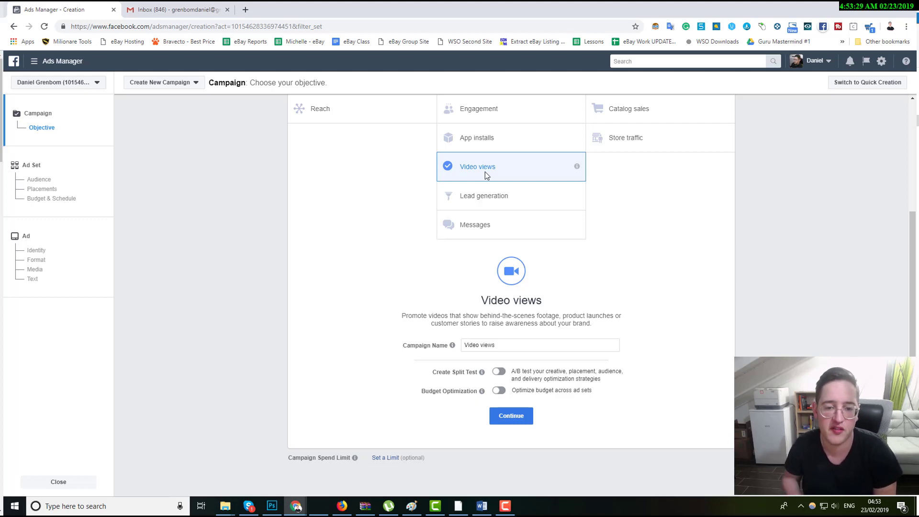
pyautogui.click(483, 197)
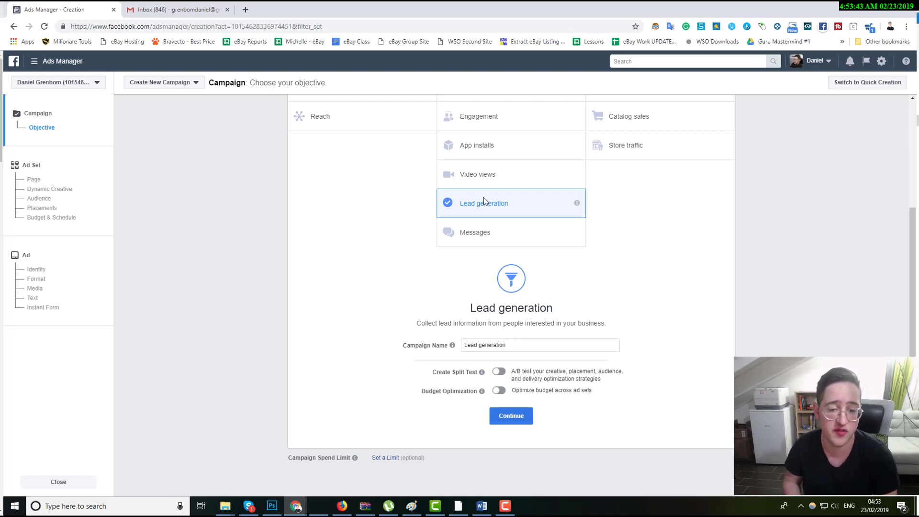
pyautogui.click(481, 225)
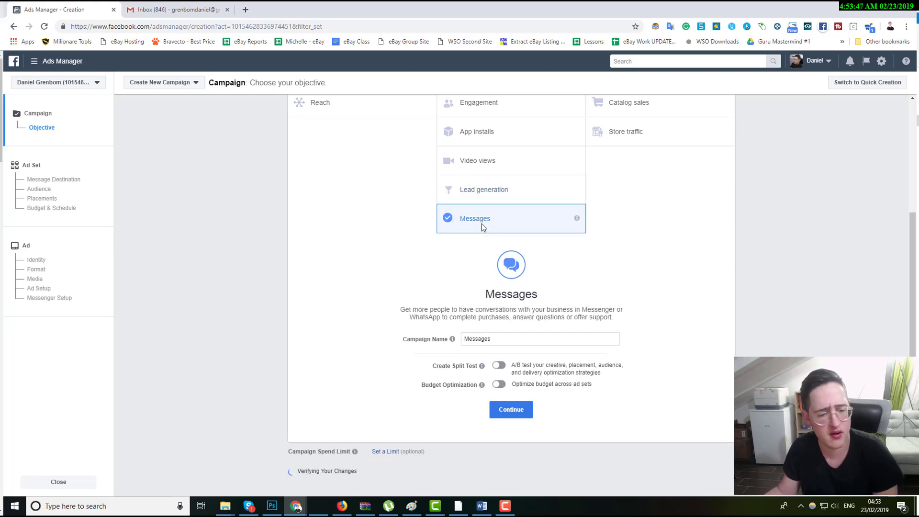
pyautogui.scroll(3, 481, 223)
pyautogui.click(657, 220)
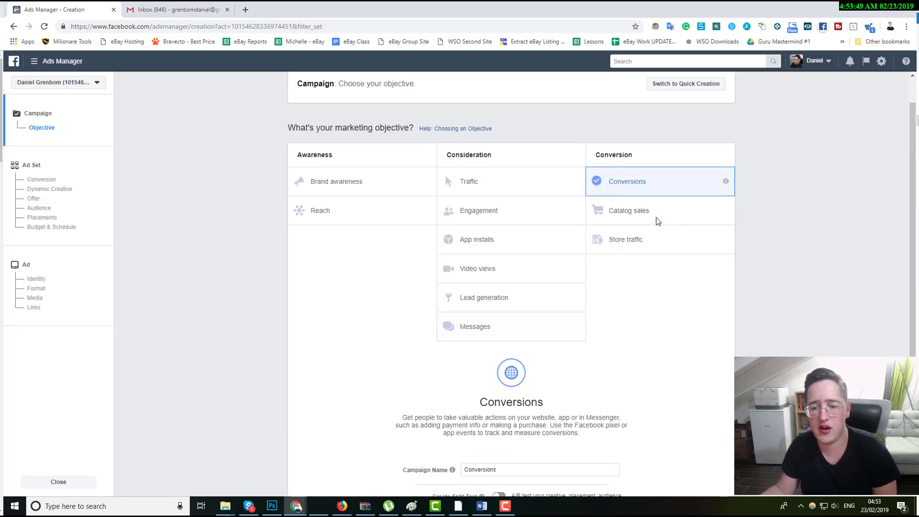
pyautogui.scroll(-1, 657, 221)
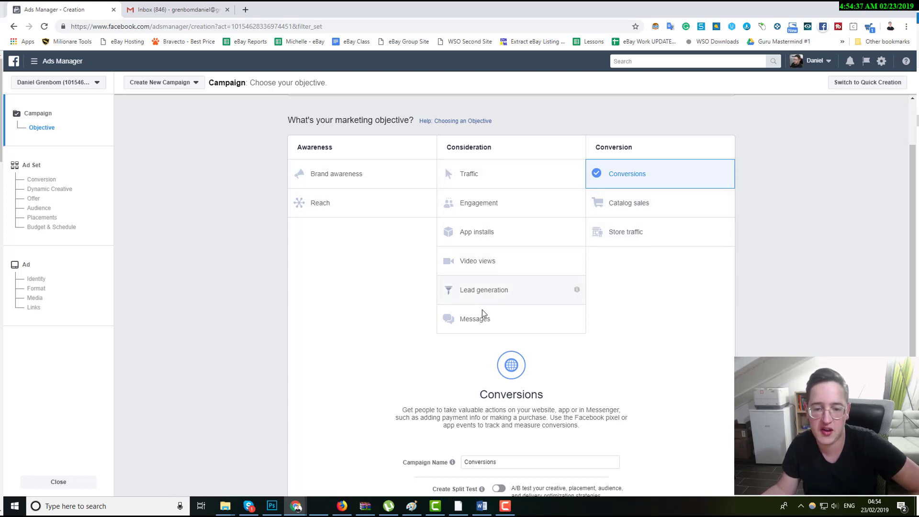
pyautogui.scroll(-3, 479, 320)
pyautogui.moveTo(514, 345); pyautogui.dragTo(463, 344)
pyautogui.scroll(3, 473, 338)
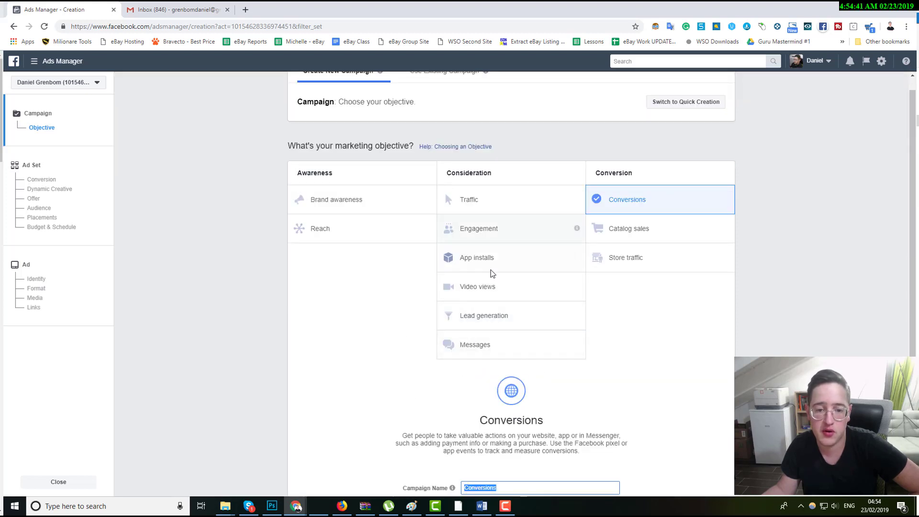
# Choose the Traffic objective and name the campaign Traffic - Sample.
pyautogui.click(521, 213)
pyautogui.scroll(-3, 486, 236)
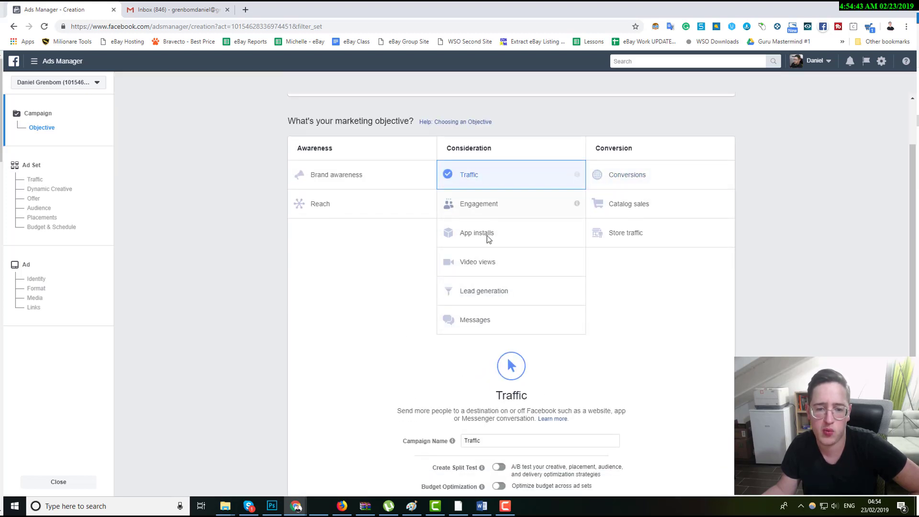
pyautogui.click(499, 328)
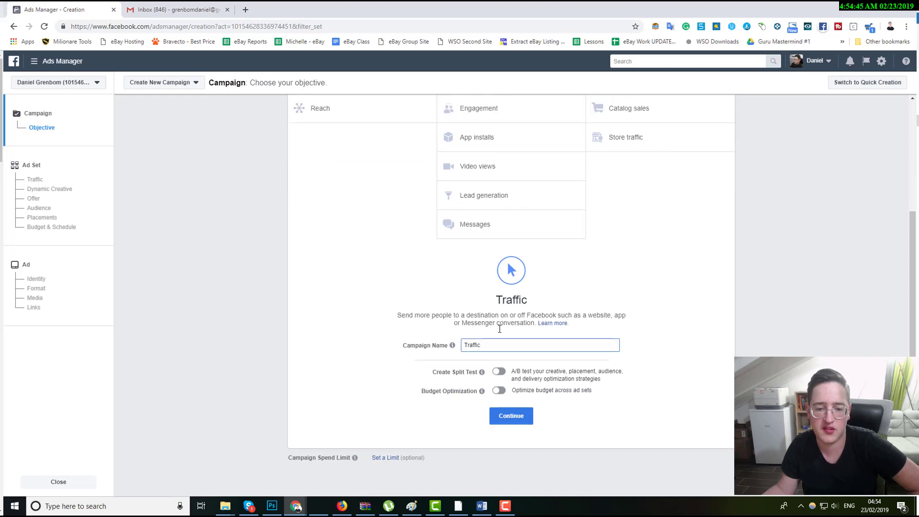
pyautogui.write('- S')
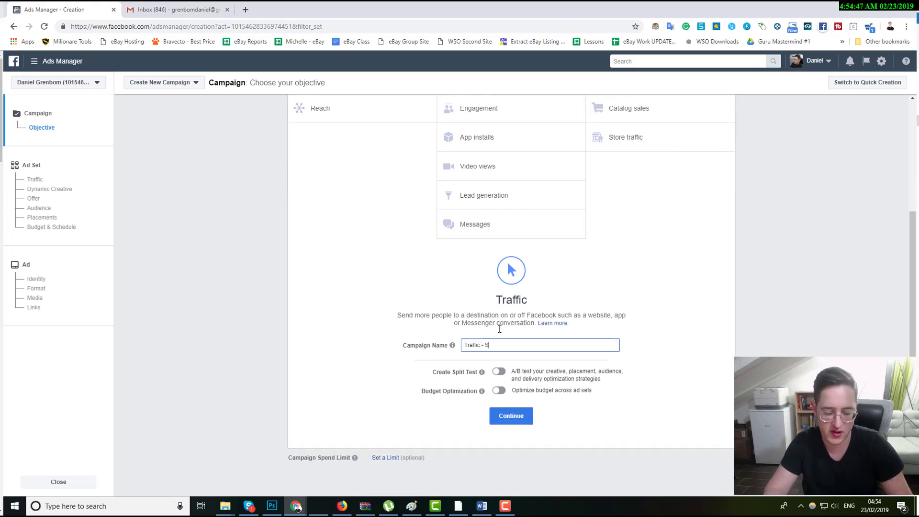
pyautogui.write('earch')
# Switch Create Split Test on and back off again.
pyautogui.moveTo(482, 390)
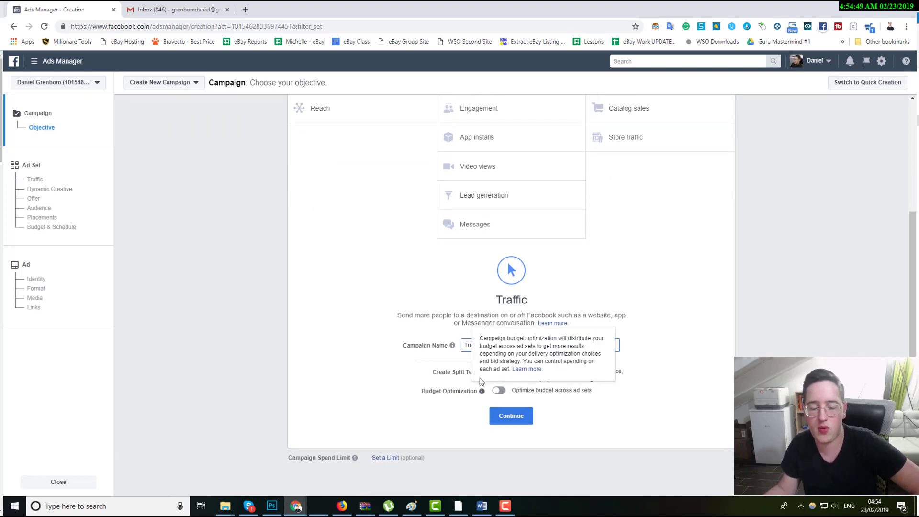
pyautogui.moveTo(439, 372); pyautogui.dragTo(465, 370)
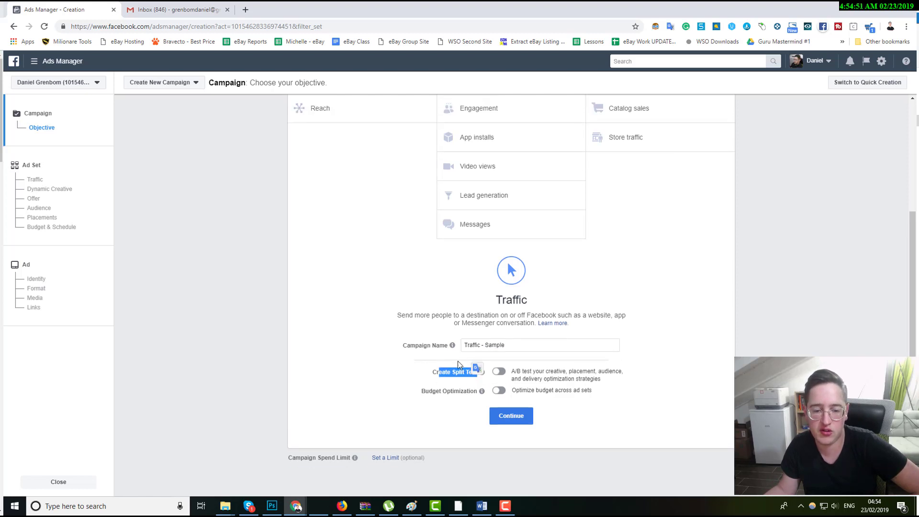
pyautogui.click(497, 380)
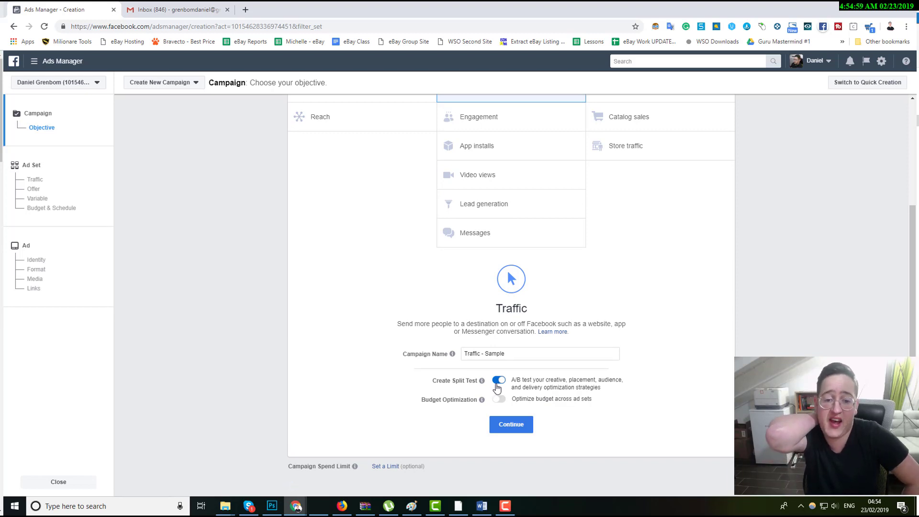
pyautogui.click(498, 382)
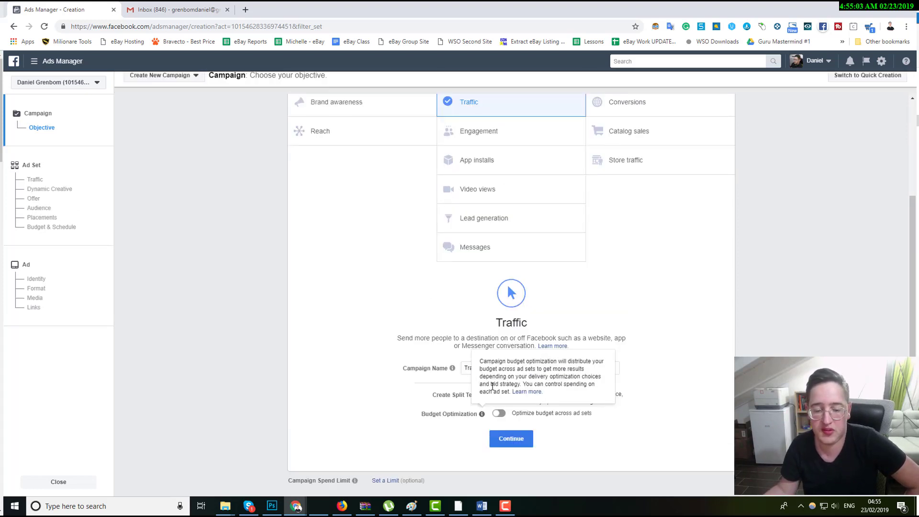
pyautogui.moveTo(481, 414)
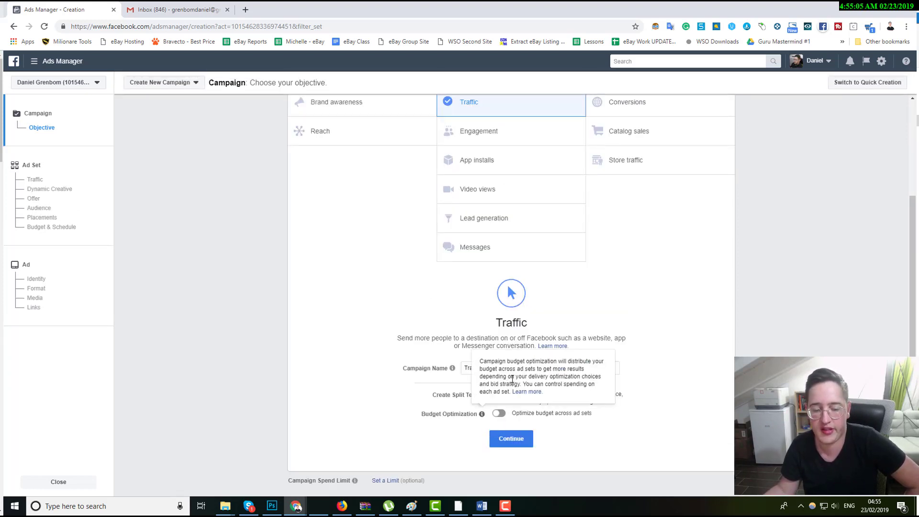
# Continue from the campaign objective to the ad set setup.
pyautogui.click(511, 439)
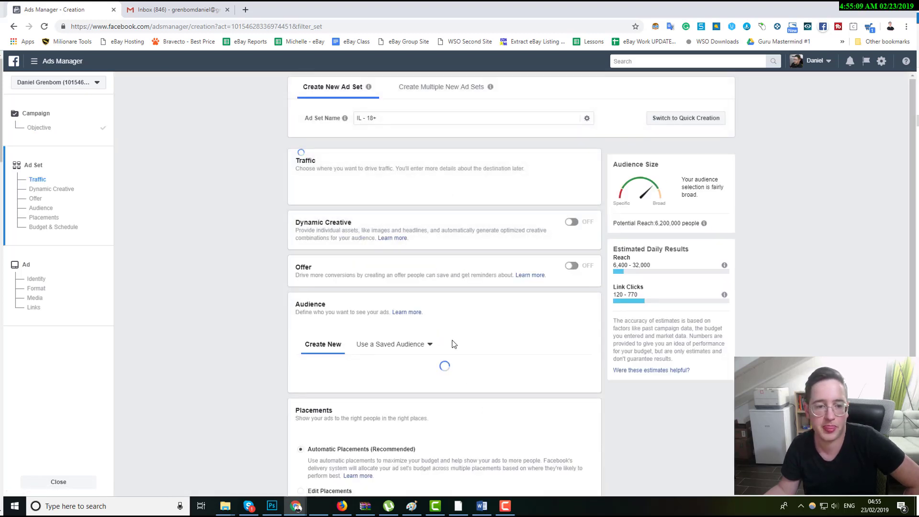
pyautogui.moveTo(309, 118); pyautogui.dragTo(326, 119)
pyautogui.doubleClick(325, 118)
pyautogui.click(324, 28)
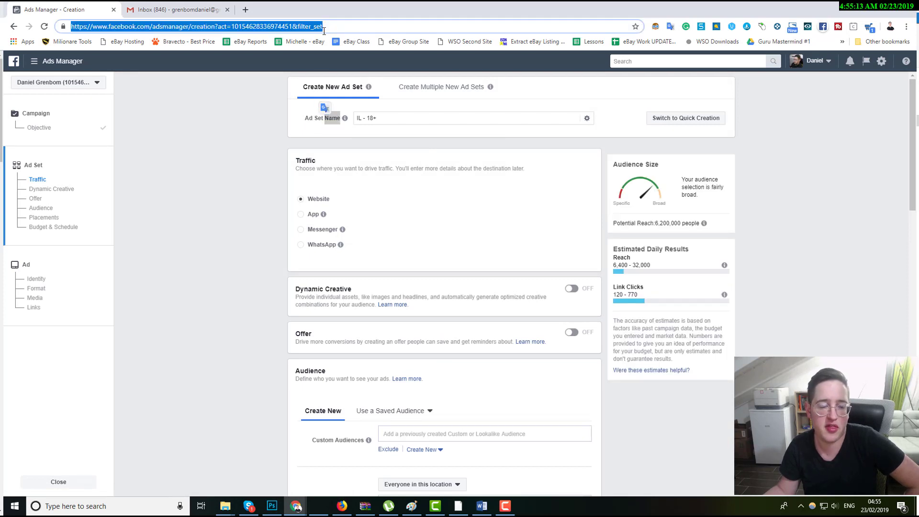
pyautogui.click(263, 135)
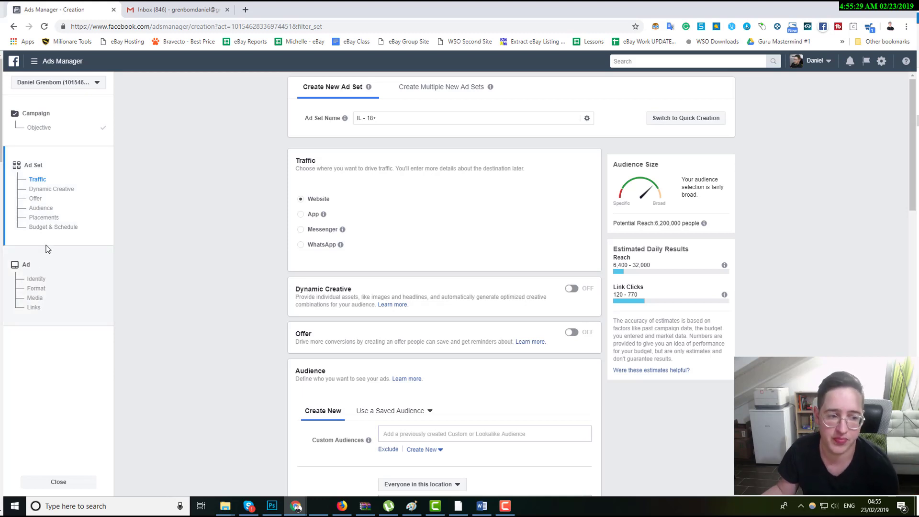
pyautogui.click(367, 121)
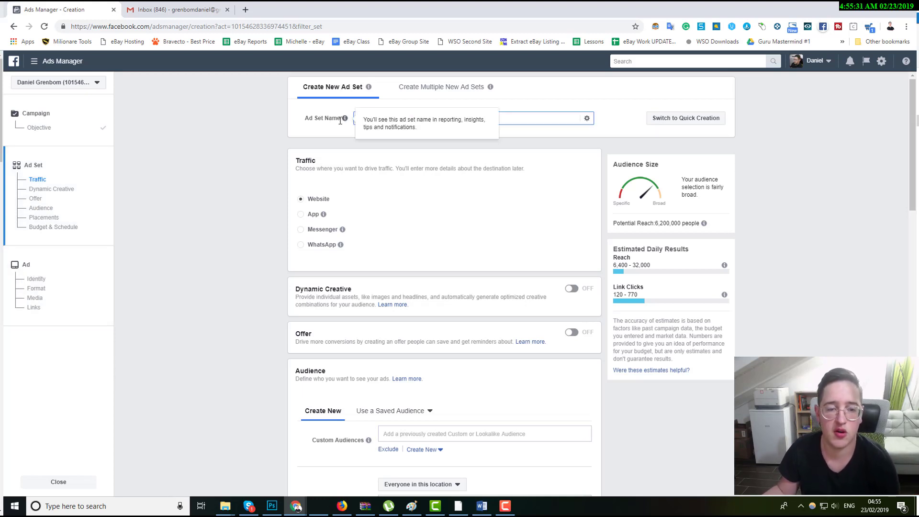
pyautogui.click(323, 146)
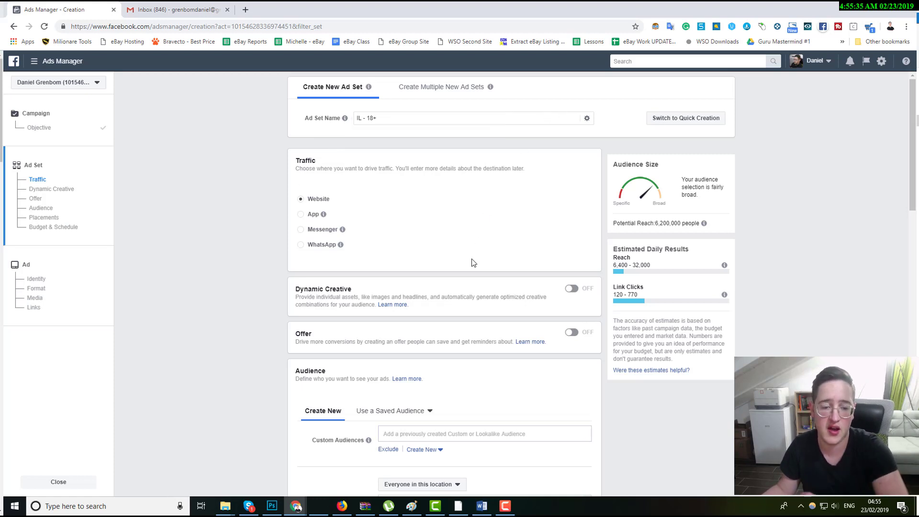
pyautogui.scroll(-3, 468, 267)
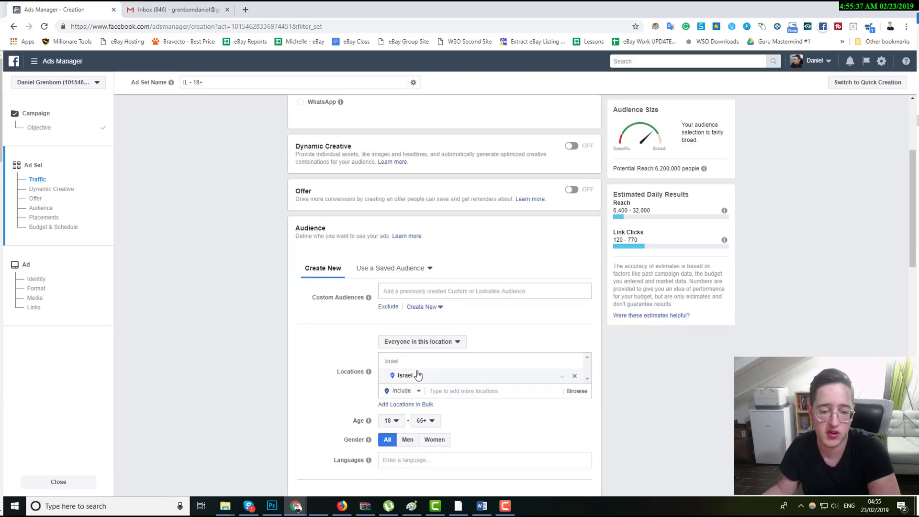
# Review the ad set name and the audience age range options without changing them.
pyautogui.scroll(3, 417, 375)
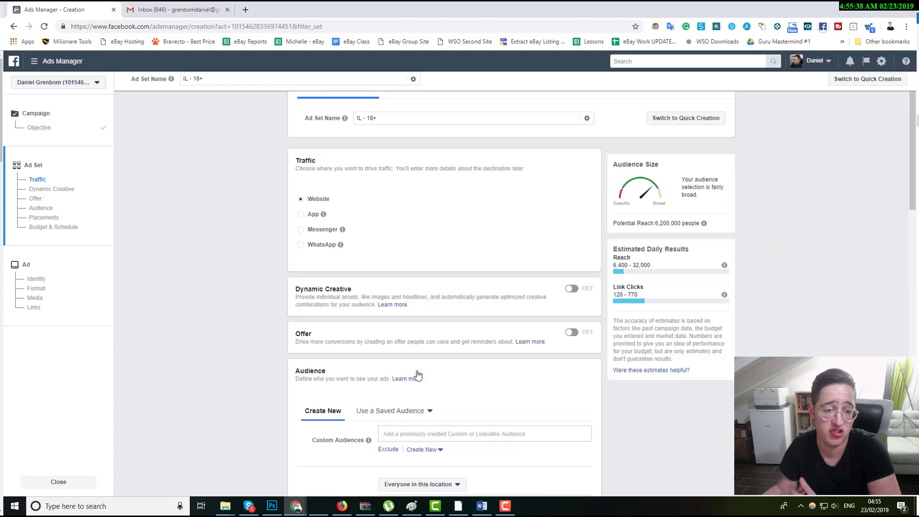
pyautogui.click(367, 122)
pyautogui.scroll(-7, 380, 146)
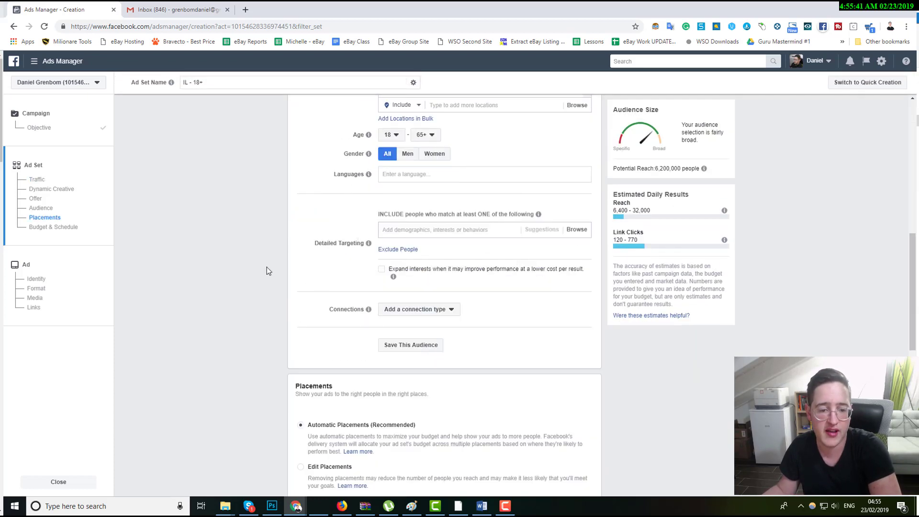
pyautogui.click(395, 230)
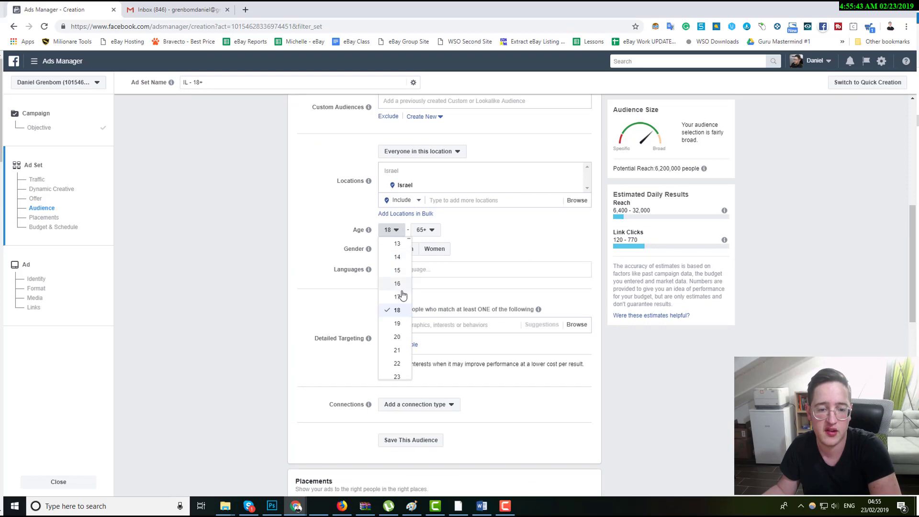
pyautogui.scroll(-4, 399, 313)
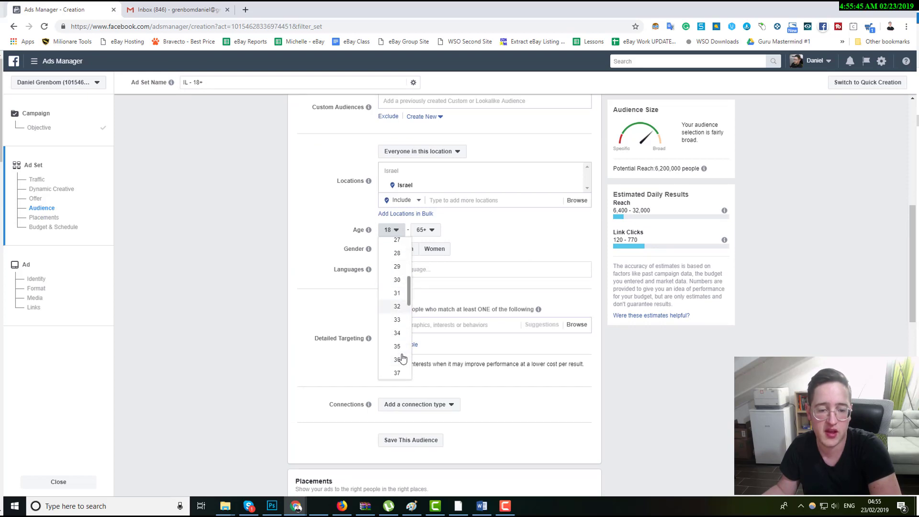
pyautogui.scroll(4, 400, 330)
pyautogui.click(311, 260)
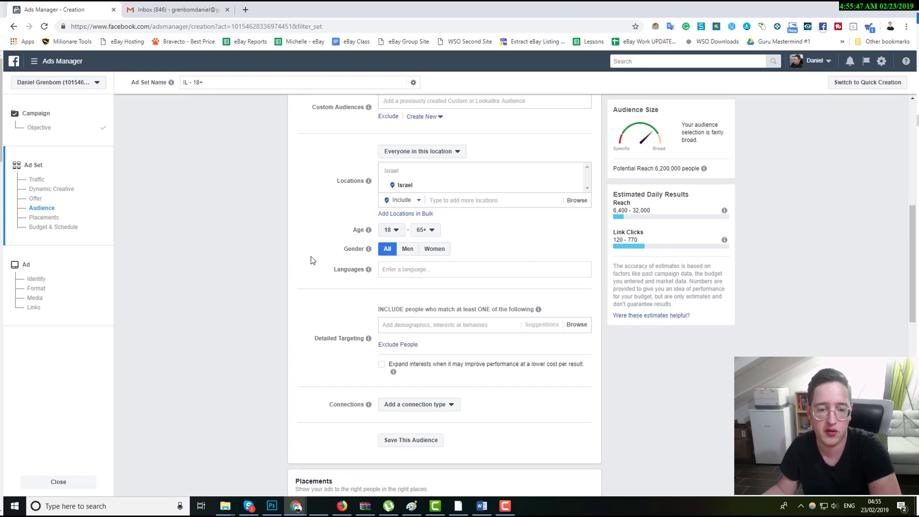
pyautogui.scroll(7, 323, 262)
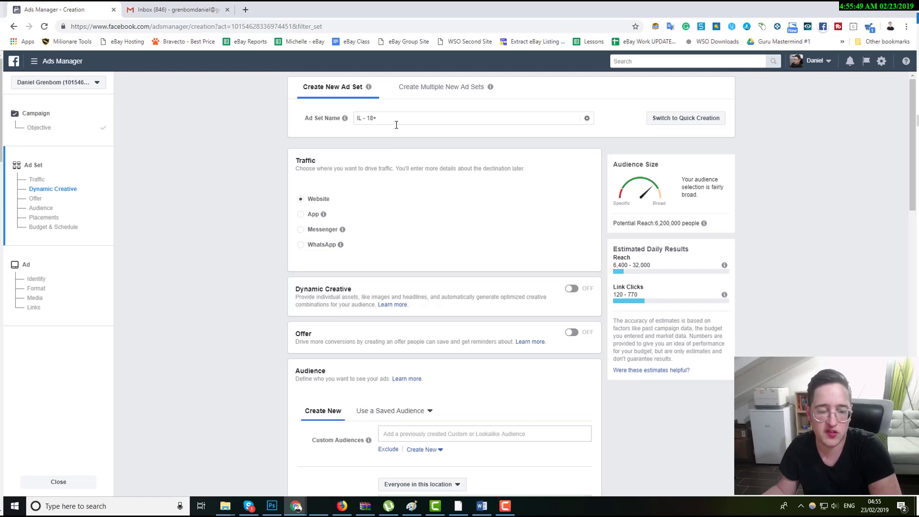
pyautogui.scroll(-4, 328, 279)
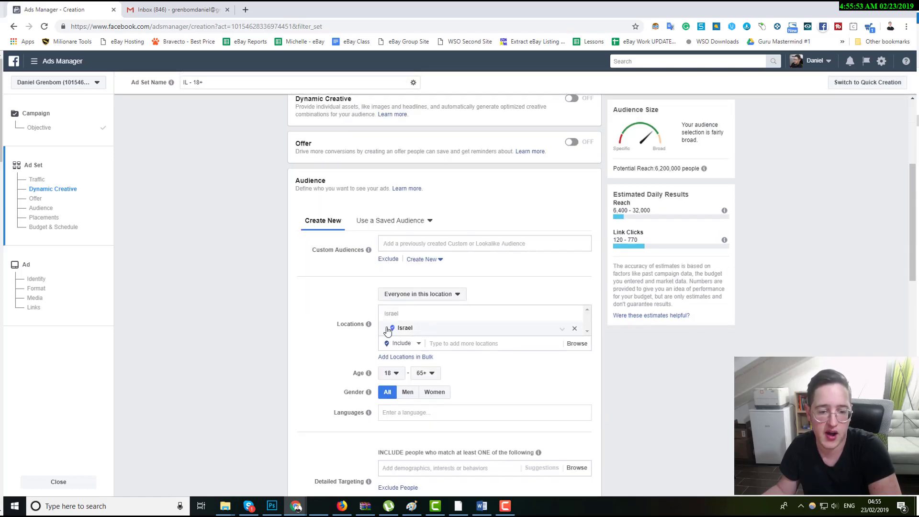
# Add United States as a targeted location for the audience.
pyautogui.doubleClick(360, 323)
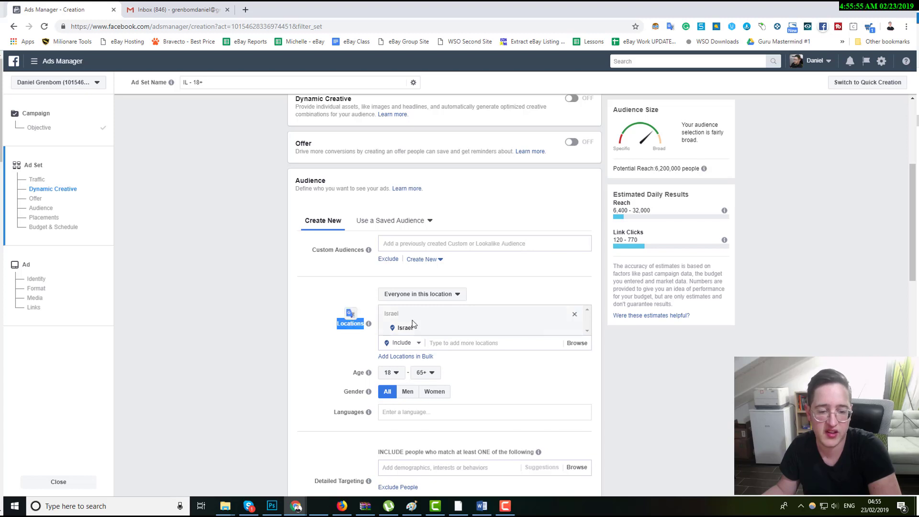
pyautogui.click(442, 338)
pyautogui.scroll(-1, 449, 345)
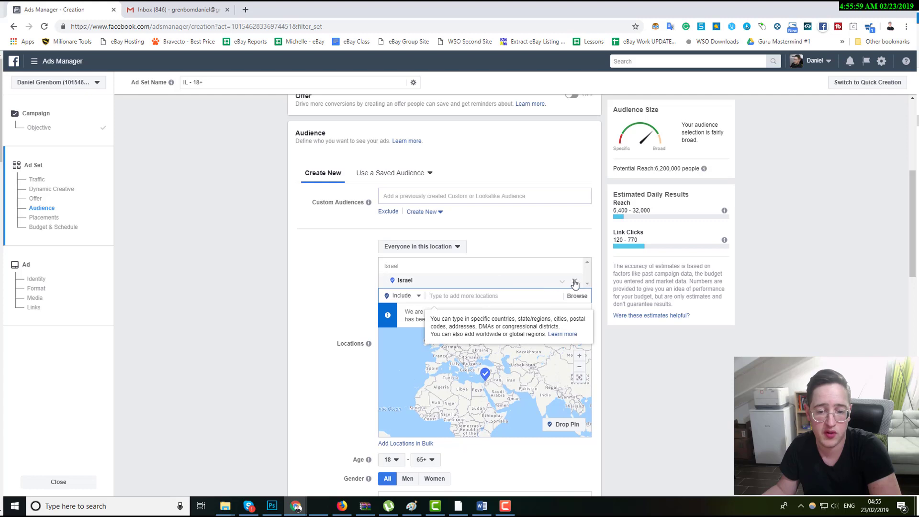
pyautogui.write('usa')
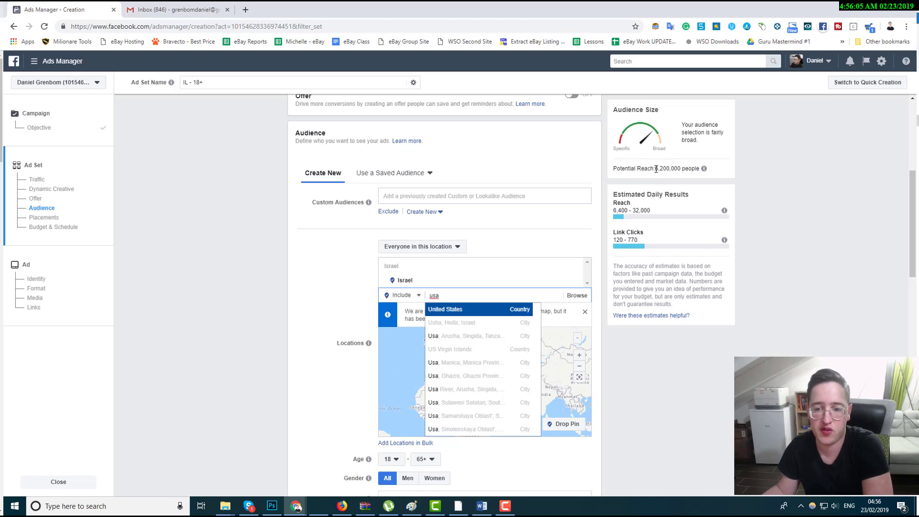
pyautogui.moveTo(656, 169); pyautogui.dragTo(694, 170)
pyautogui.click(739, 166)
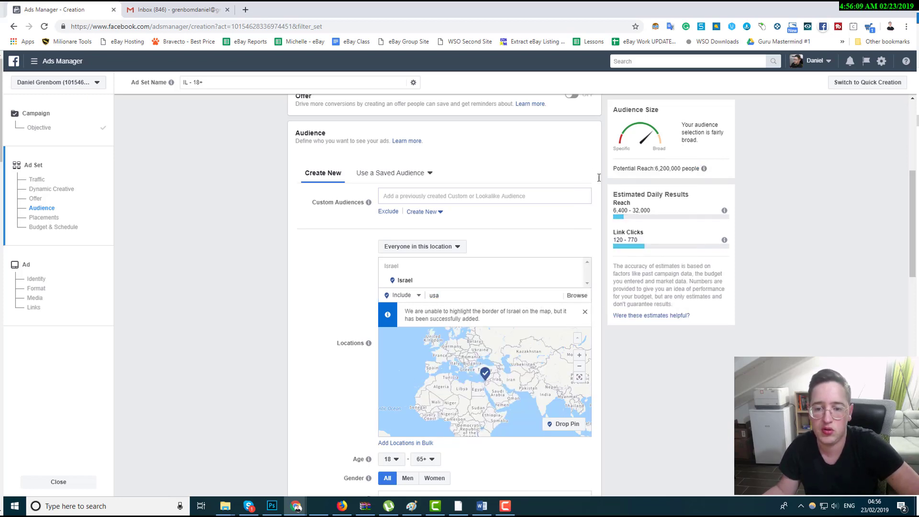
pyautogui.doubleClick(433, 295)
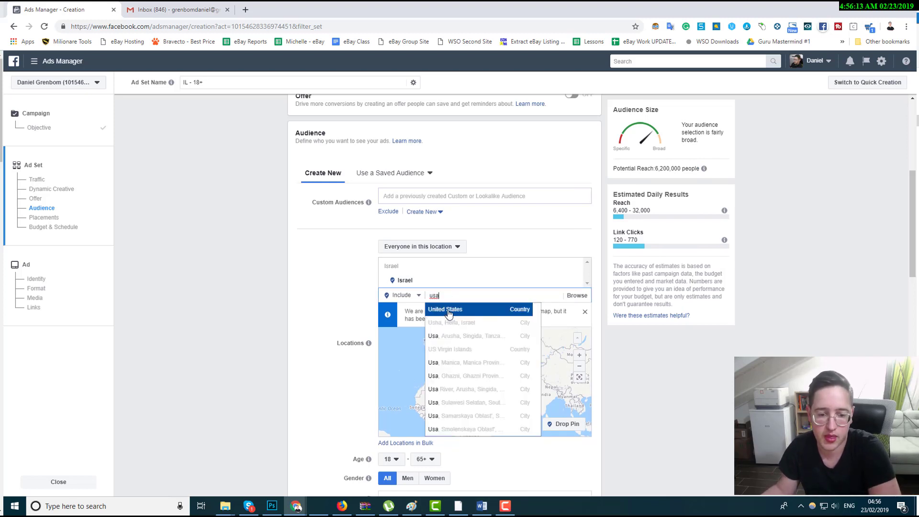
pyautogui.click(447, 309)
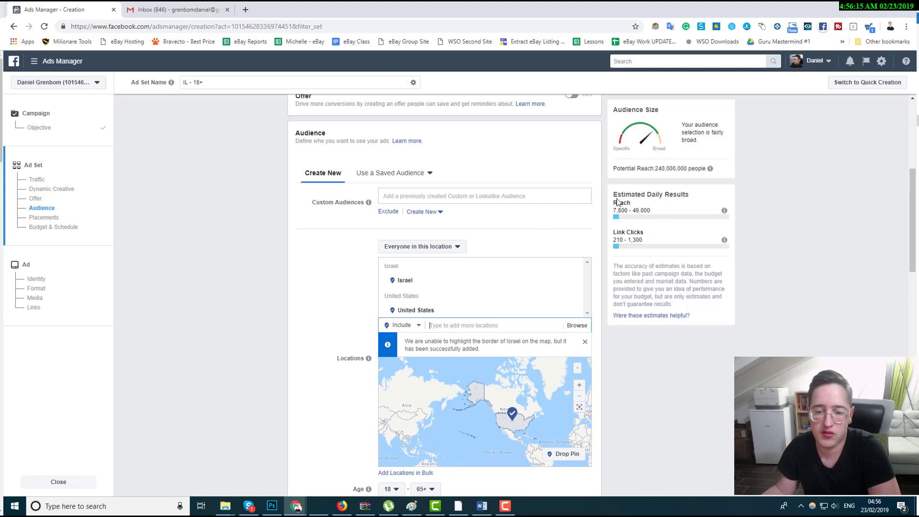
# Remove Israel from the audience's targeted locations, leaving only United States.
pyautogui.moveTo(654, 167); pyautogui.dragTo(688, 168)
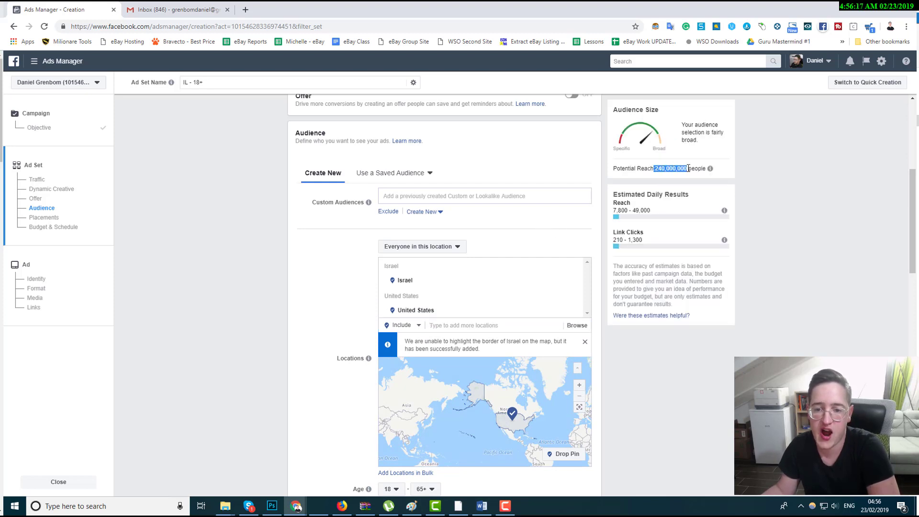
pyautogui.scroll(-2, 578, 250)
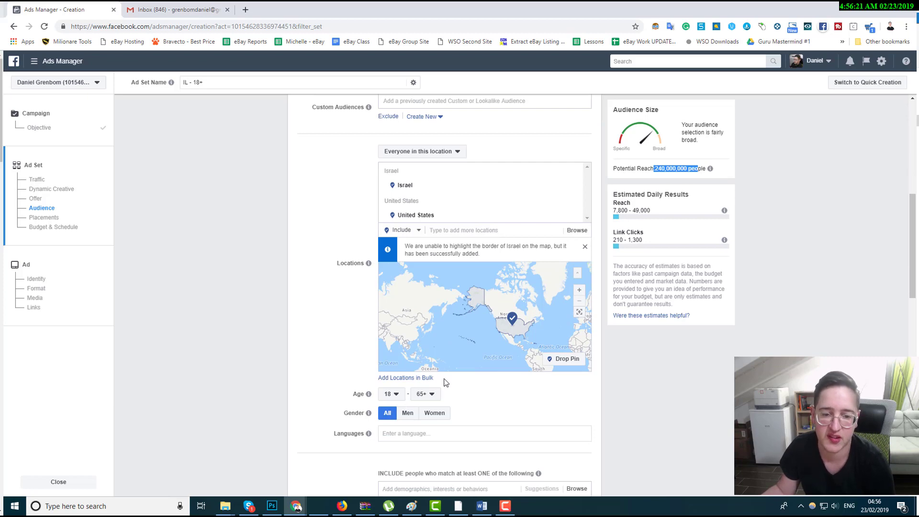
pyautogui.scroll(3, 445, 383)
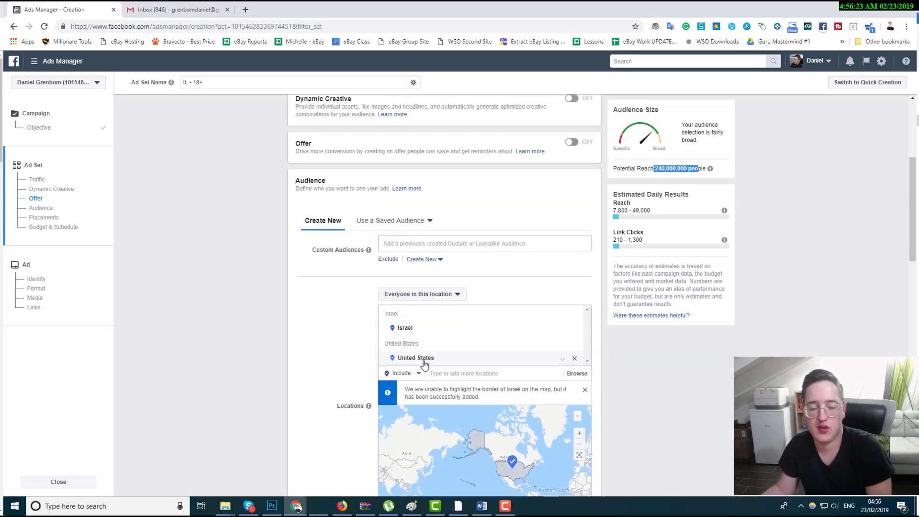
pyautogui.click(574, 329)
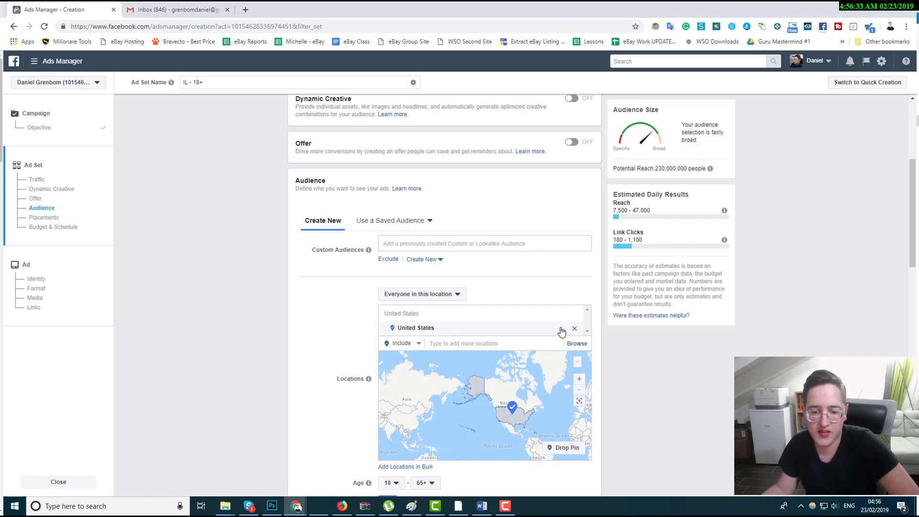
pyautogui.click(561, 329)
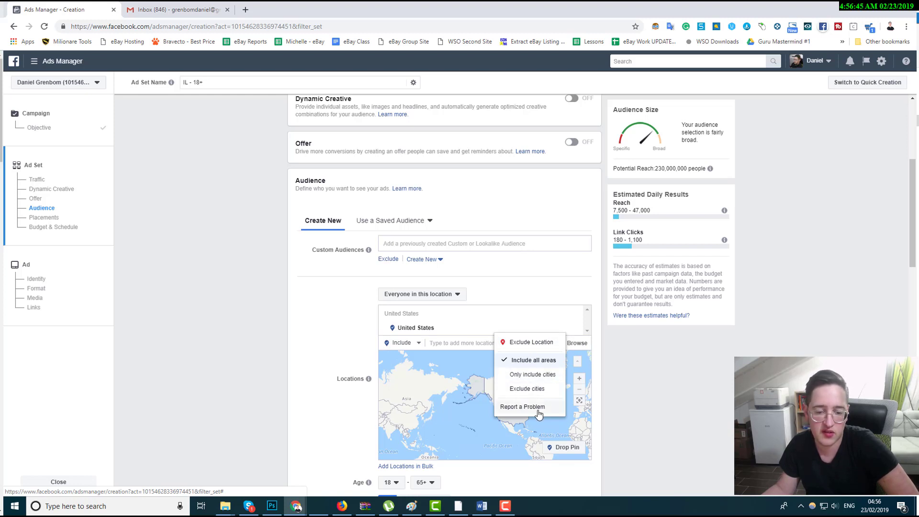
pyautogui.click(639, 374)
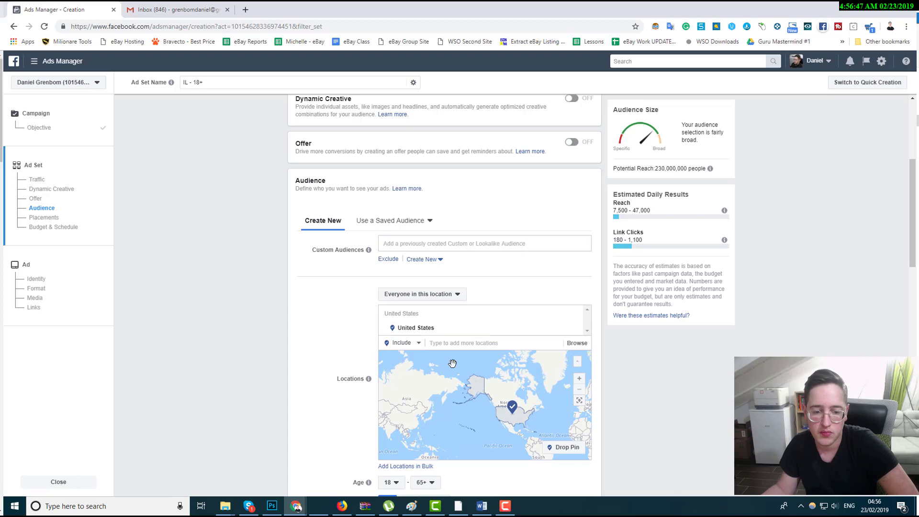
pyautogui.click(417, 346)
pyautogui.click(417, 346)
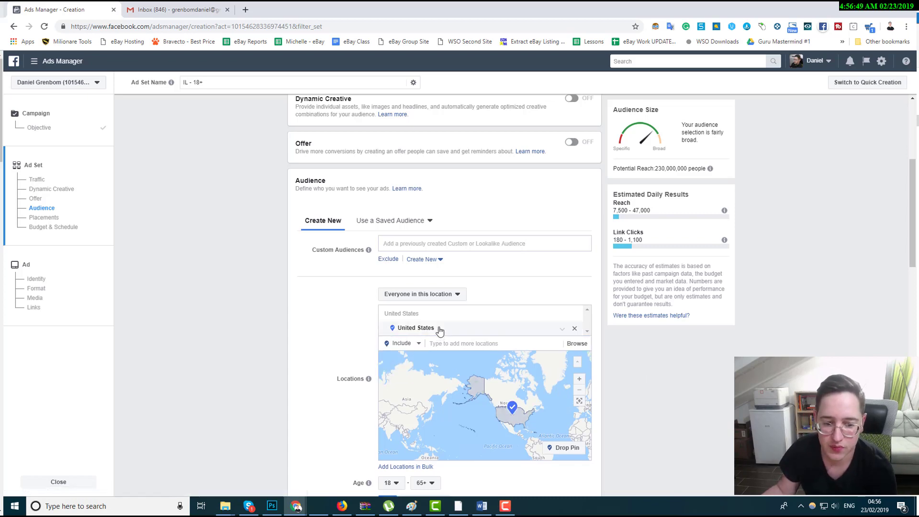
# Set the audience age range to 24 through 40.
pyautogui.scroll(-2, 454, 338)
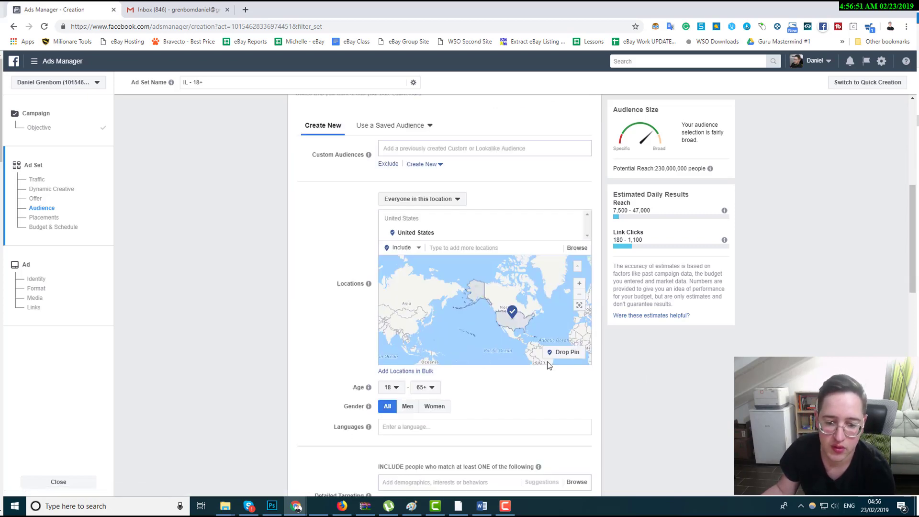
pyautogui.click(396, 390)
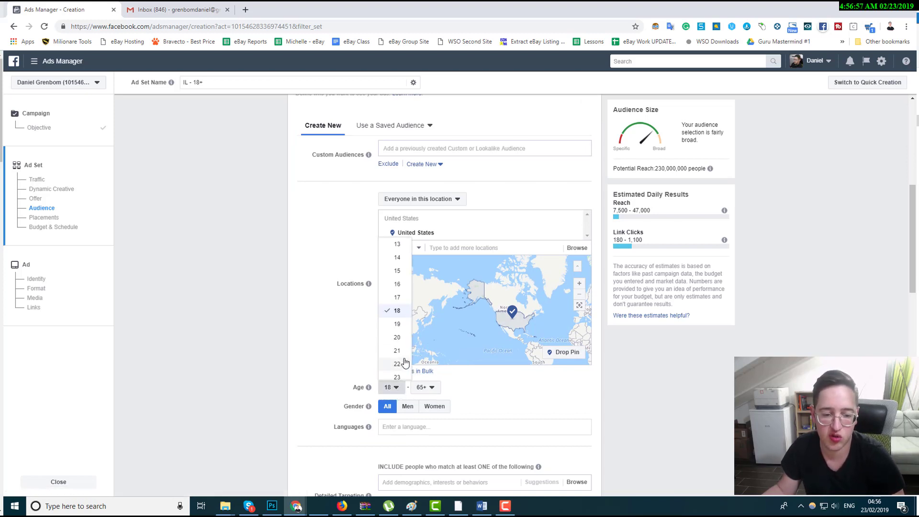
pyautogui.scroll(-2, 400, 373)
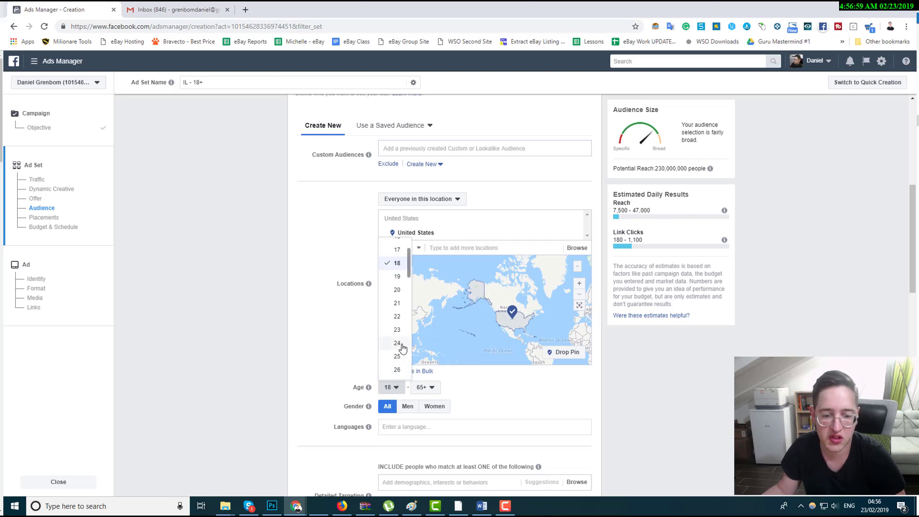
pyautogui.click(400, 349)
pyautogui.click(422, 389)
pyautogui.scroll(3, 433, 287)
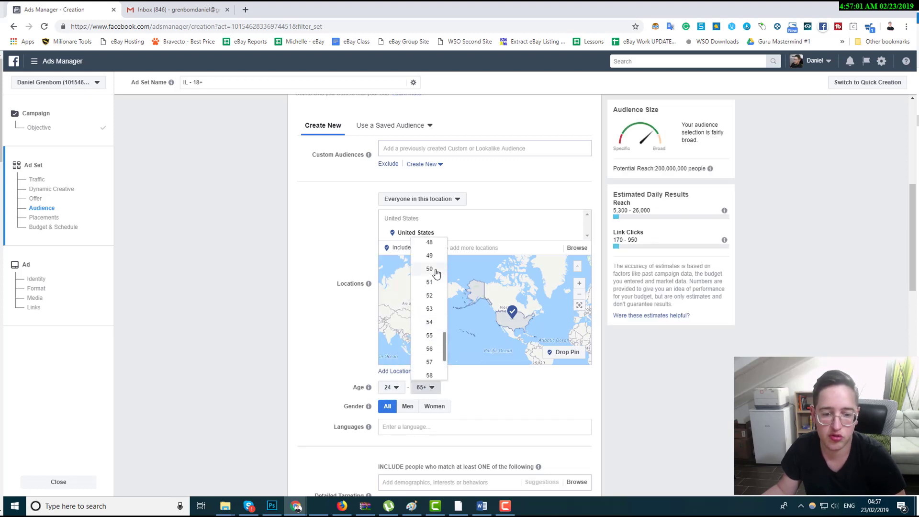
pyautogui.scroll(4, 434, 273)
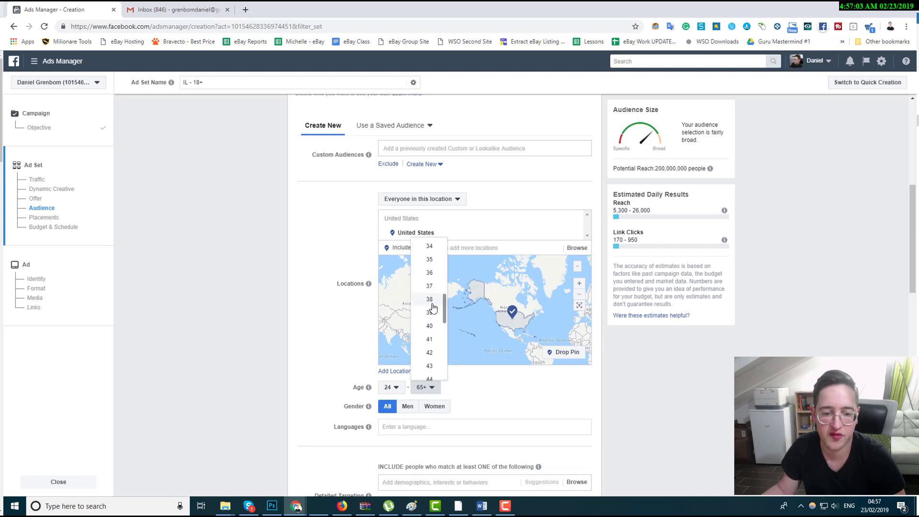
pyautogui.click(430, 326)
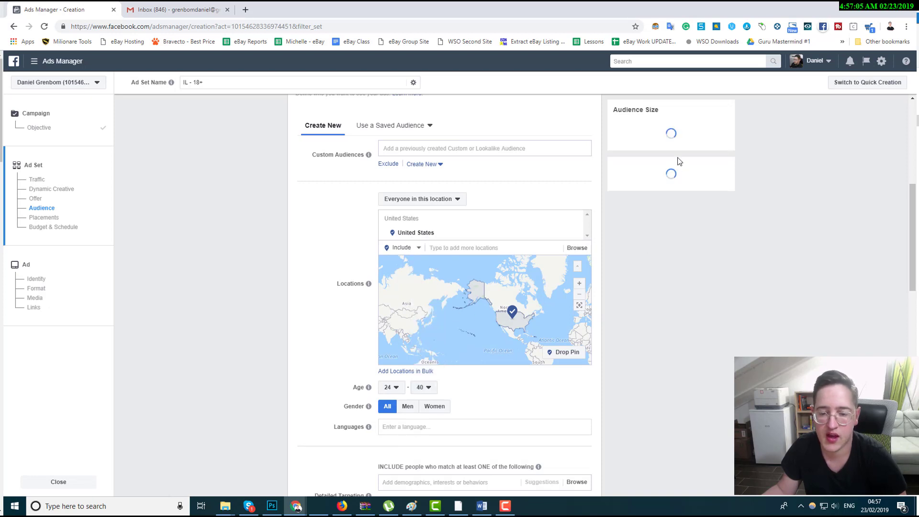
# Examine the audience size, potential reach and estimated daily reach and link clicks for this targeting.
pyautogui.tripleClick(689, 127)
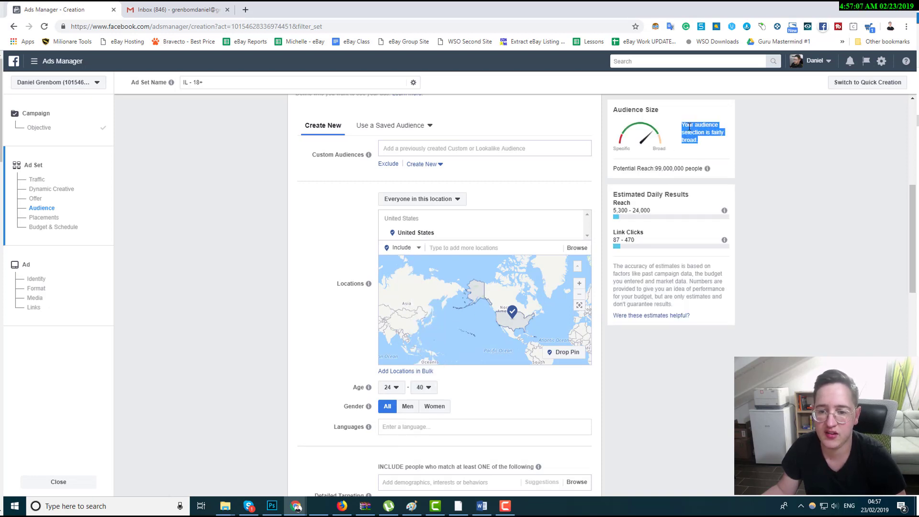
pyautogui.tripleClick(646, 169)
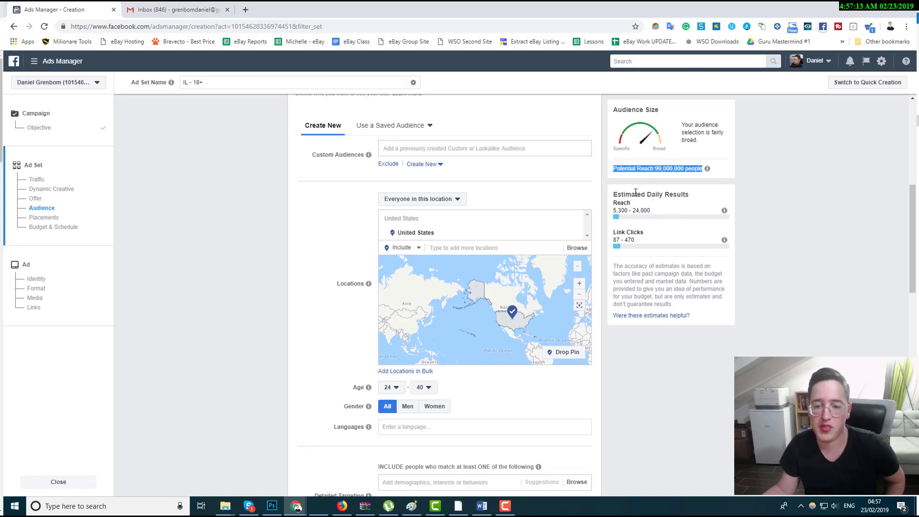
pyautogui.tripleClick(665, 169)
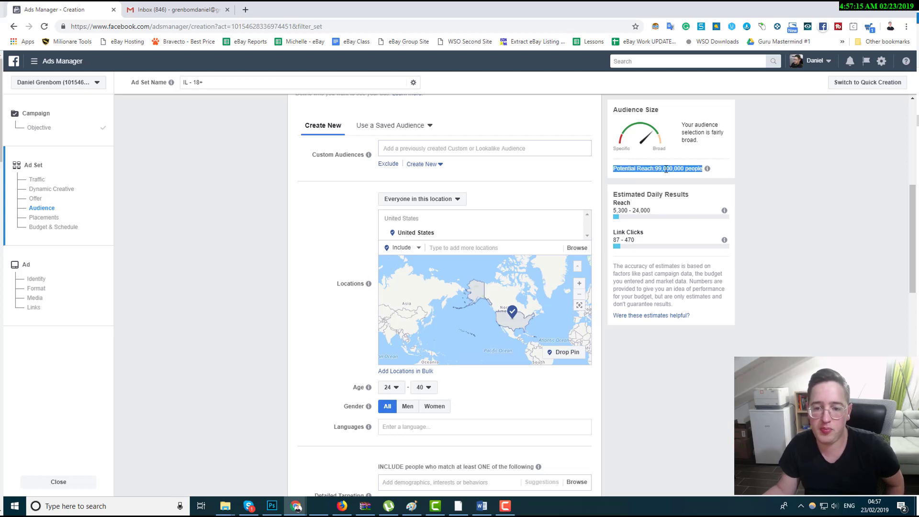
pyautogui.click(656, 169)
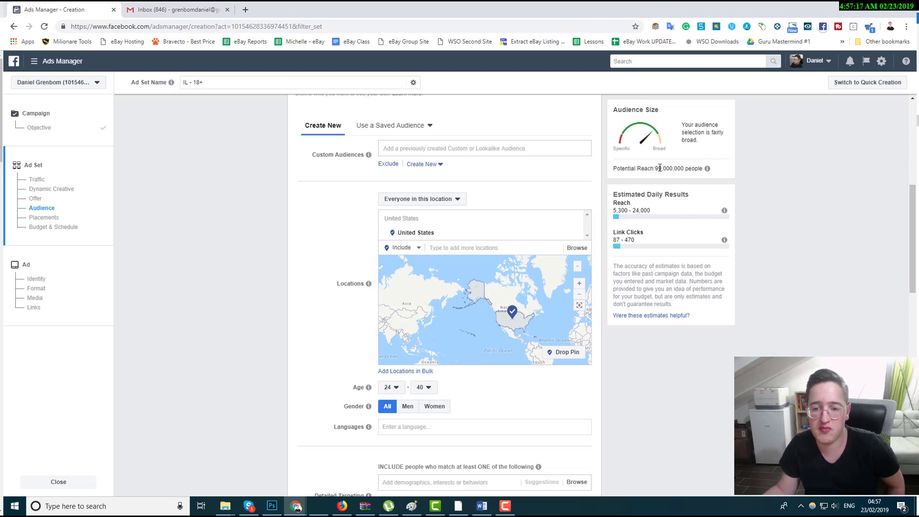
pyautogui.doubleClick(659, 168)
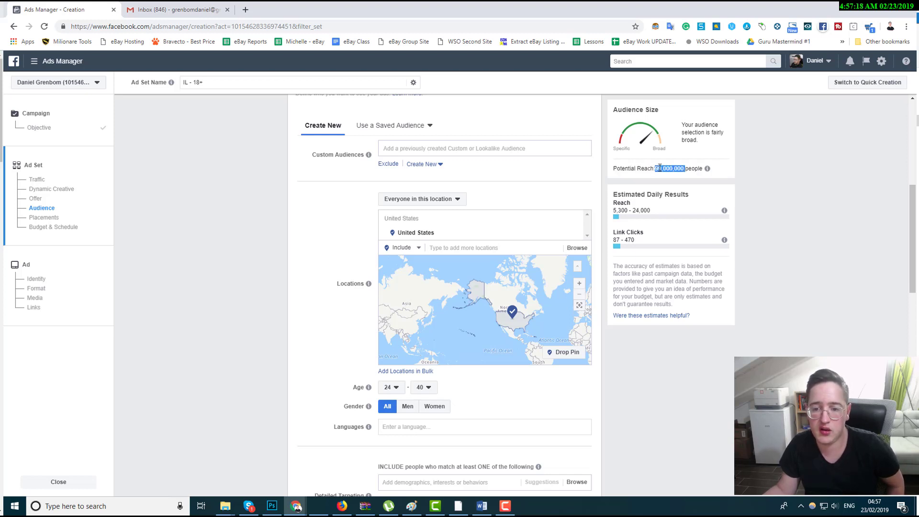
pyautogui.doubleClick(626, 196)
pyautogui.click(626, 231)
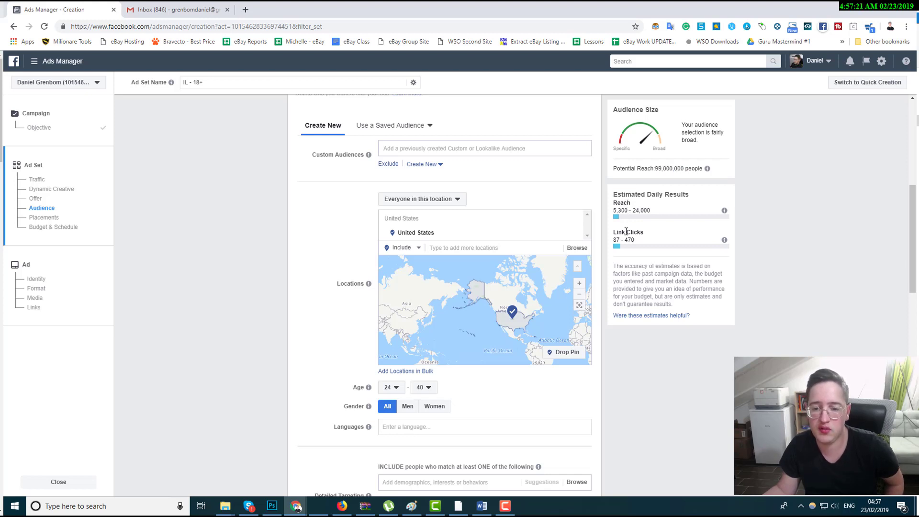
pyautogui.tripleClick(625, 231)
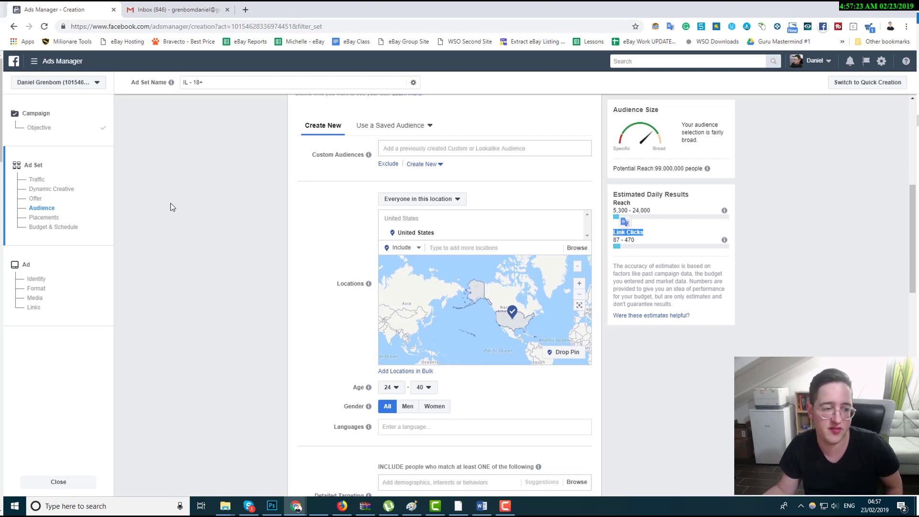
pyautogui.tripleClick(652, 194)
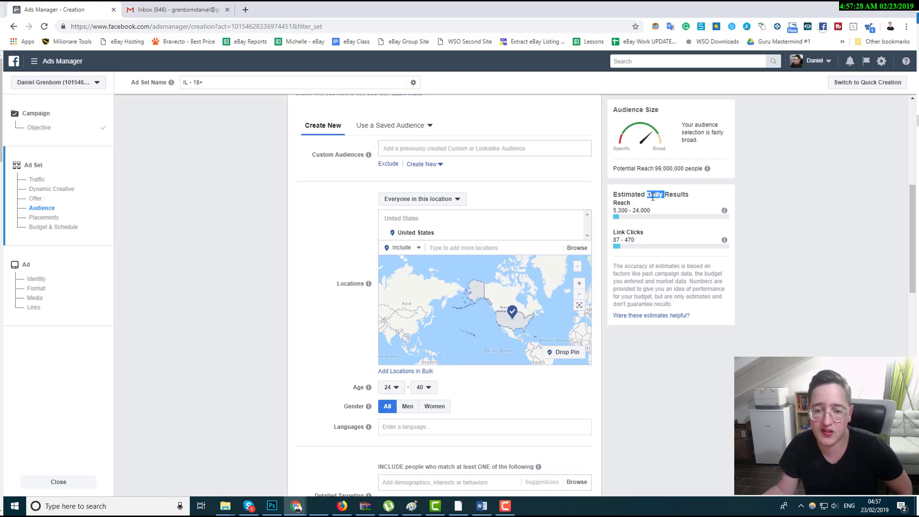
pyautogui.click(636, 241)
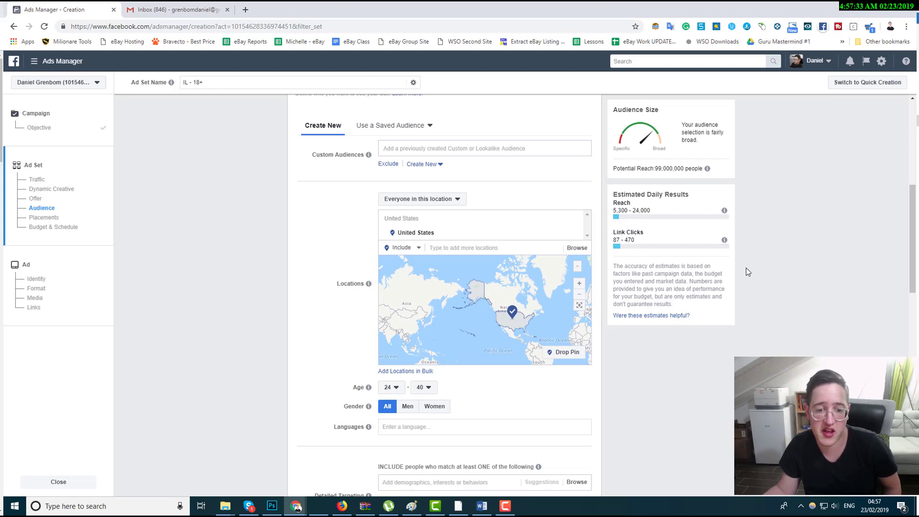
# Set the ad set's daily budget to ₪20.00.
pyautogui.moveTo(914, 206); pyautogui.dragTo(912, 351)
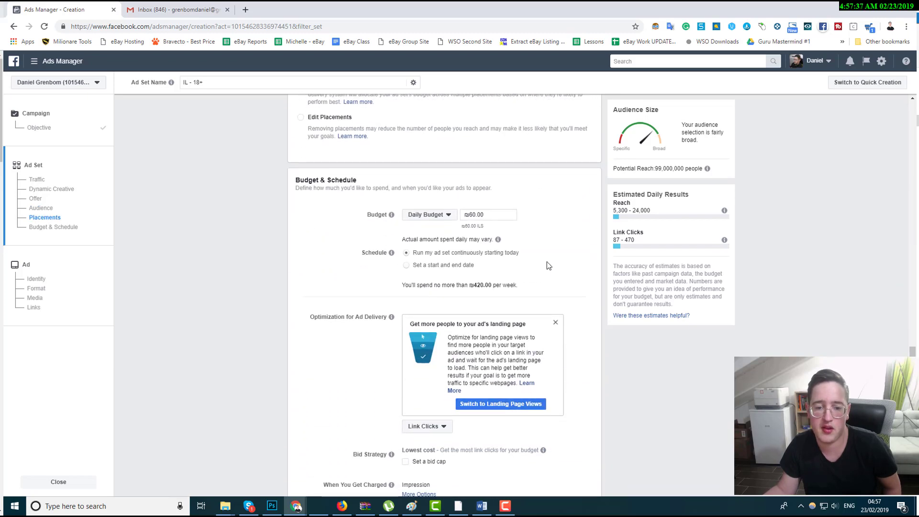
pyautogui.click(494, 214)
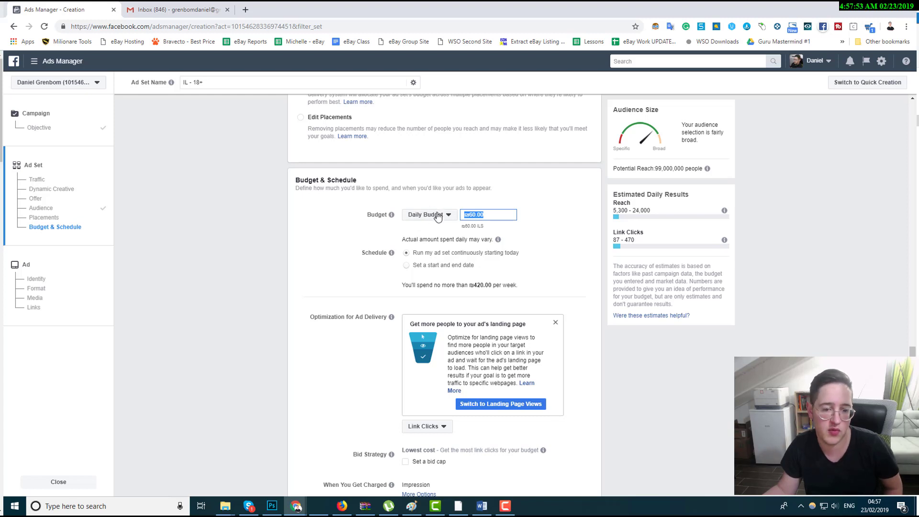
pyautogui.click(489, 215)
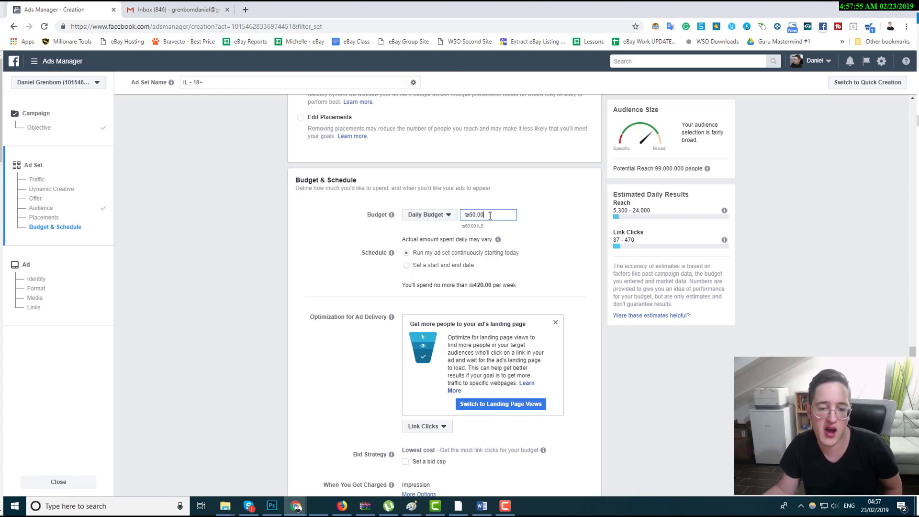
pyautogui.moveTo(490, 215); pyautogui.dragTo(457, 218)
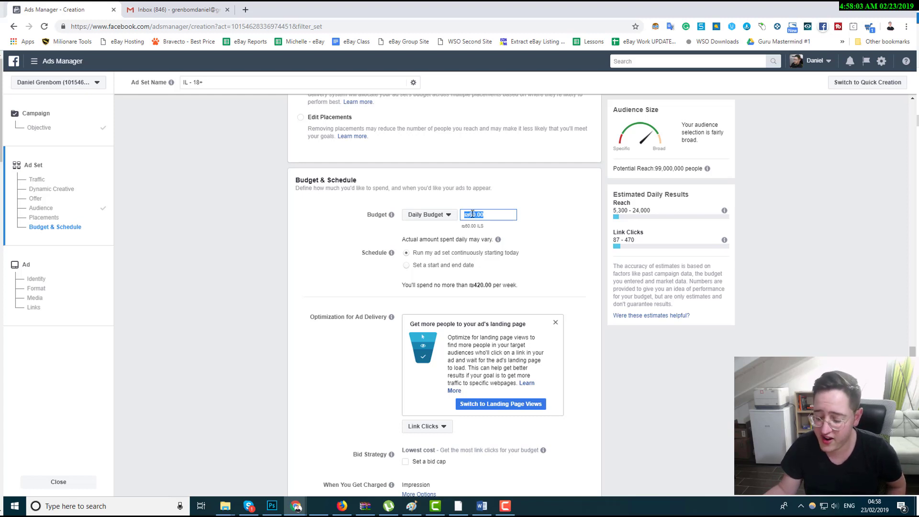
pyautogui.write('20')
pyautogui.click(483, 187)
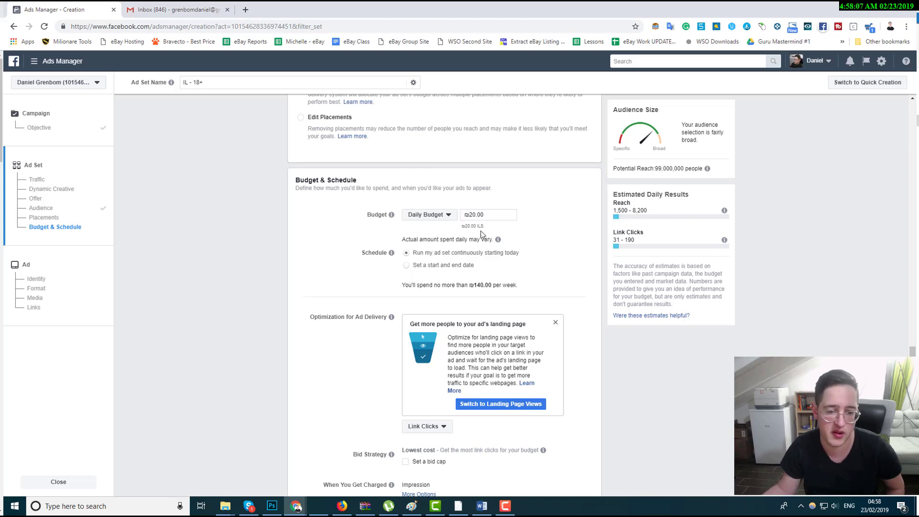
# Examine the estimated daily reach and link clicks for the new budget.
pyautogui.scroll(10, 478, 239)
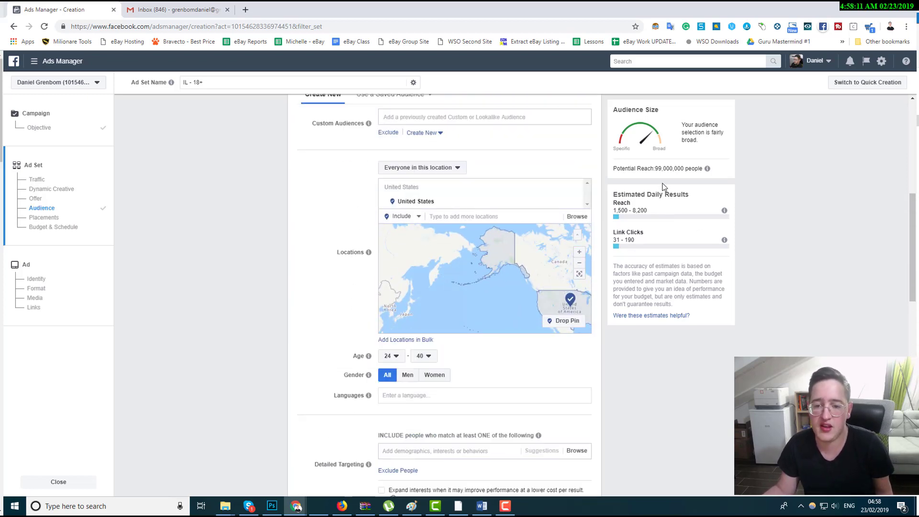
pyautogui.tripleClick(627, 208)
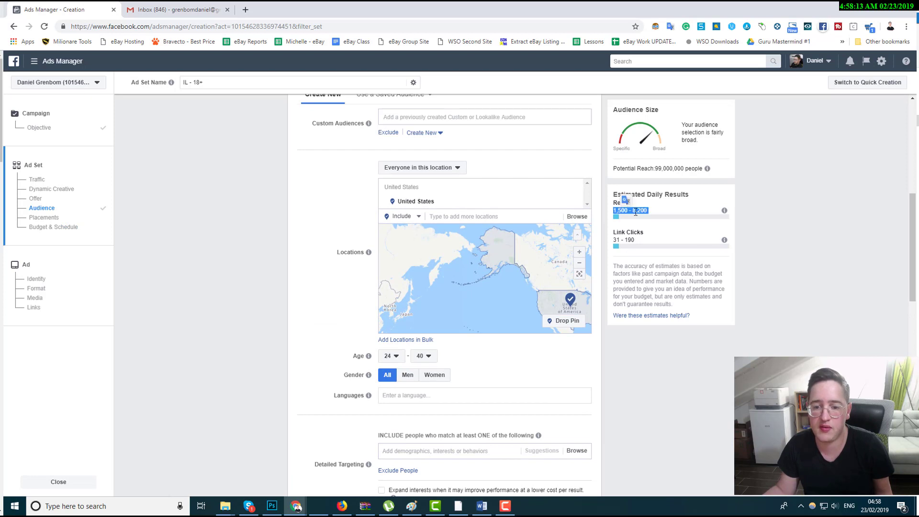
pyautogui.click(635, 210)
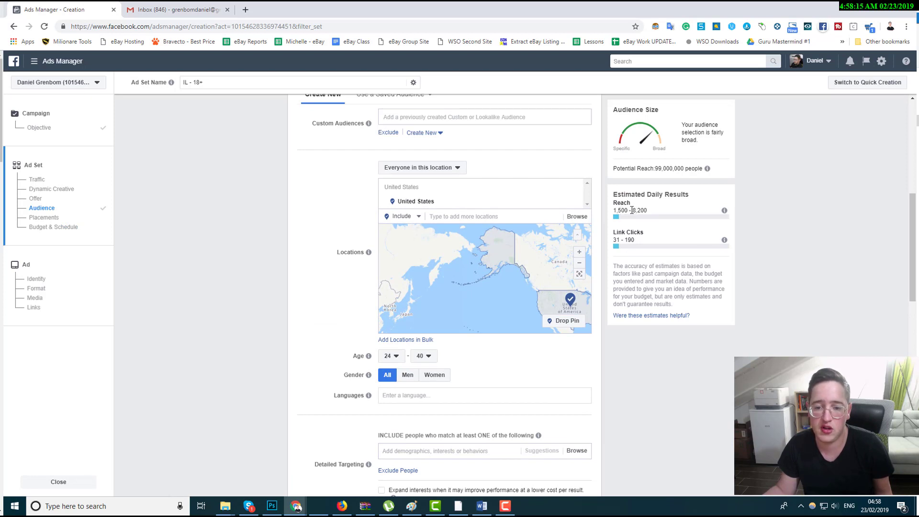
pyautogui.moveTo(635, 210); pyautogui.dragTo(653, 208)
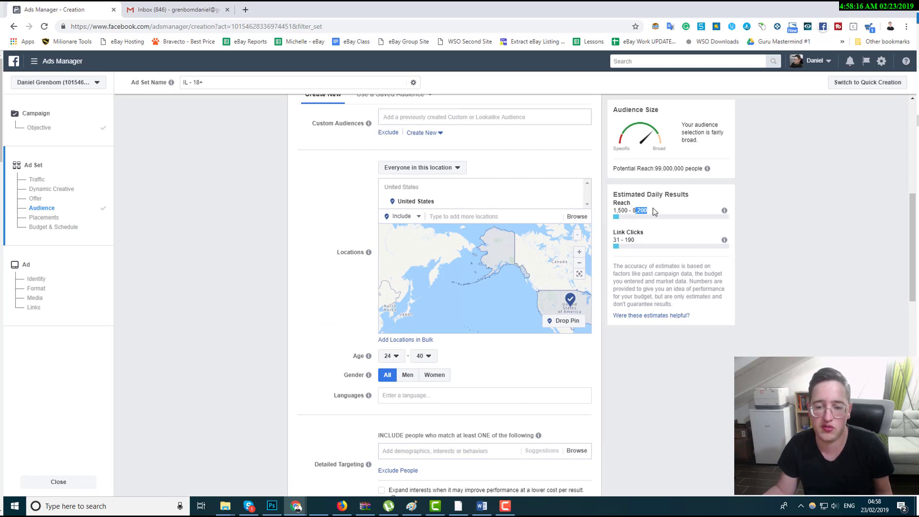
pyautogui.tripleClick(627, 232)
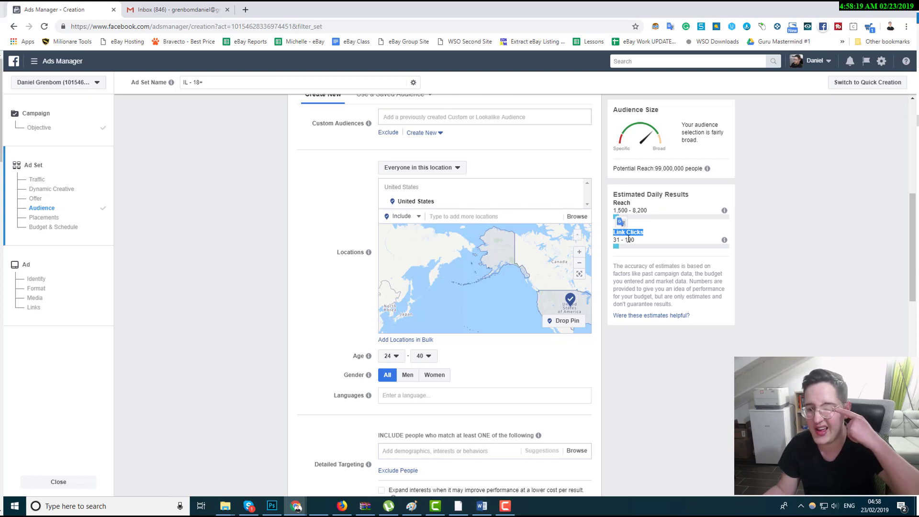
pyautogui.tripleClick(628, 239)
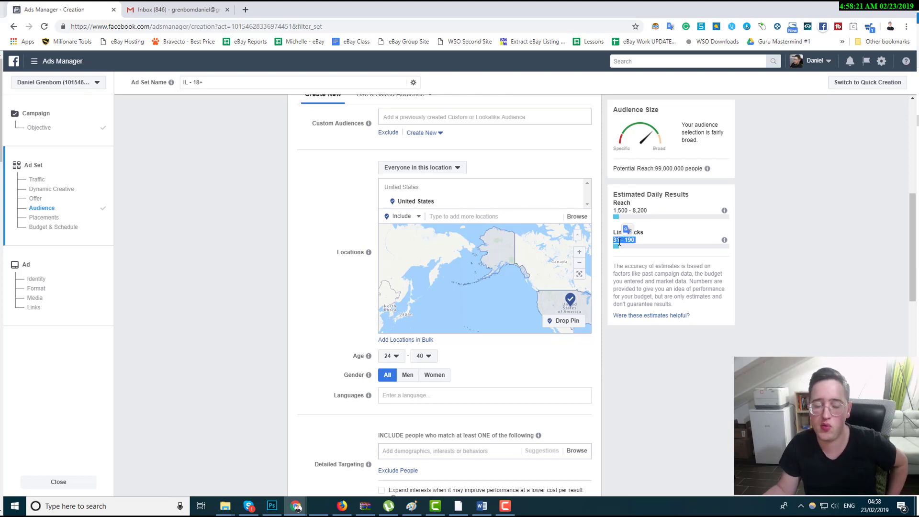
pyautogui.click(641, 253)
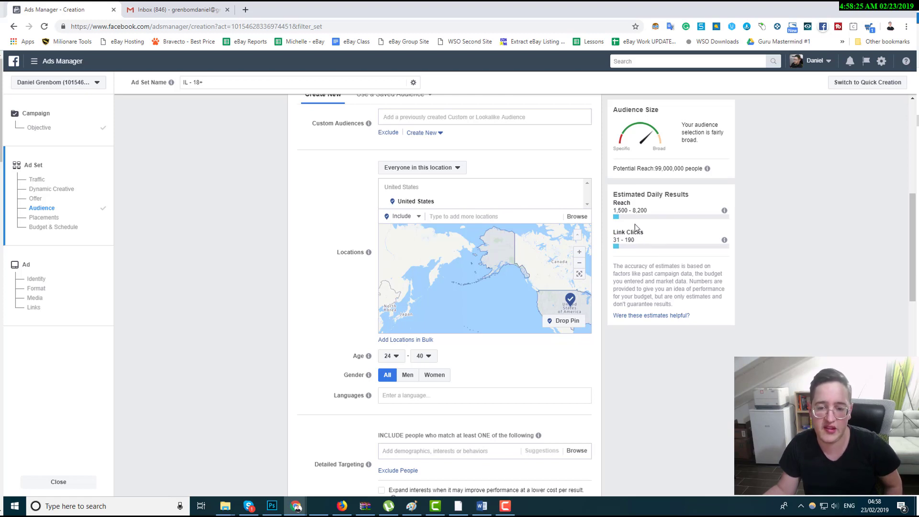
# Restrict the audience gender to Women.
pyautogui.scroll(-1, 623, 344)
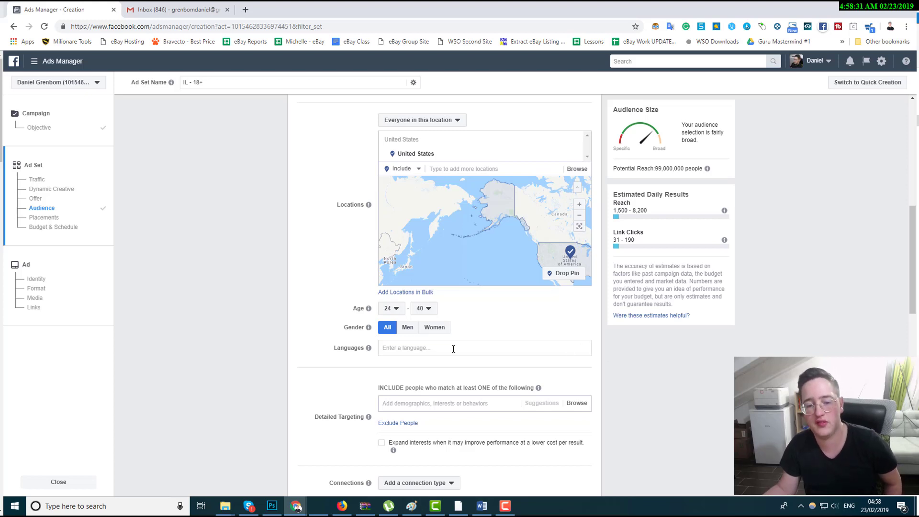
pyautogui.scroll(-1, 453, 348)
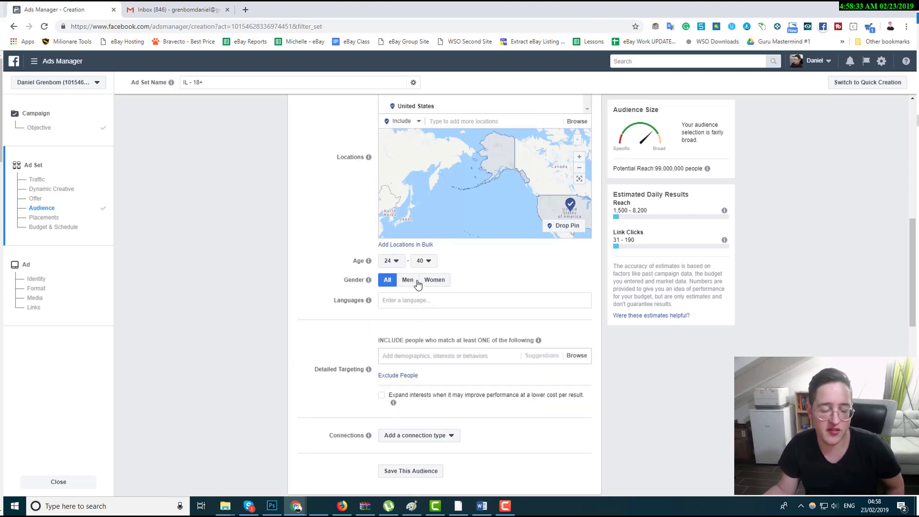
pyautogui.click(438, 284)
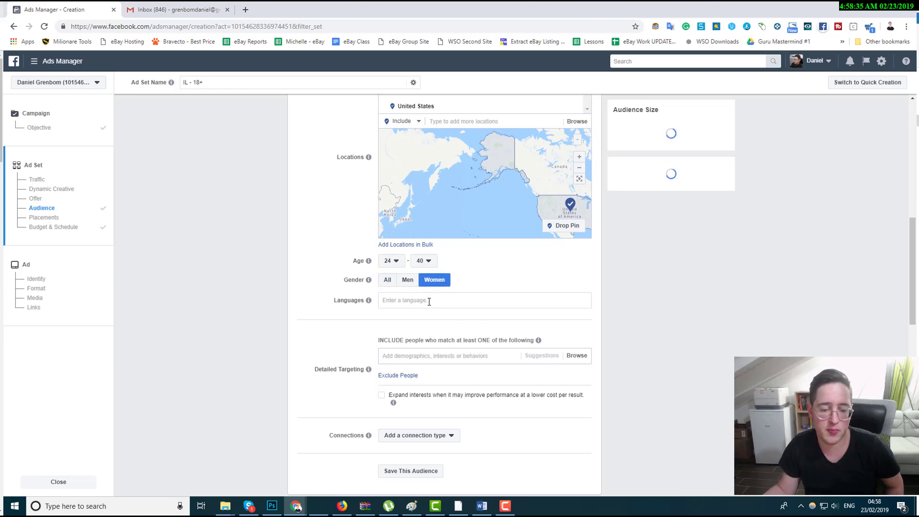
# Add Spanish as the audience language.
pyautogui.click(429, 301)
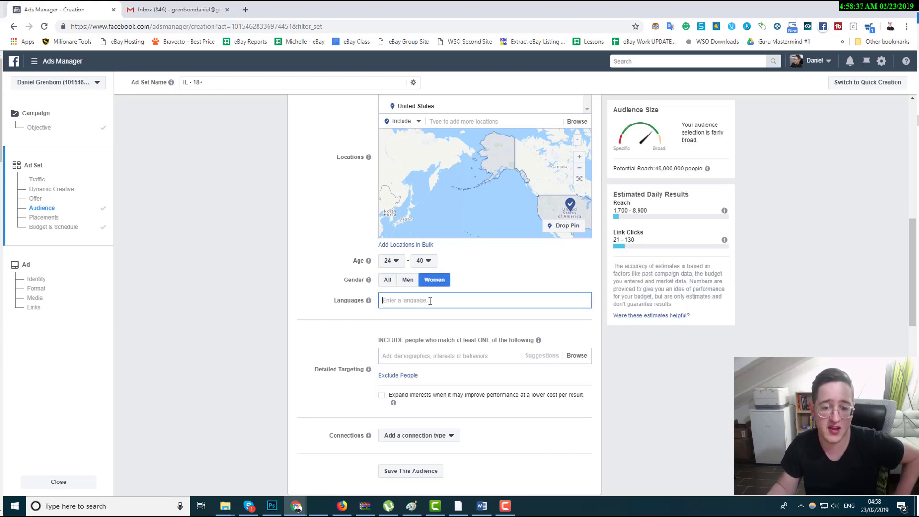
pyautogui.write('spanish')
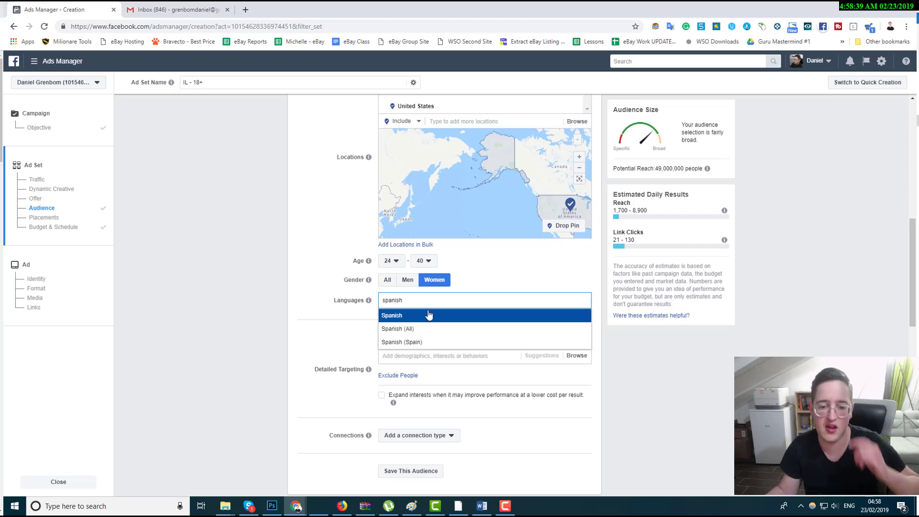
pyautogui.click(428, 315)
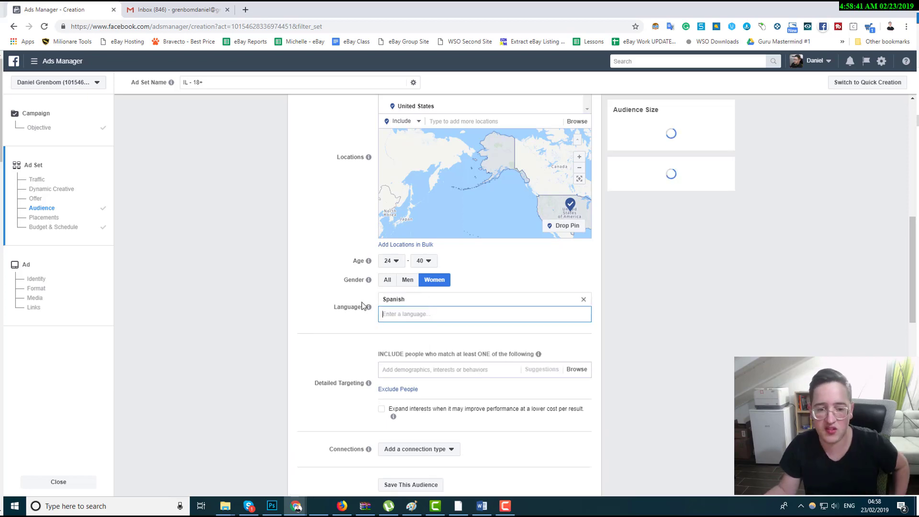
# Review the potential reach and estimated daily results for the narrowed audience.
pyautogui.scroll(2, 337, 317)
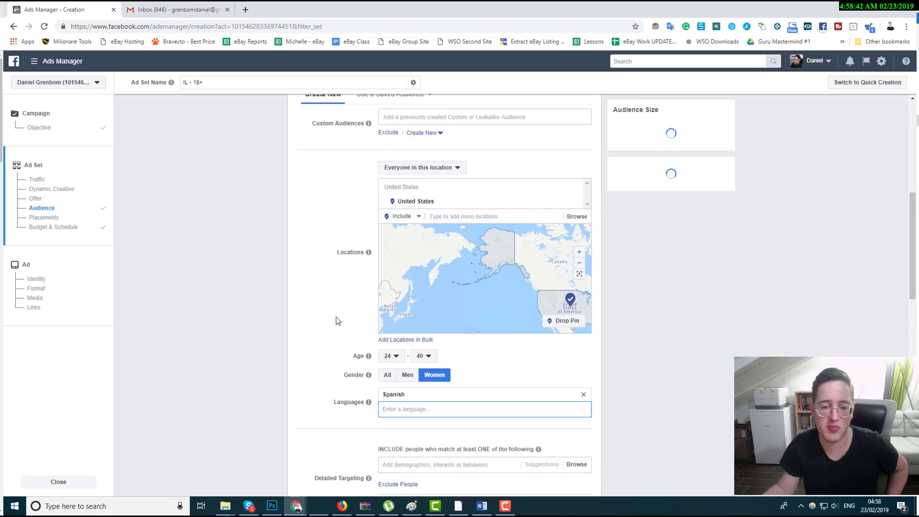
pyautogui.click(268, 305)
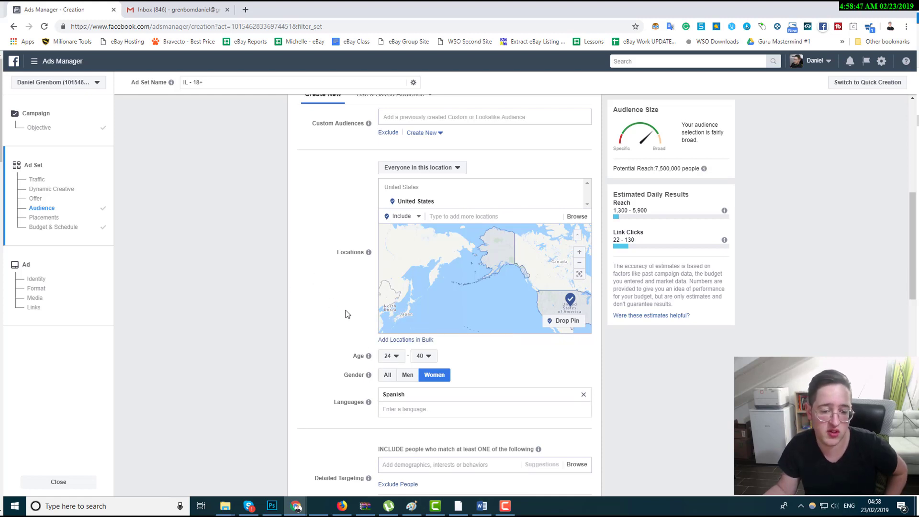
pyautogui.tripleClick(628, 211)
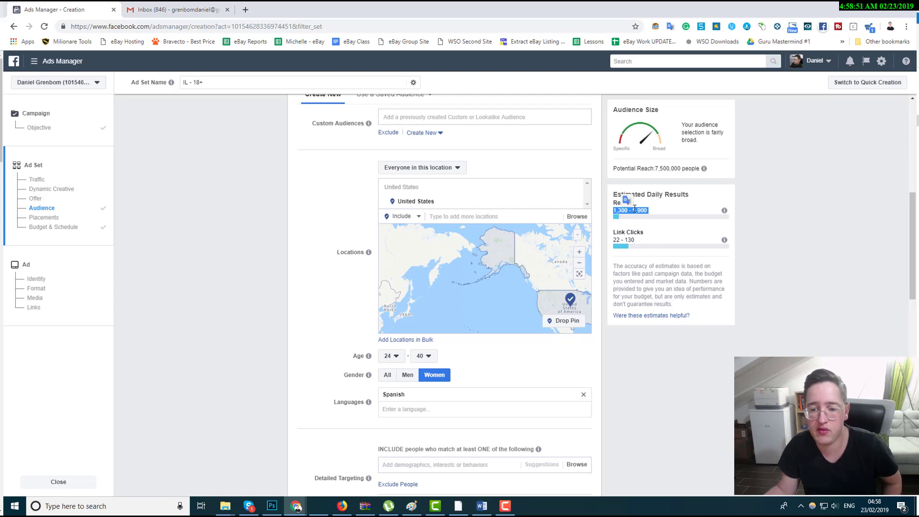
pyautogui.click(815, 217)
pyautogui.tripleClick(667, 168)
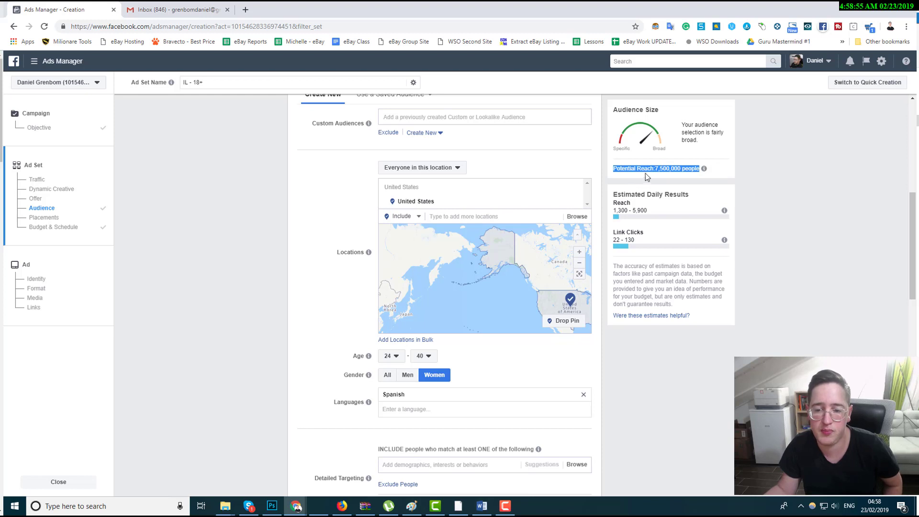
pyautogui.click(644, 174)
# Browse the detailed targeting Interests under Shopping and fashion, then close the list.
pyautogui.scroll(-3, 597, 329)
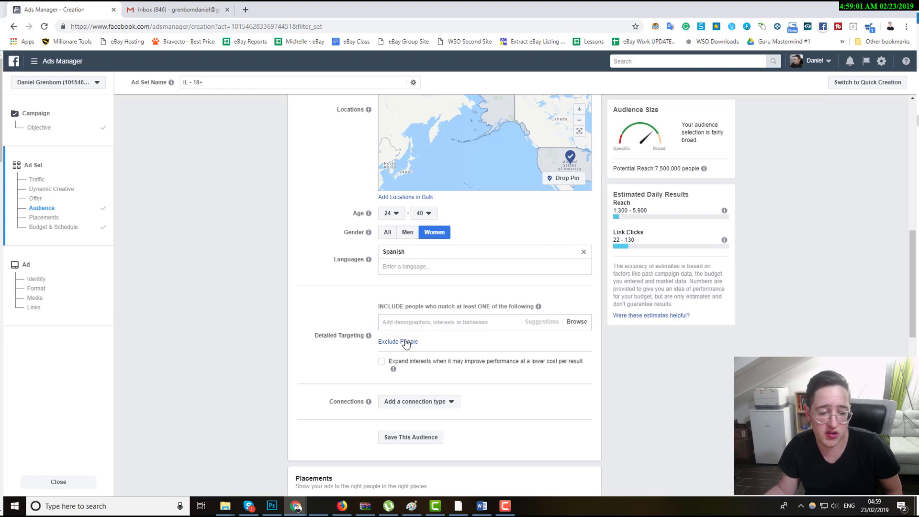
pyautogui.click(577, 323)
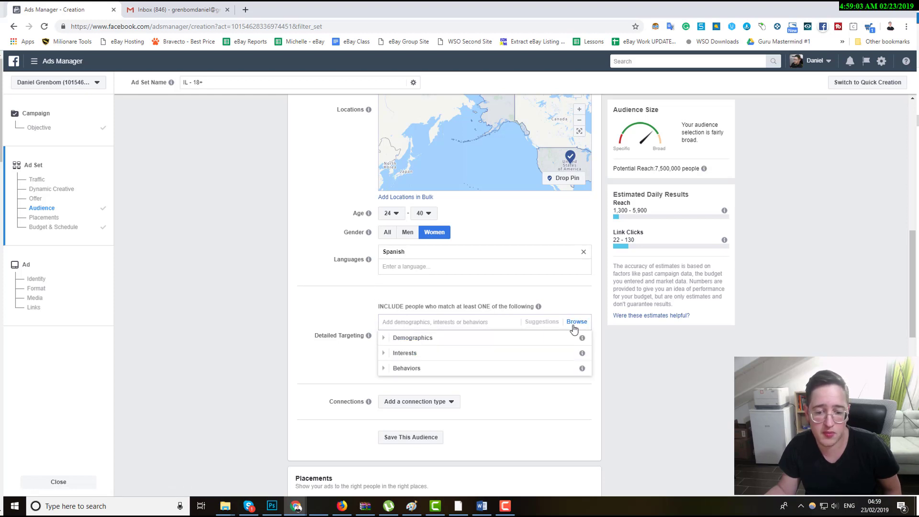
pyautogui.click(384, 354)
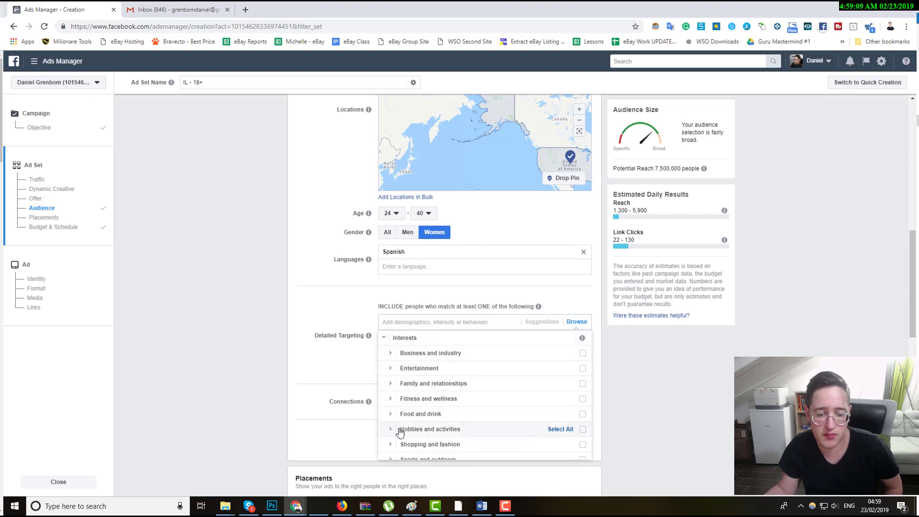
pyautogui.click(391, 447)
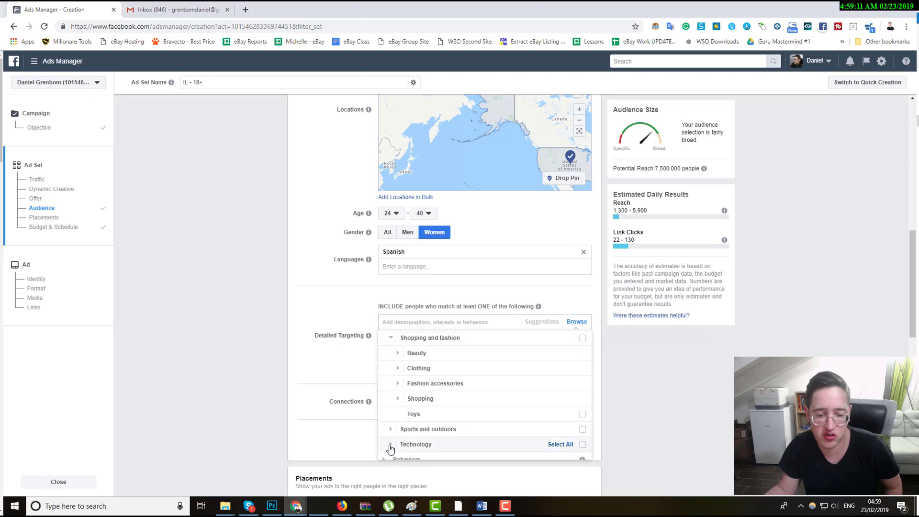
pyautogui.click(397, 400)
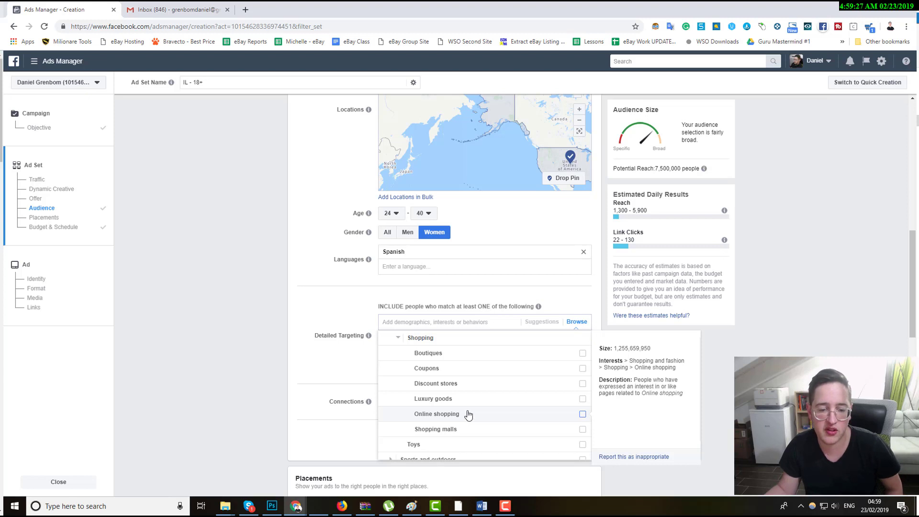
pyautogui.click(434, 320)
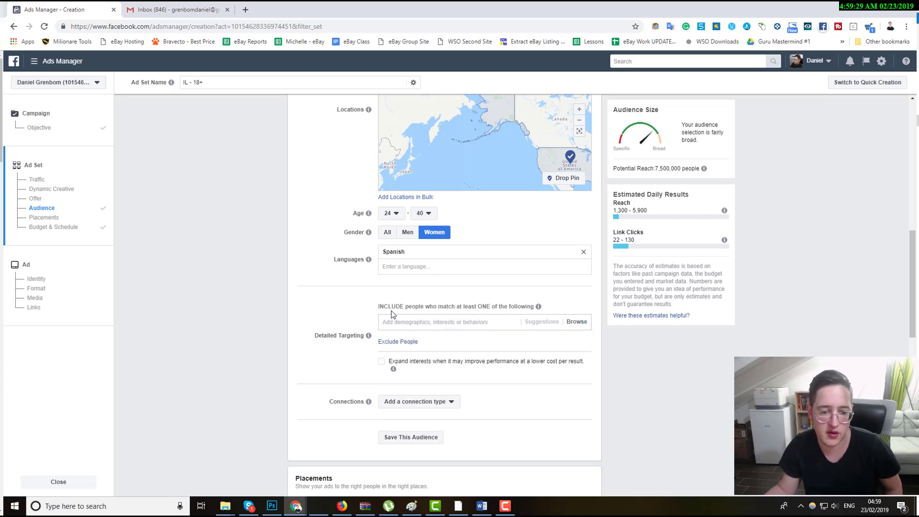
# Browse the detailed targeting Interests and Behaviors categories, then close the list.
pyautogui.click(576, 322)
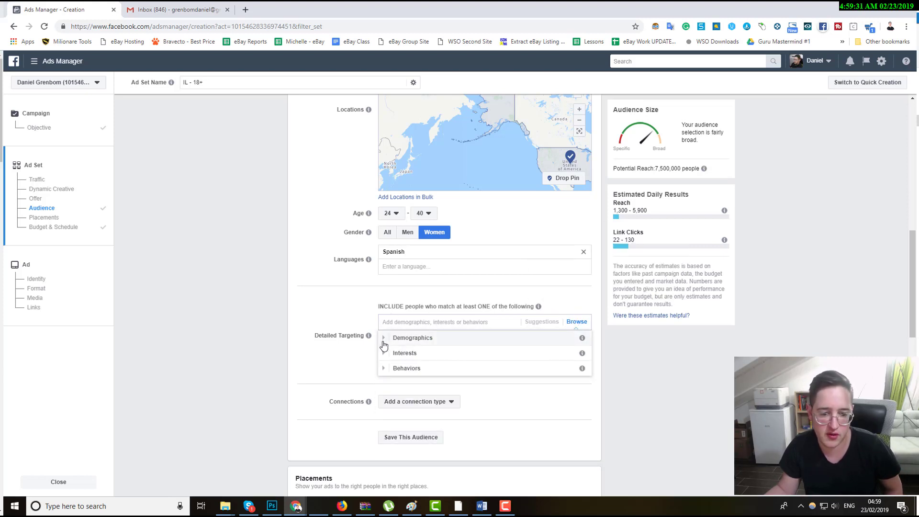
pyautogui.click(384, 337)
pyautogui.scroll(-1, 389, 407)
pyautogui.click(386, 436)
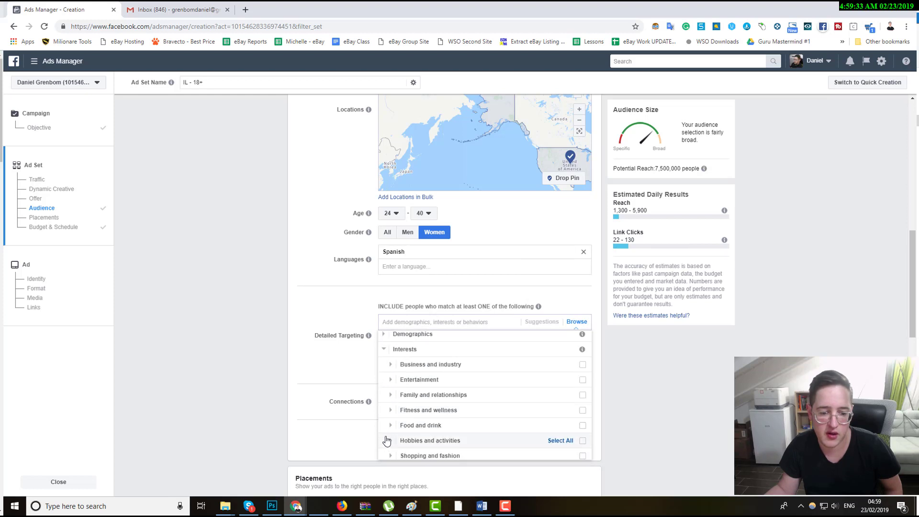
pyautogui.scroll(-2, 387, 443)
pyautogui.click(387, 450)
pyautogui.scroll(-3, 400, 412)
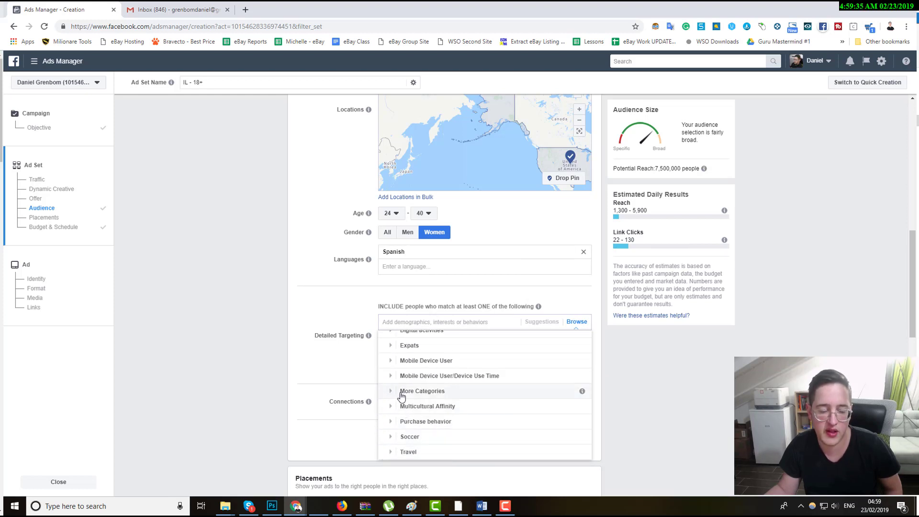
pyautogui.click(337, 316)
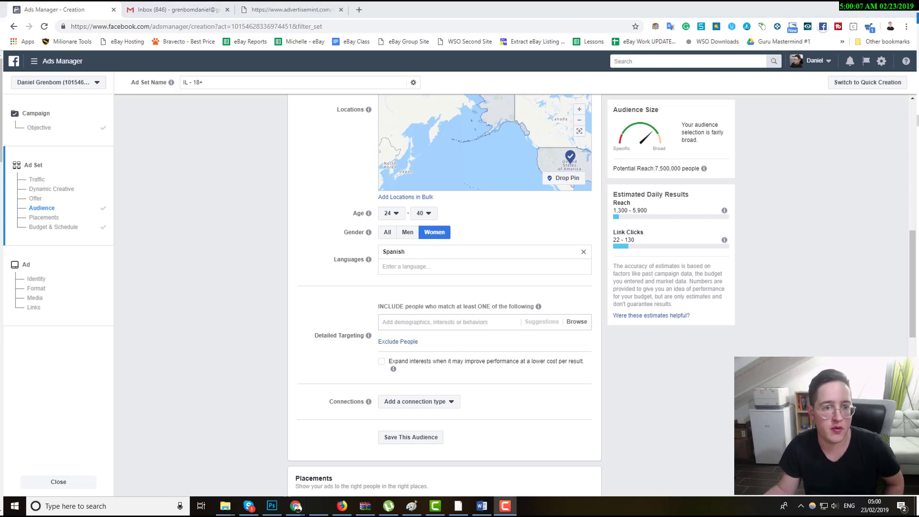
# Switch to the tab with the Facebook ad targeting guide PDF and zoom in to read its demographics.
pyautogui.click(286, 10)
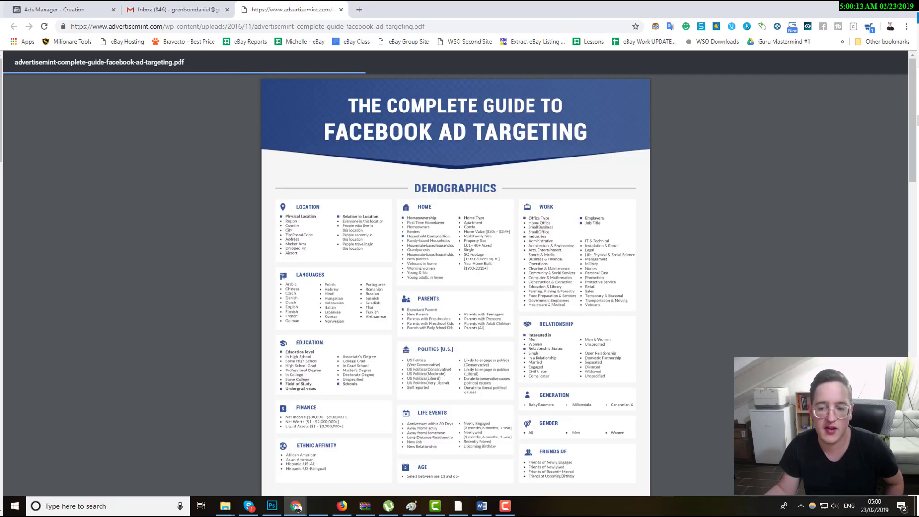
pyautogui.hotkey('ctrl', '+')
pyautogui.hotkey('ctrl', '+')
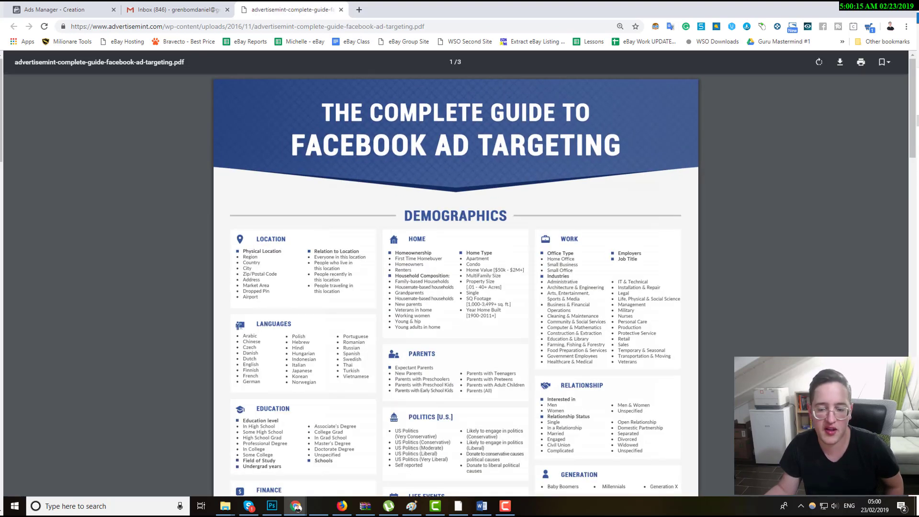
pyautogui.hotkey('ctrl', '+')
pyautogui.scroll(-10, 710, 344)
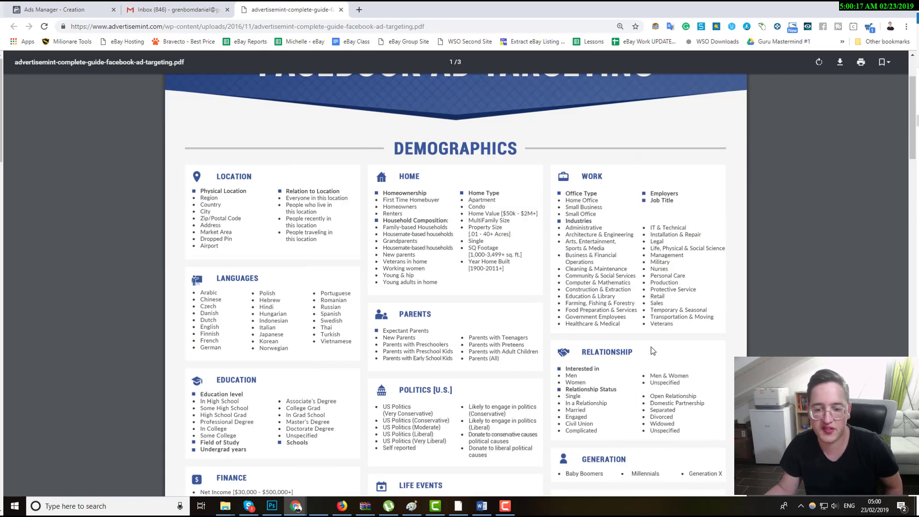
# Scroll through the targeting guide PDF's Interests pages to review the available interest categories.
pyautogui.scroll(-7, 283, 182)
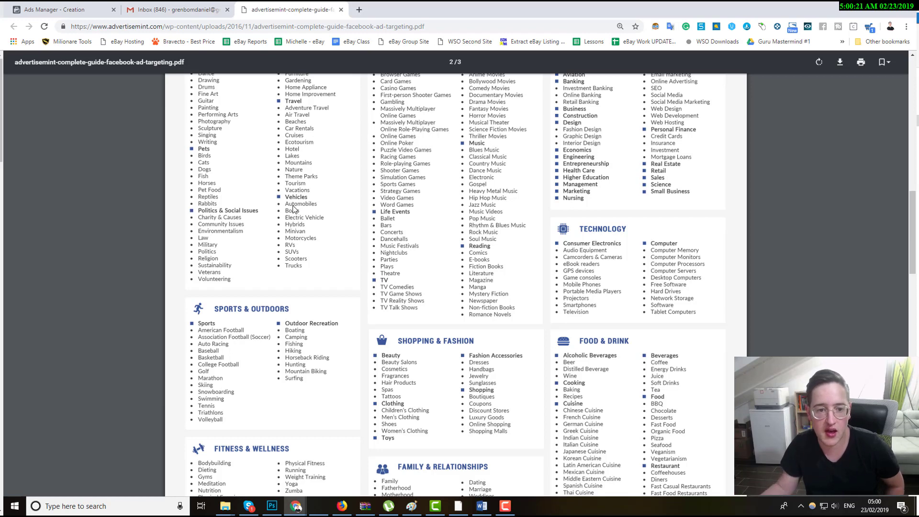
pyautogui.scroll(4, 303, 208)
pyautogui.scroll(-1, 383, 258)
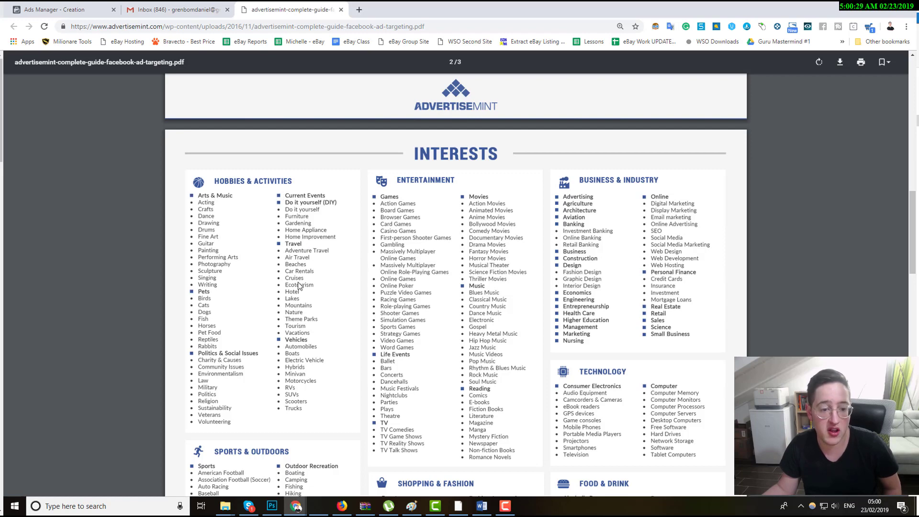
pyautogui.scroll(-5, 299, 285)
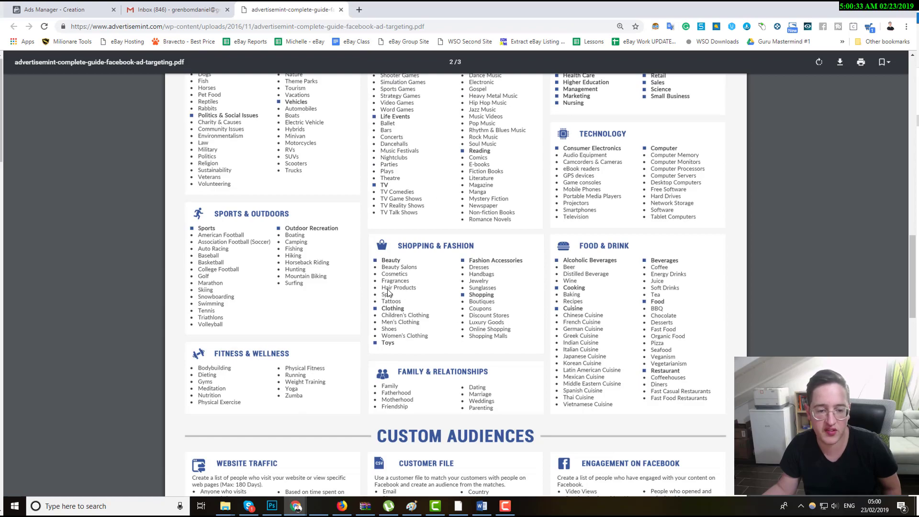
pyautogui.scroll(20, 391, 302)
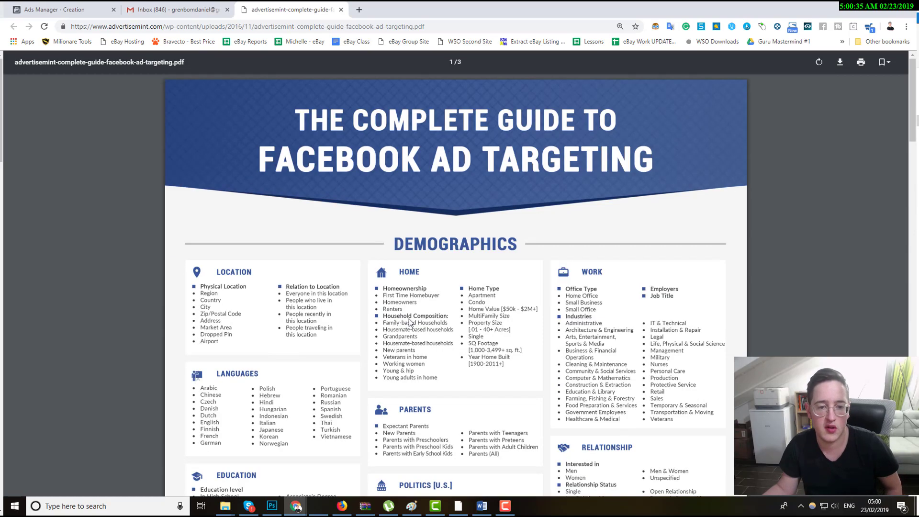
pyautogui.scroll(-20, 424, 335)
pyautogui.scroll(20, 424, 335)
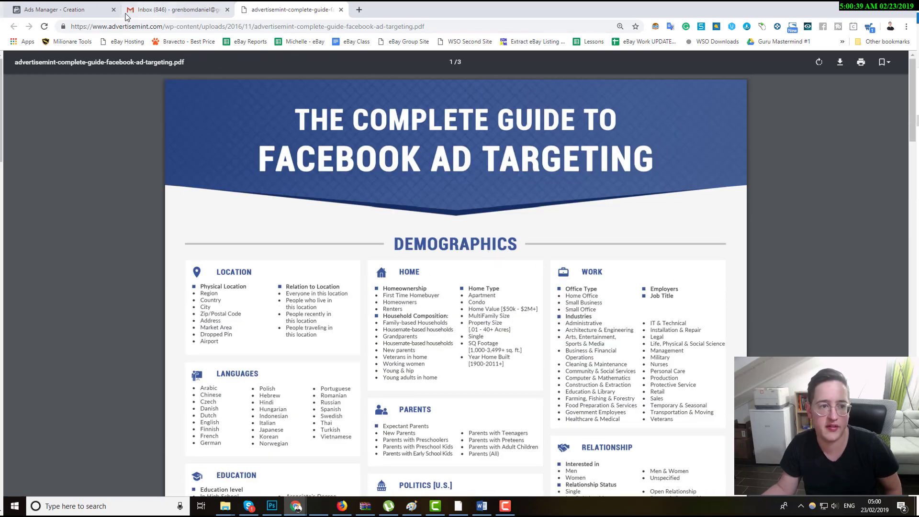
# Return to the Ads Manager tab, add Online shopping as a detailed targeting interest, and check the potential reach.
pyautogui.click(57, 10)
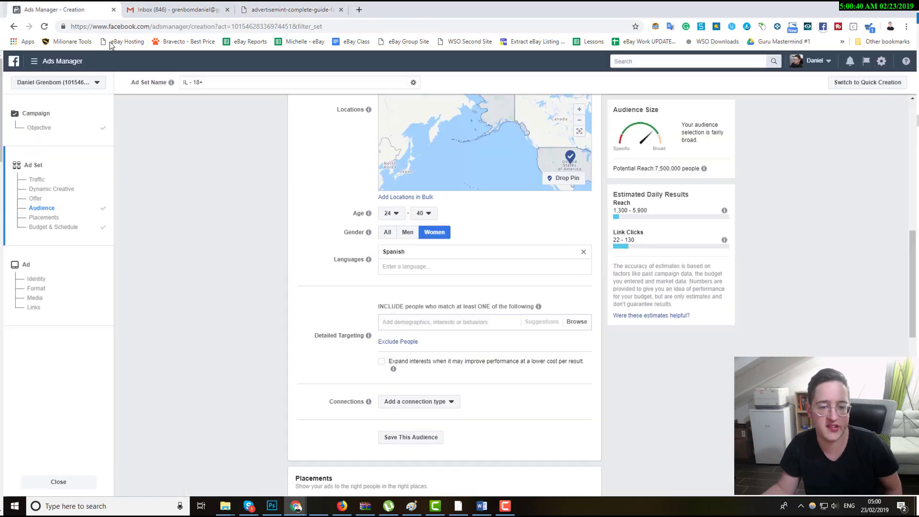
pyautogui.click(409, 325)
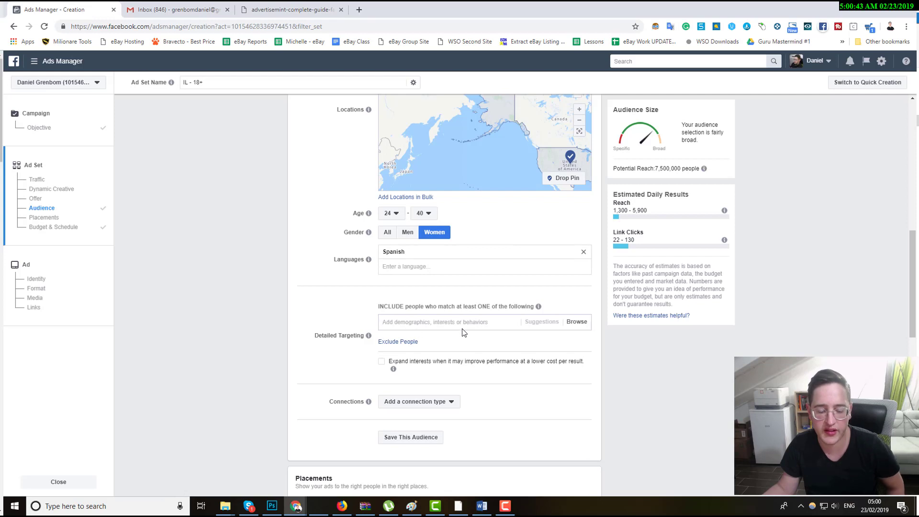
pyautogui.write('onli')
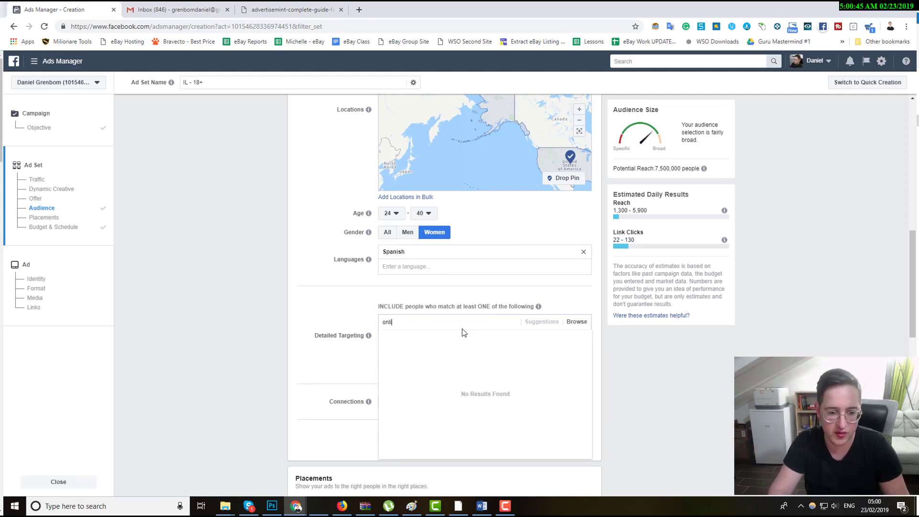
pyautogui.write('ne shopping')
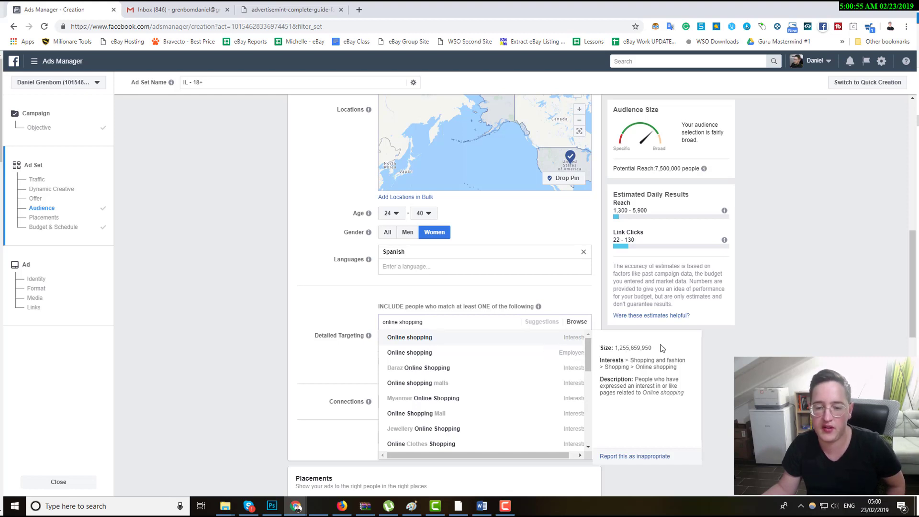
pyautogui.click(447, 338)
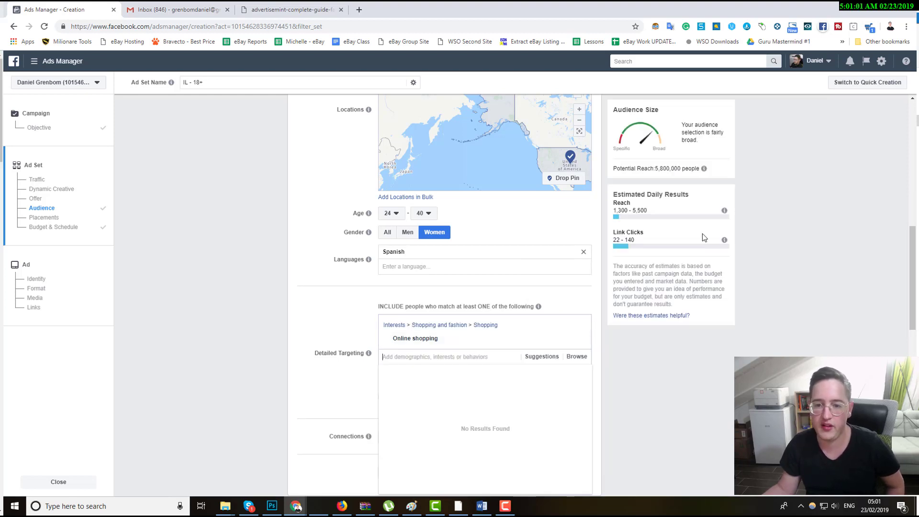
pyautogui.moveTo(656, 168); pyautogui.dragTo(687, 171)
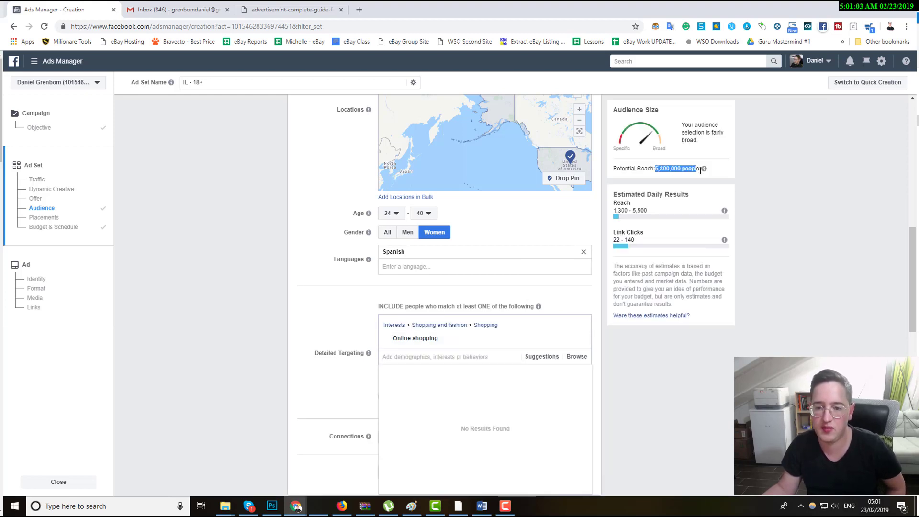
pyautogui.click(702, 169)
# Narrow the audience so people must also match the Dogs interest.
pyautogui.moveTo(435, 337)
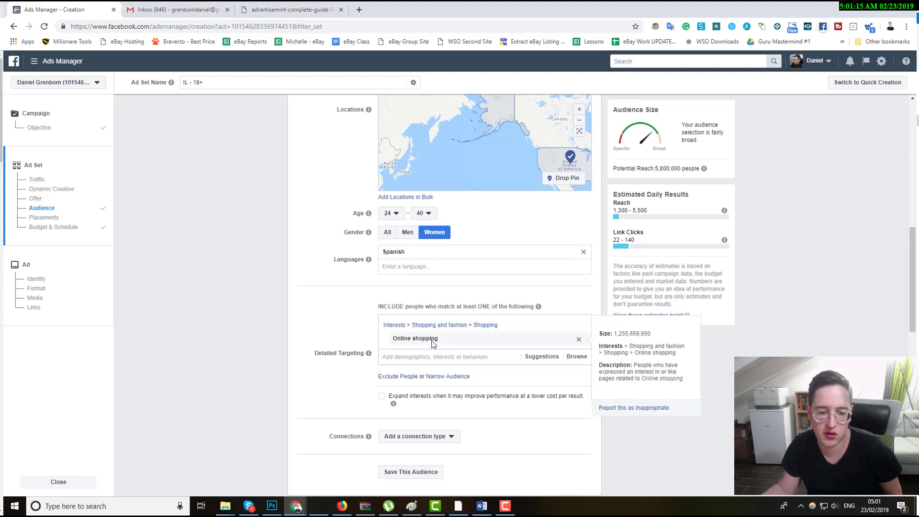
pyautogui.click(463, 377)
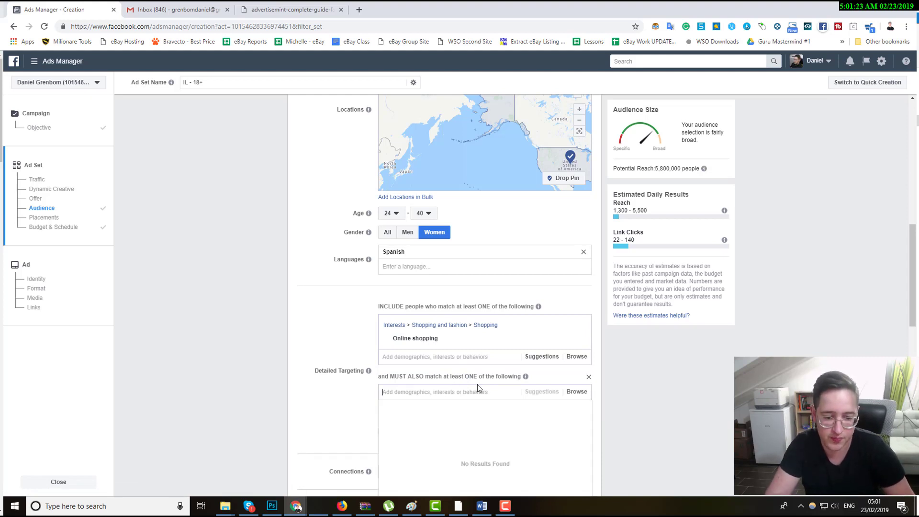
pyautogui.write('dog')
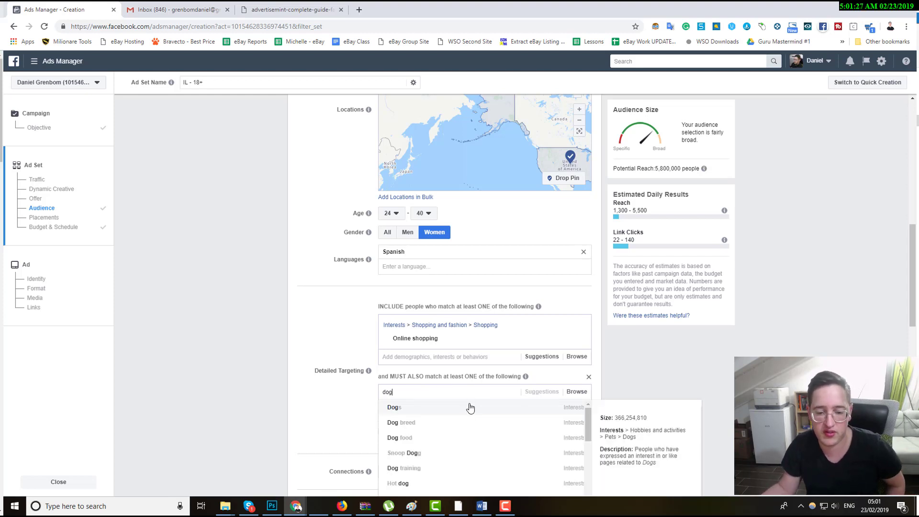
pyautogui.click(529, 407)
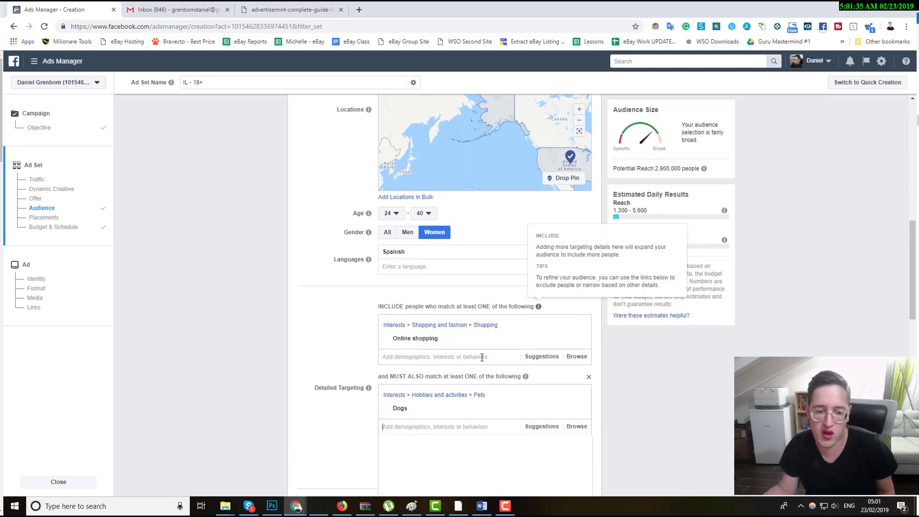
# Review the audience size and daily result estimates, then remove the Dogs narrowing condition.
pyautogui.tripleClick(662, 170)
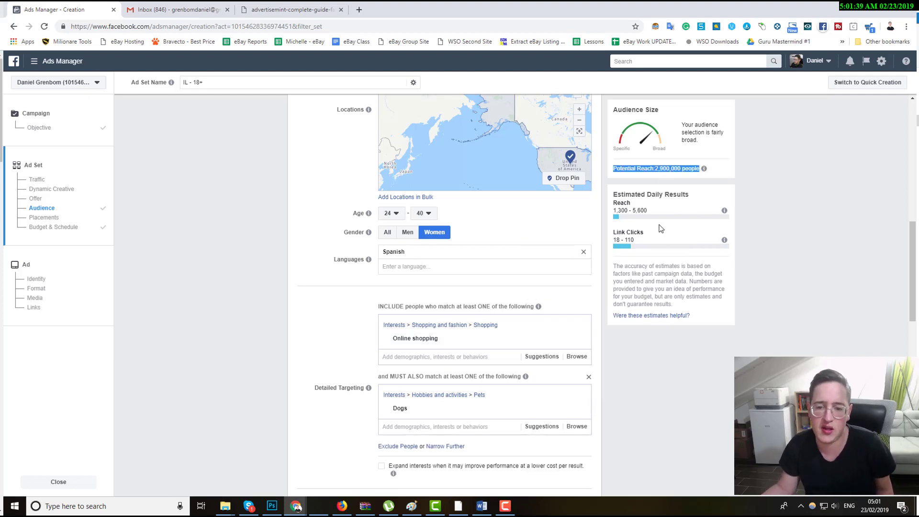
pyautogui.tripleClick(631, 207)
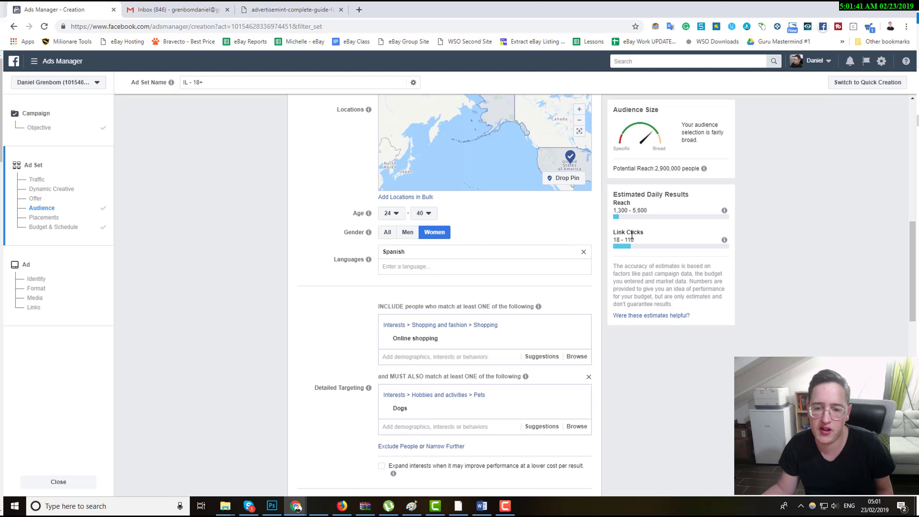
pyautogui.tripleClick(630, 232)
pyautogui.click(316, 340)
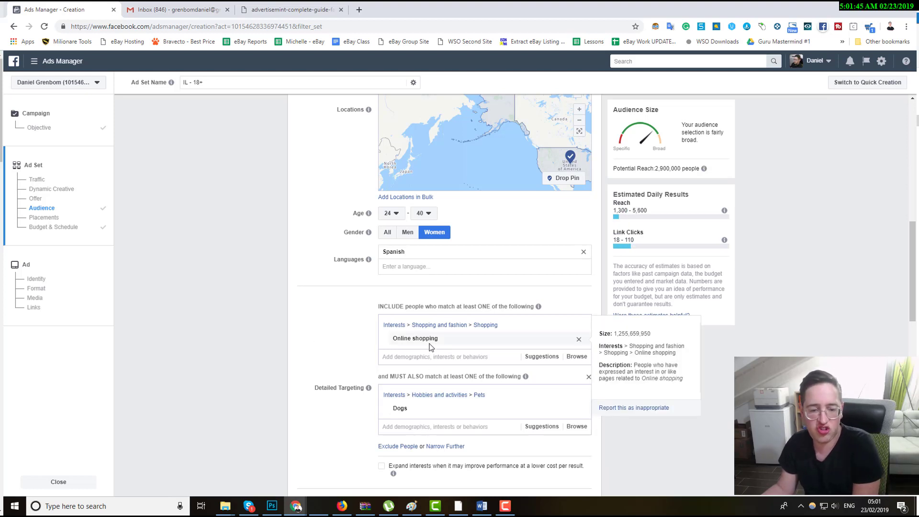
pyautogui.moveTo(421, 412)
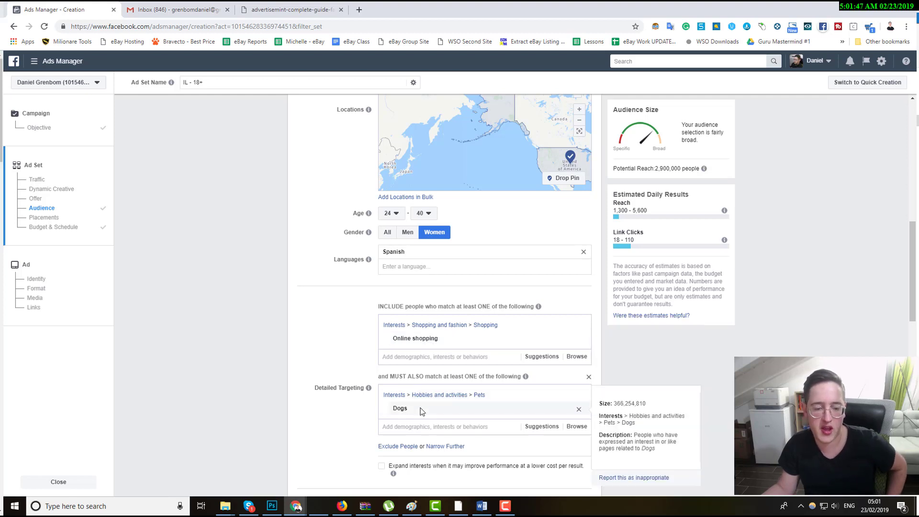
pyautogui.click(588, 377)
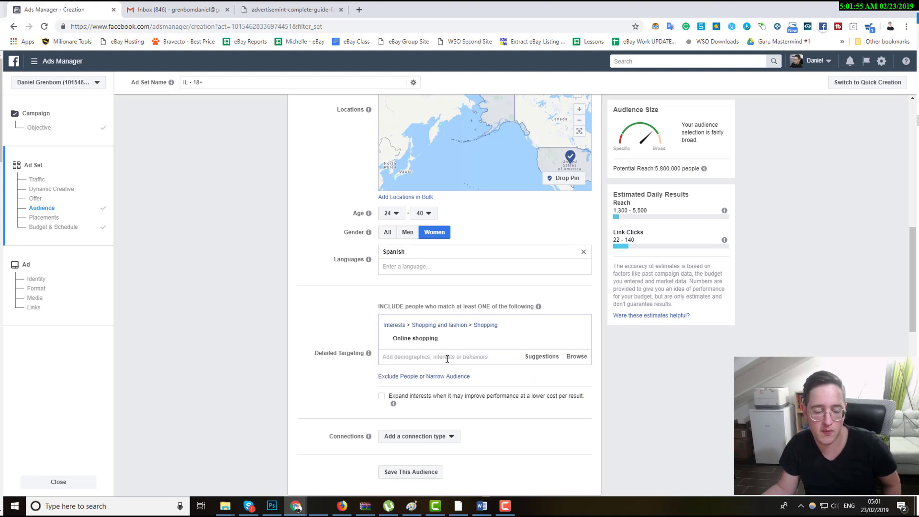
# Add Dogs to the included detailed targeting interests and open an empty narrowing condition.
pyautogui.click(468, 359)
pyautogui.write('dog')
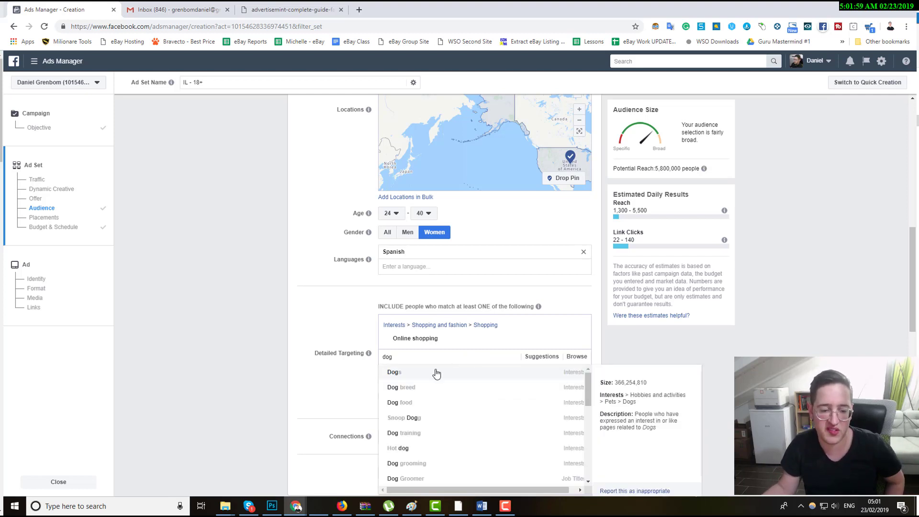
pyautogui.click(436, 374)
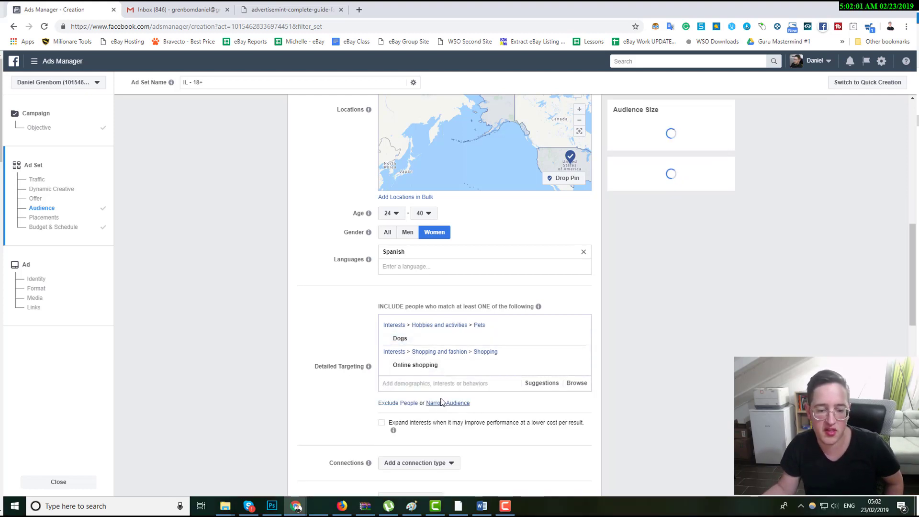
pyautogui.click(441, 403)
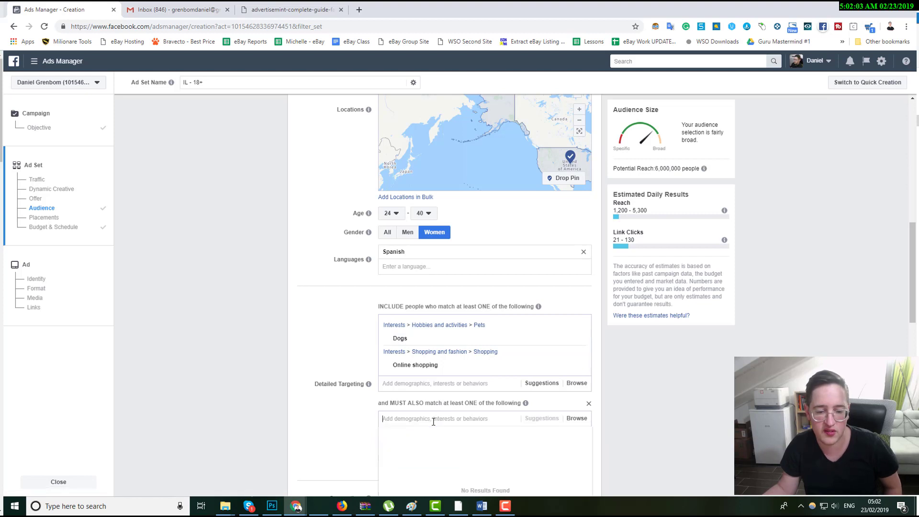
pyautogui.click(323, 406)
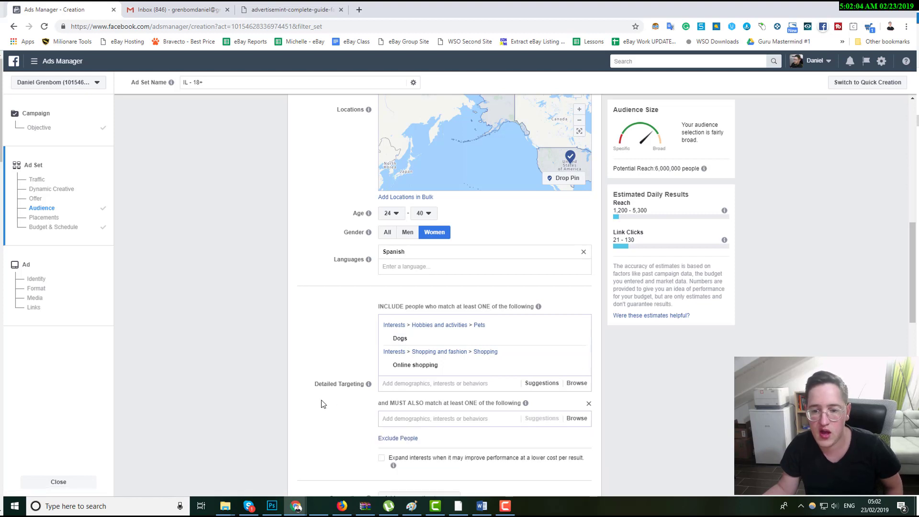
pyautogui.tripleClick(676, 168)
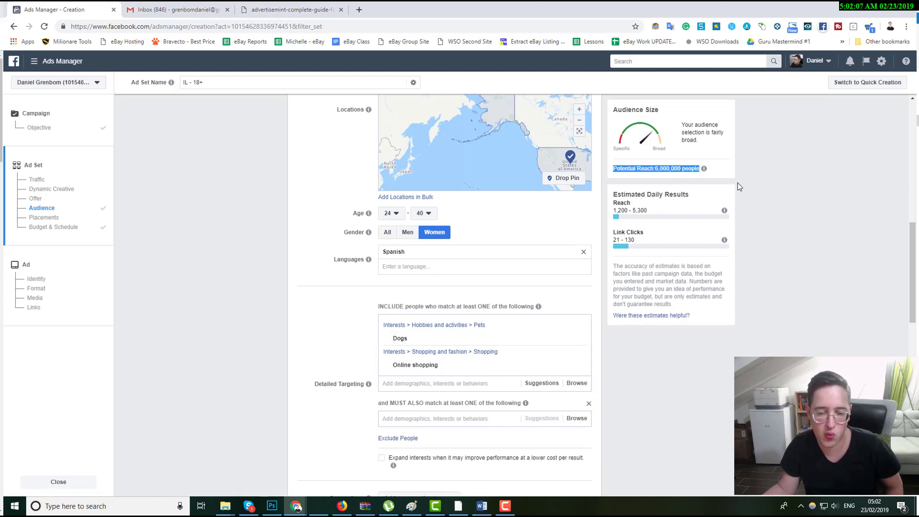
# Add Cats to the included detailed targeting interests.
pyautogui.moveTo(402, 340)
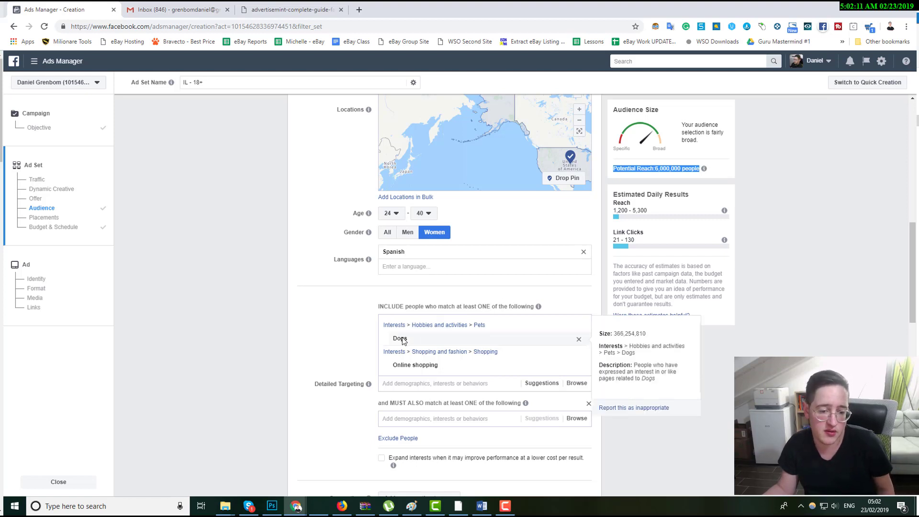
pyautogui.doubleClick(402, 340)
pyautogui.doubleClick(406, 366)
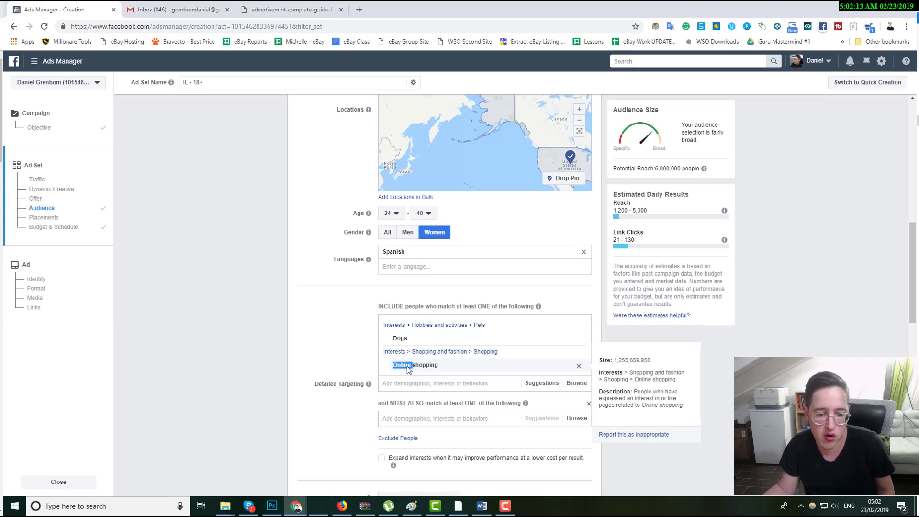
pyautogui.moveTo(407, 369); pyautogui.dragTo(414, 385)
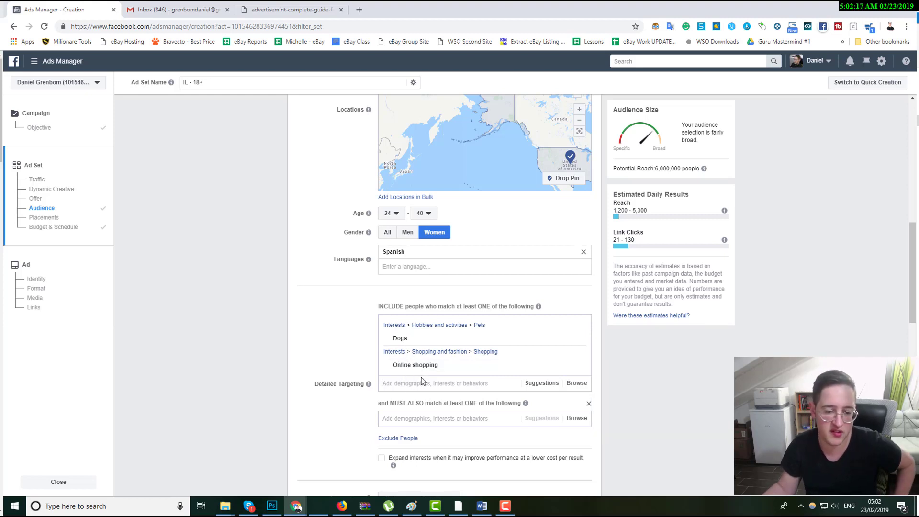
pyautogui.write('cats')
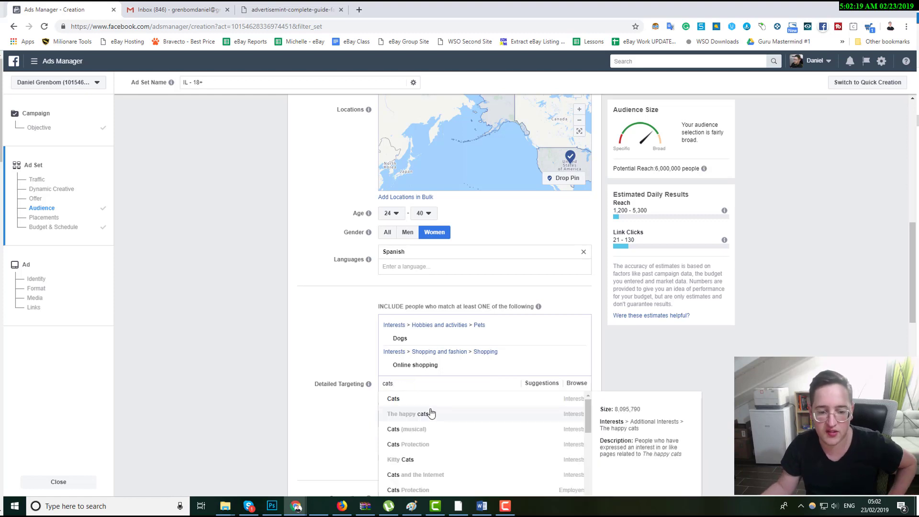
pyautogui.click(431, 401)
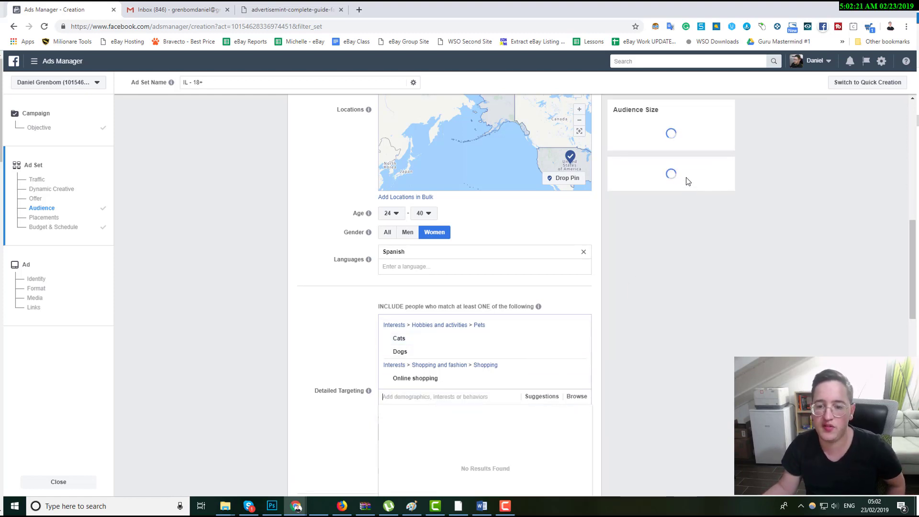
# Check the potential reach, then add Apple to the included detailed targeting interests.
pyautogui.moveTo(547, 342)
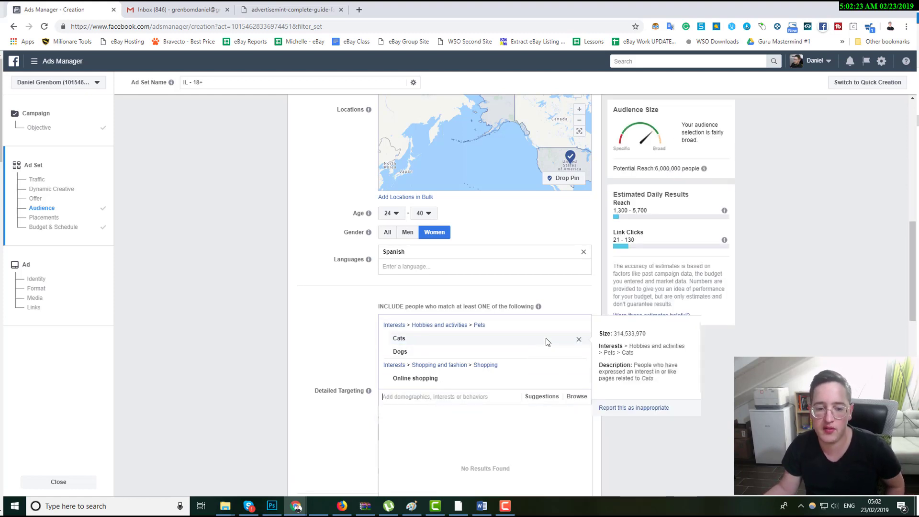
pyautogui.tripleClick(679, 166)
pyautogui.click(752, 232)
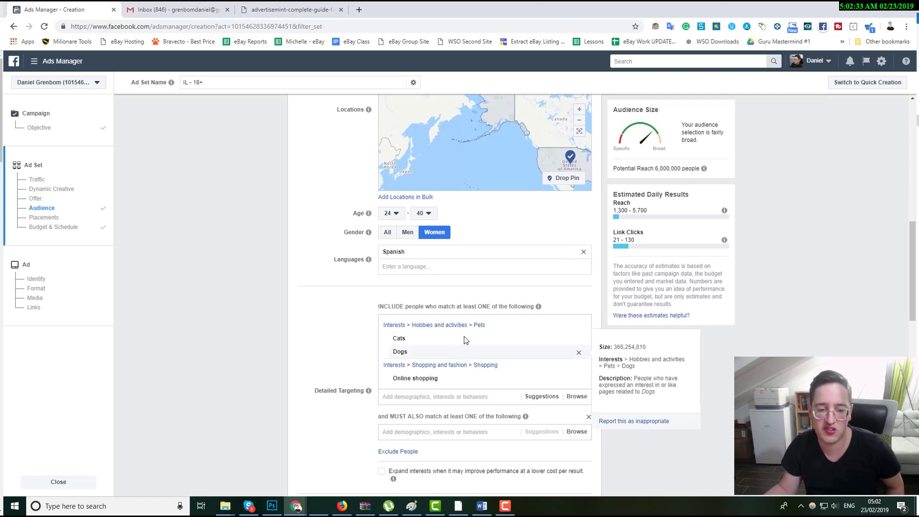
pyautogui.click(465, 396)
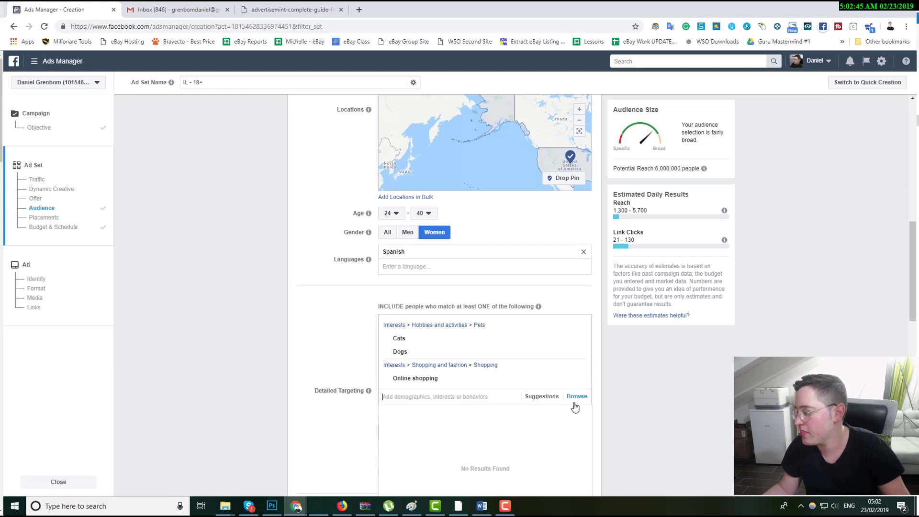
pyautogui.write('apple')
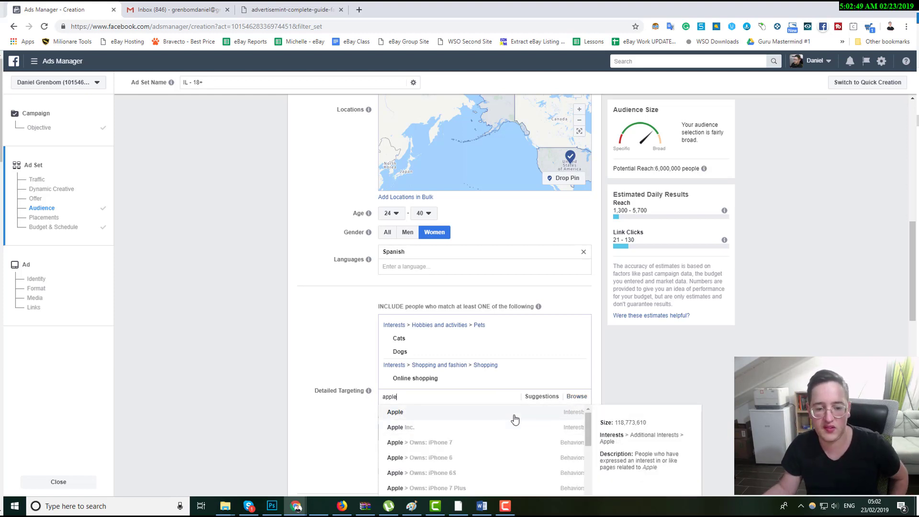
pyautogui.click(514, 416)
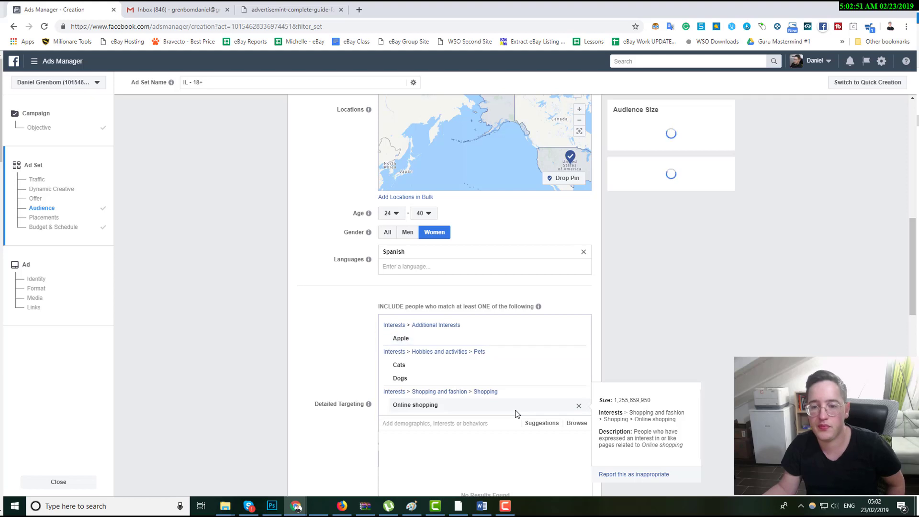
# Set the age range to 18 to 65+ and the gender to All.
pyautogui.click(302, 388)
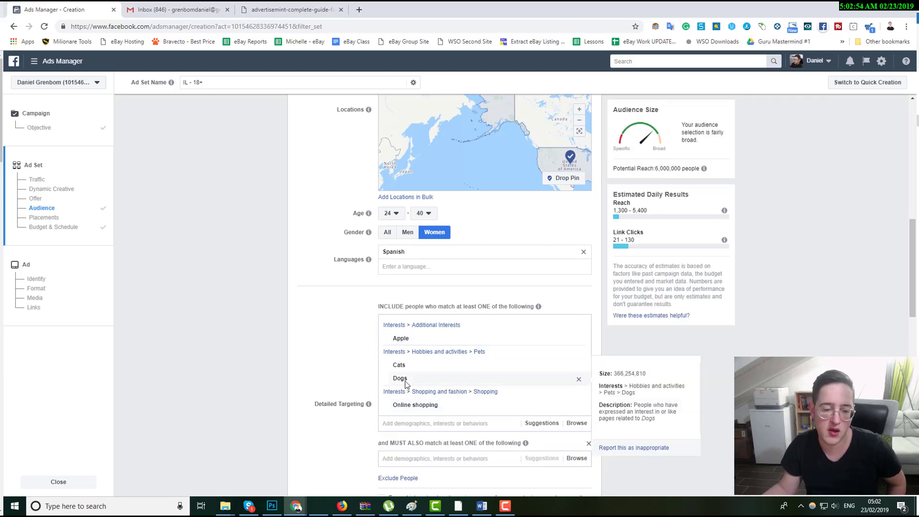
pyautogui.tripleClick(681, 170)
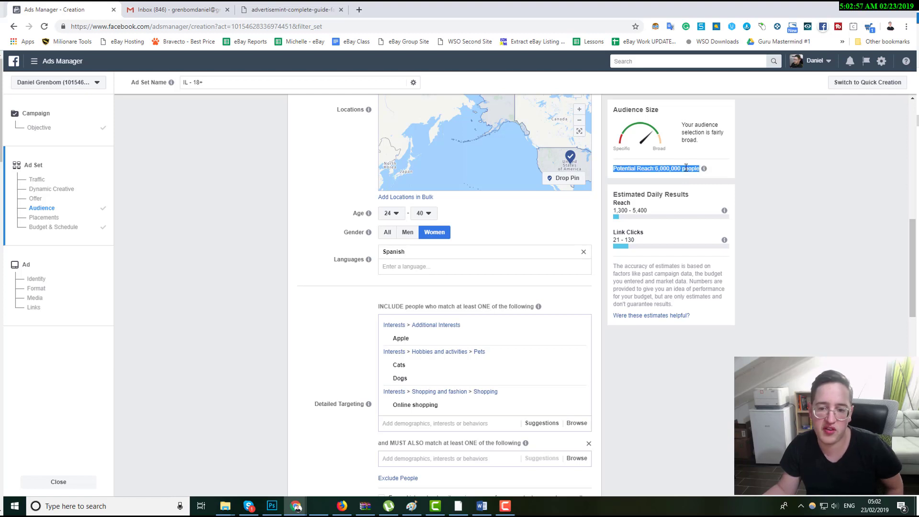
pyautogui.scroll(1, 430, 249)
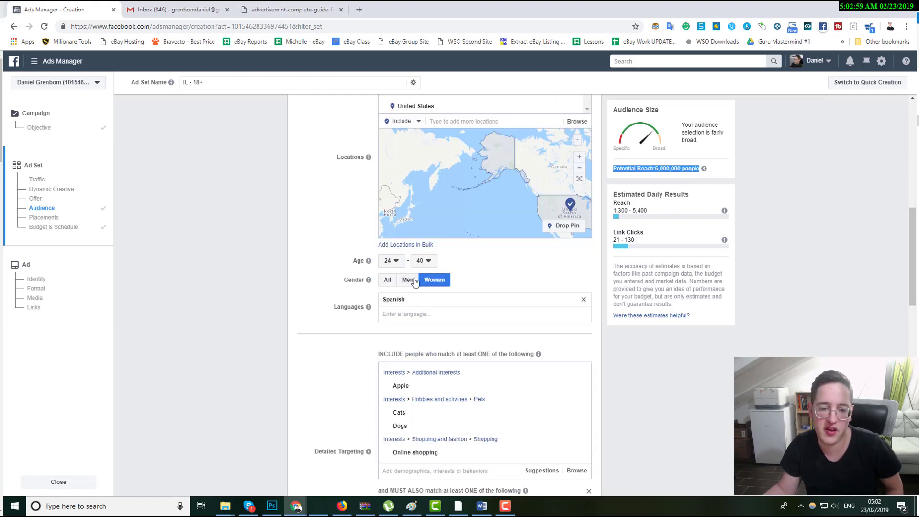
pyautogui.click(423, 261)
pyautogui.scroll(-4, 429, 381)
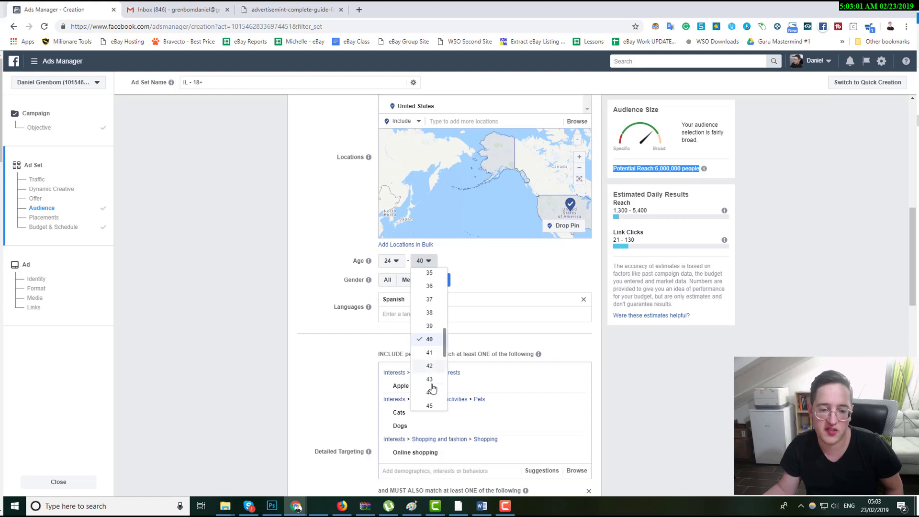
pyautogui.scroll(-2, 430, 390)
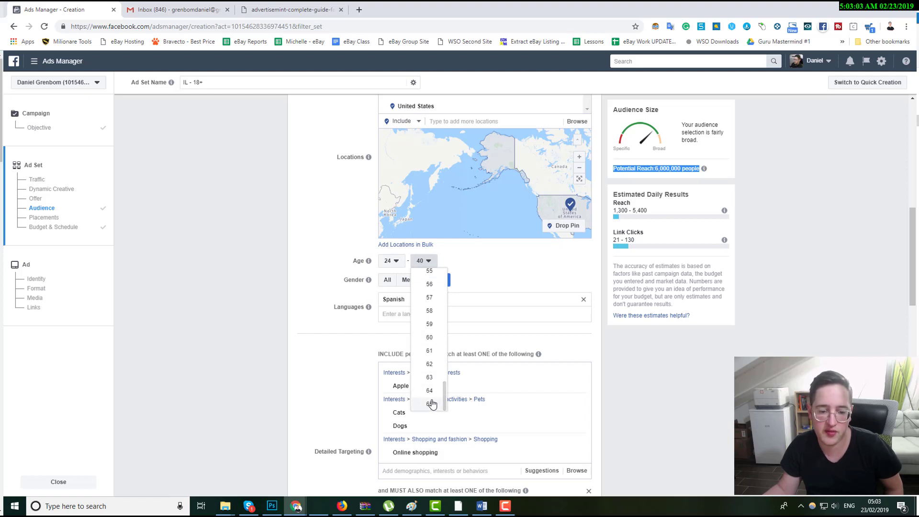
pyautogui.click(431, 405)
pyautogui.click(391, 261)
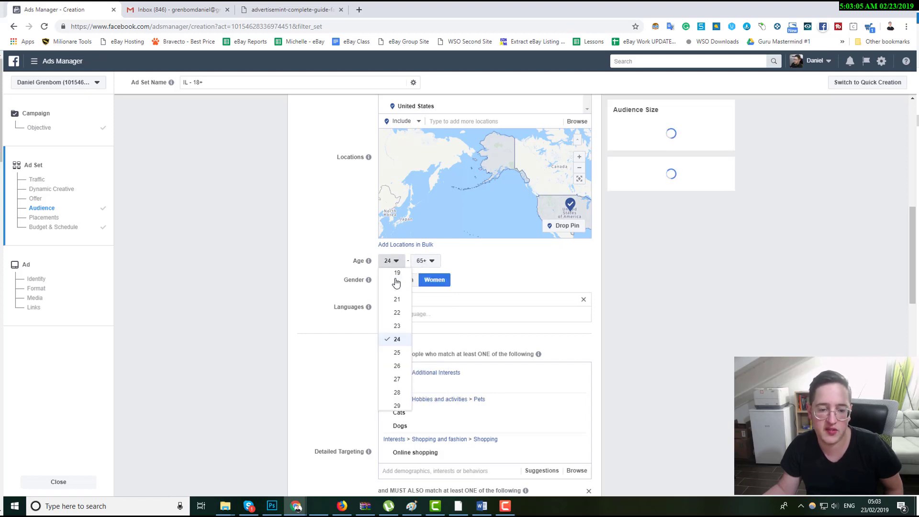
pyautogui.scroll(2, 396, 301)
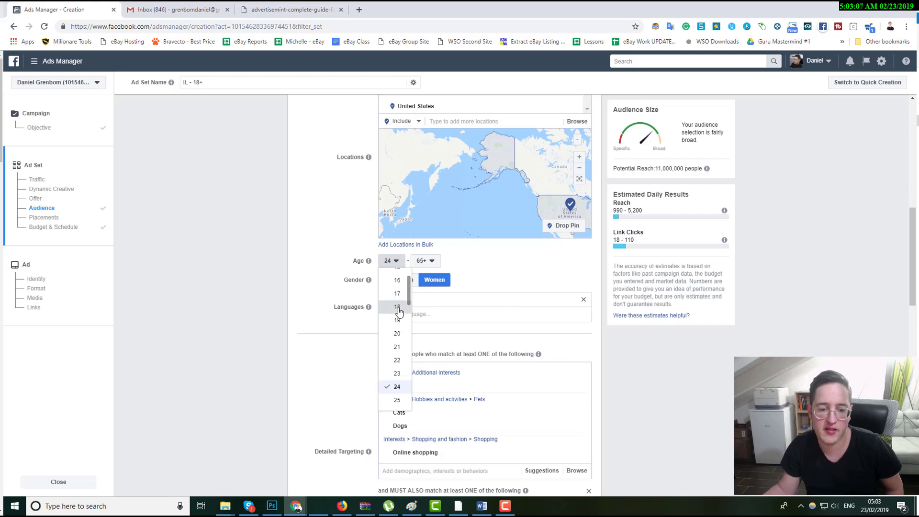
pyautogui.click(398, 286)
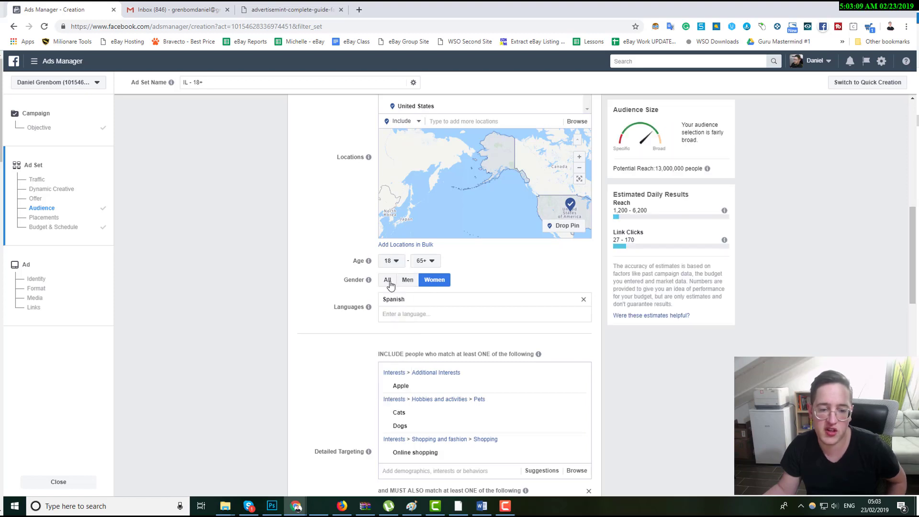
pyautogui.click(387, 280)
# Replace the Apple interest with Apple Inc. in the included detailed targeting.
pyautogui.scroll(-1, 355, 404)
pyautogui.moveTo(369, 404)
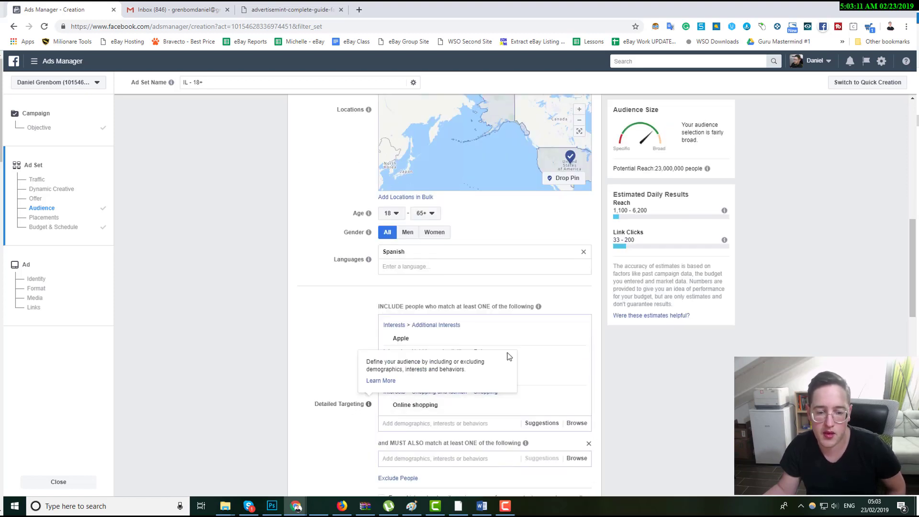
pyautogui.click(578, 341)
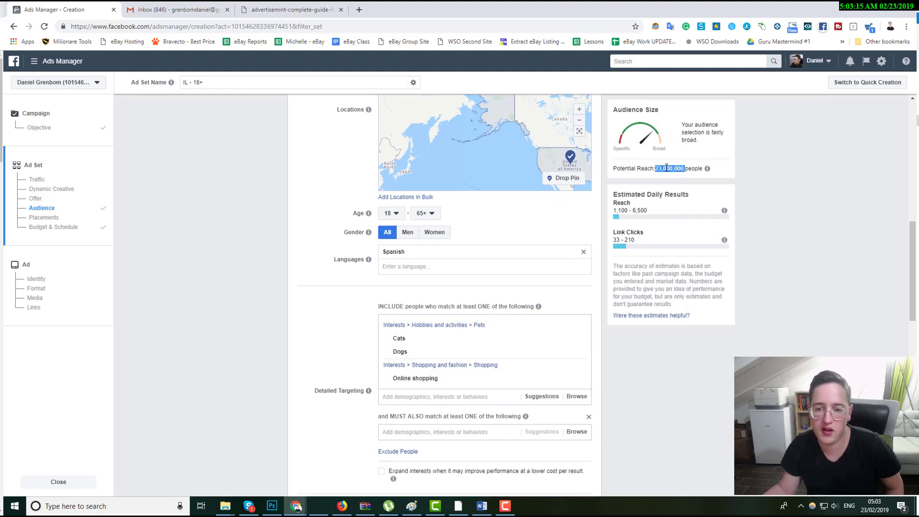
pyautogui.click(422, 400)
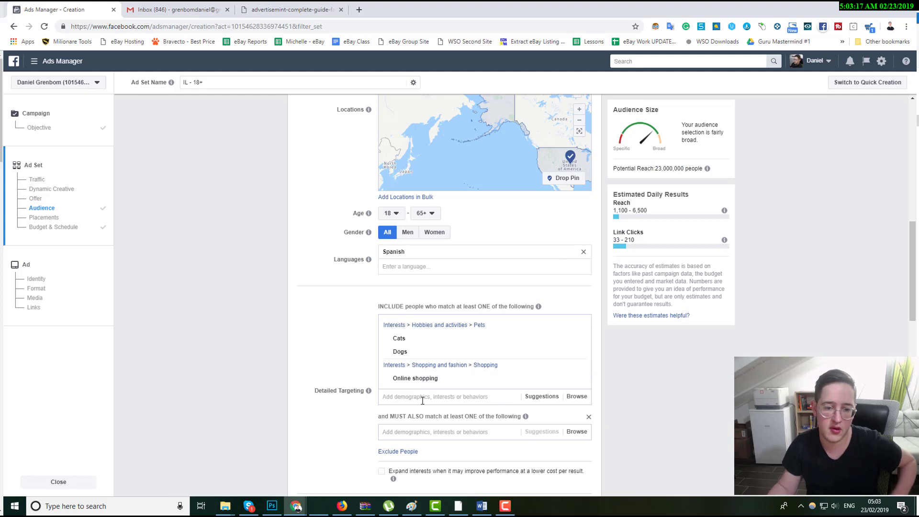
pyautogui.write('Appl')
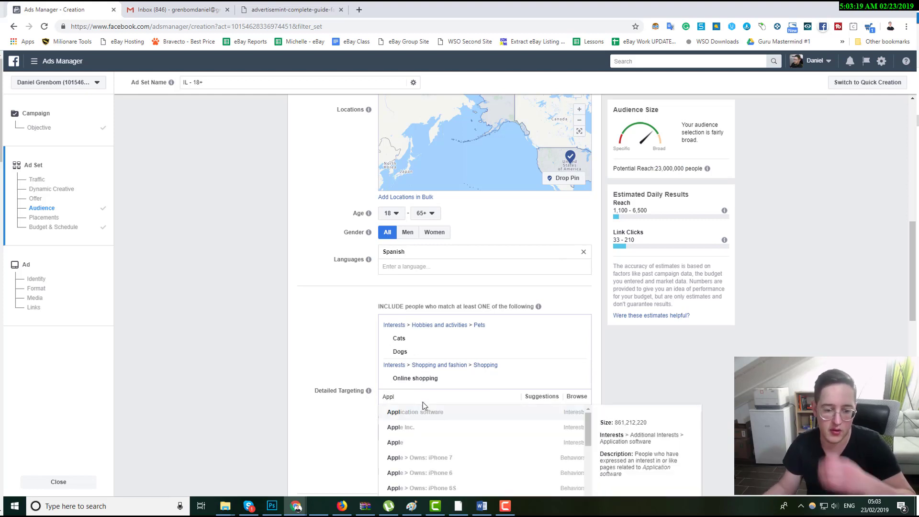
pyautogui.click(423, 431)
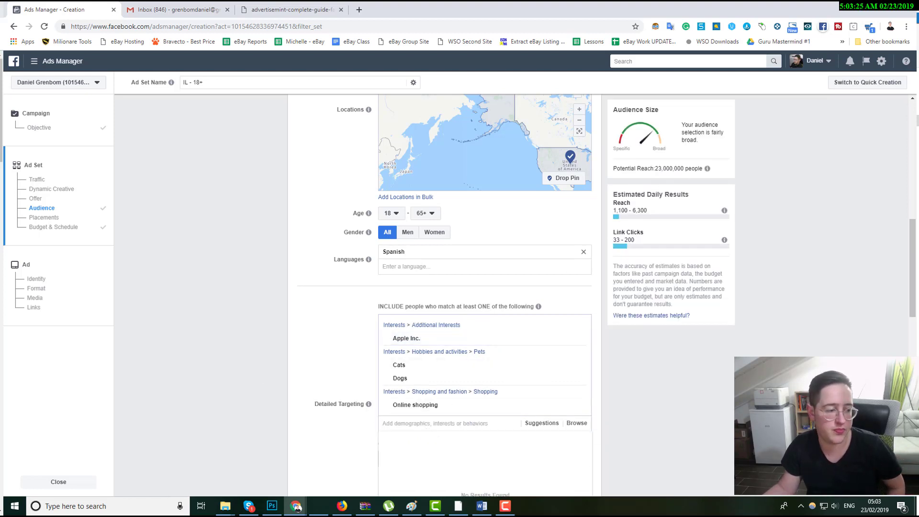
# Replace the Spanish language with English (All).
pyautogui.click(584, 252)
pyautogui.click(421, 251)
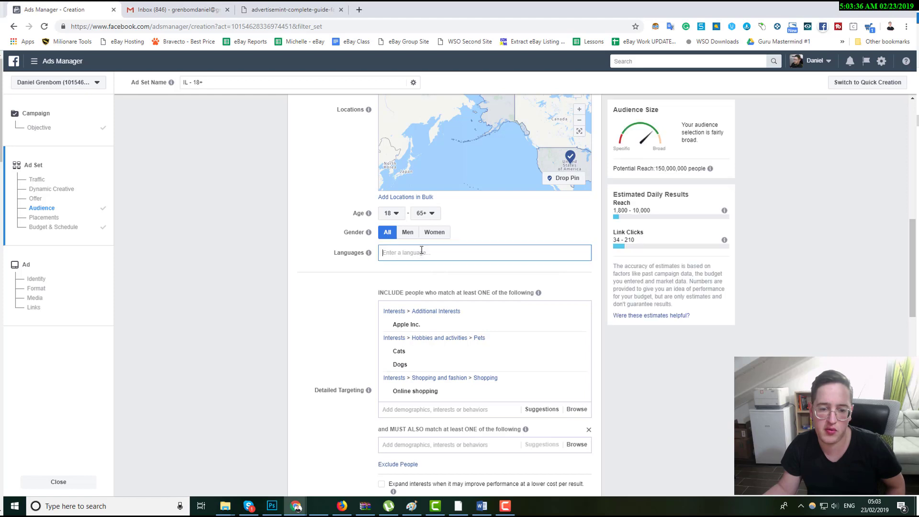
pyautogui.write('eng')
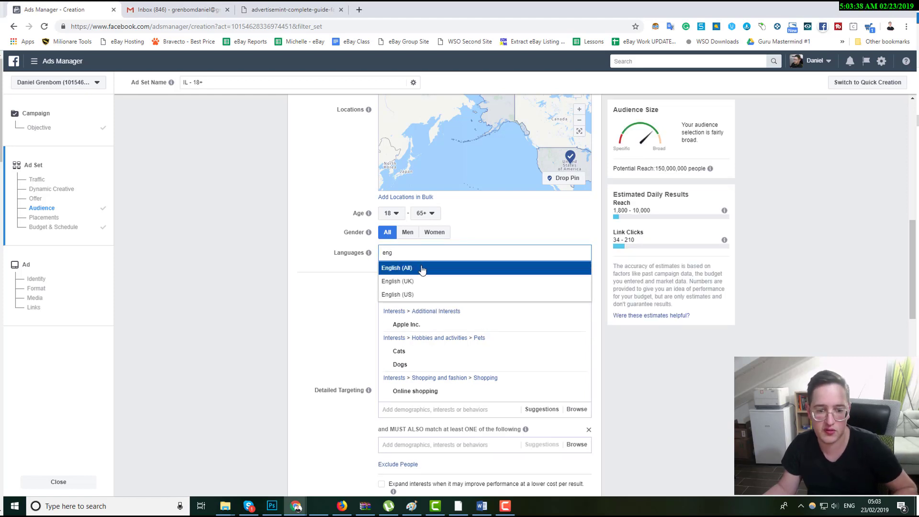
pyautogui.click(422, 269)
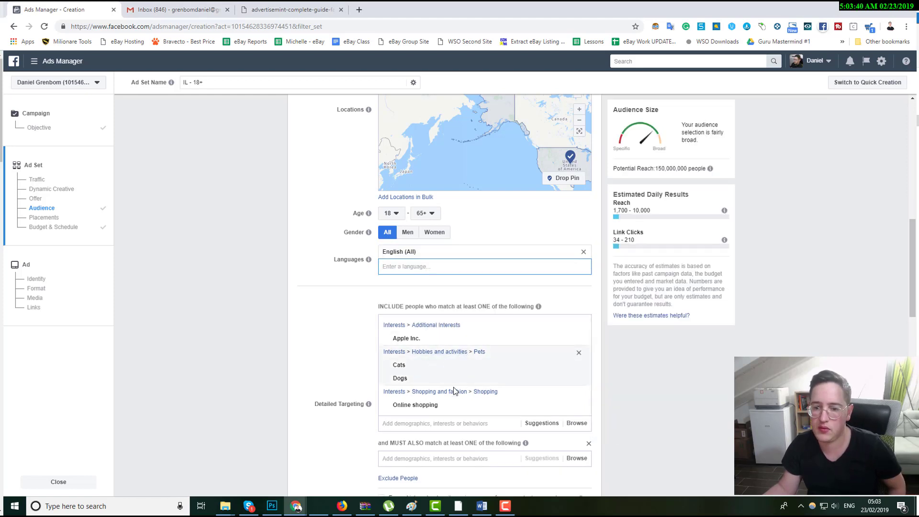
# Remove Apple Inc. from the included interests and check the potential reach.
pyautogui.moveTo(564, 344)
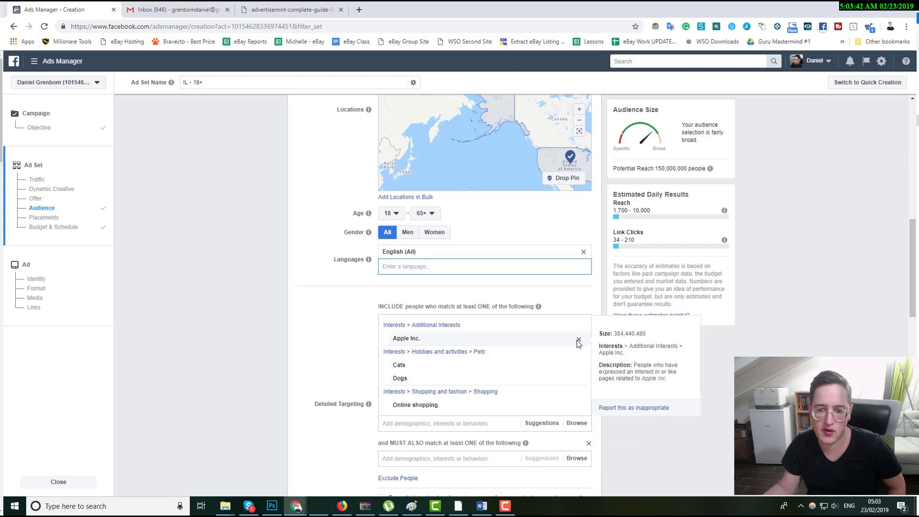
pyautogui.tripleClick(675, 167)
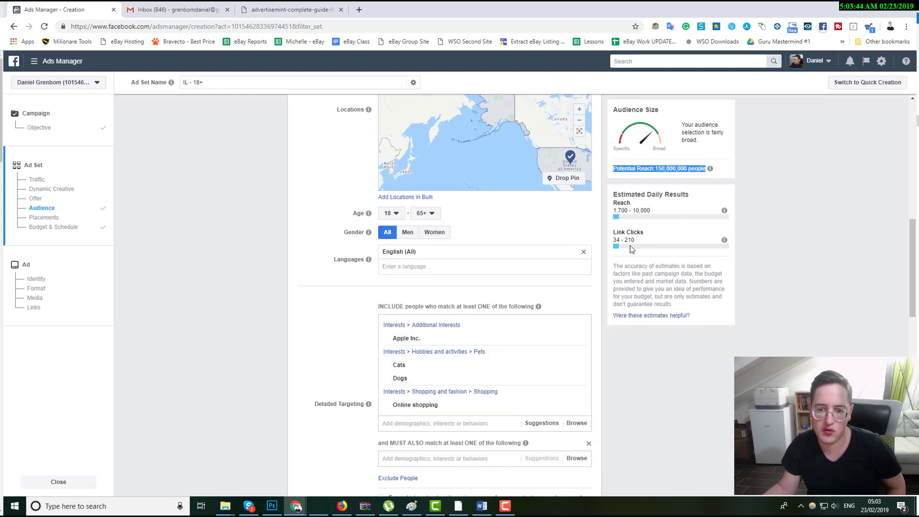
pyautogui.moveTo(580, 332)
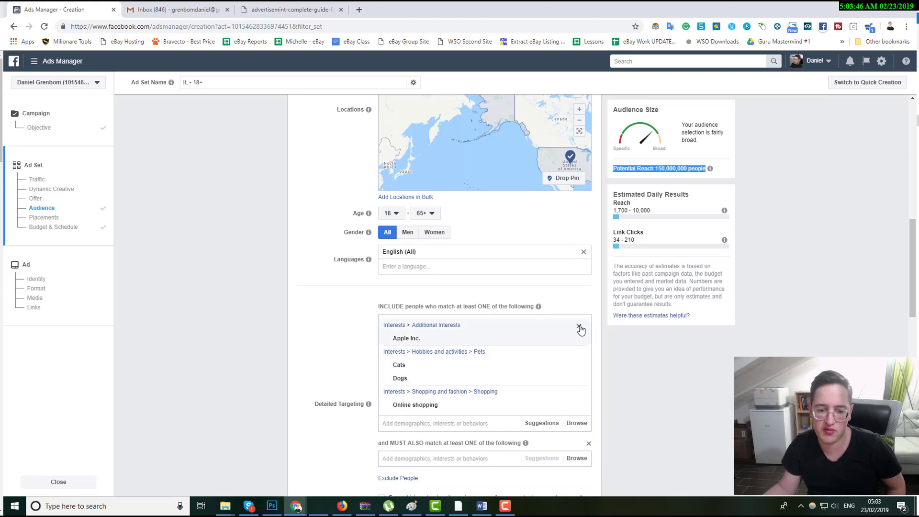
pyautogui.click(579, 327)
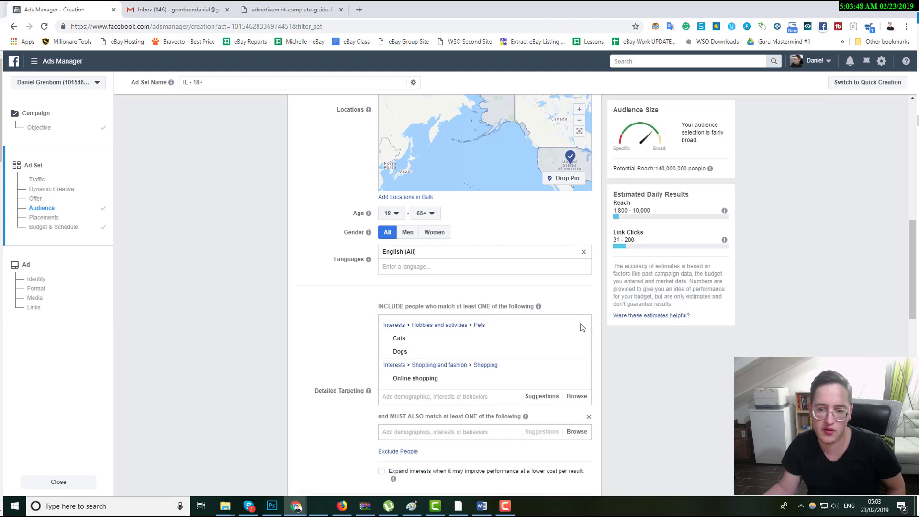
pyautogui.doubleClick(663, 168)
pyautogui.click(663, 169)
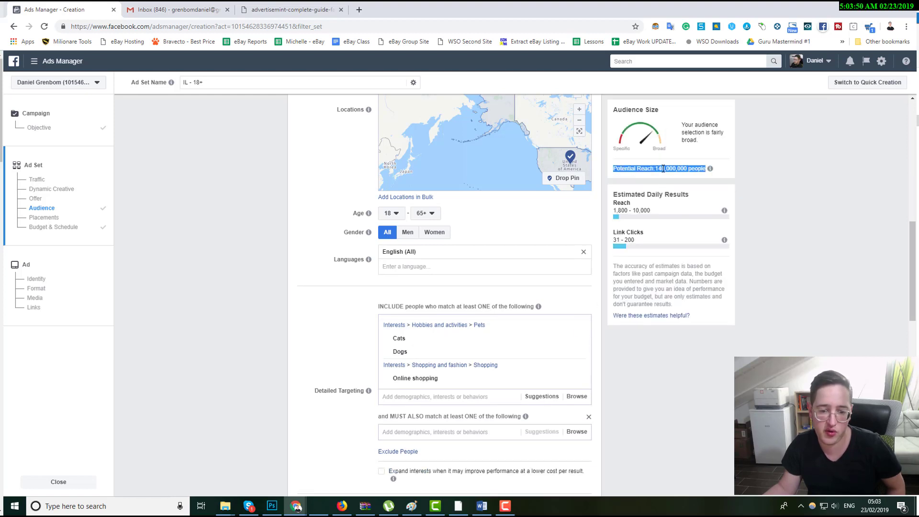
pyautogui.doubleClick(662, 169)
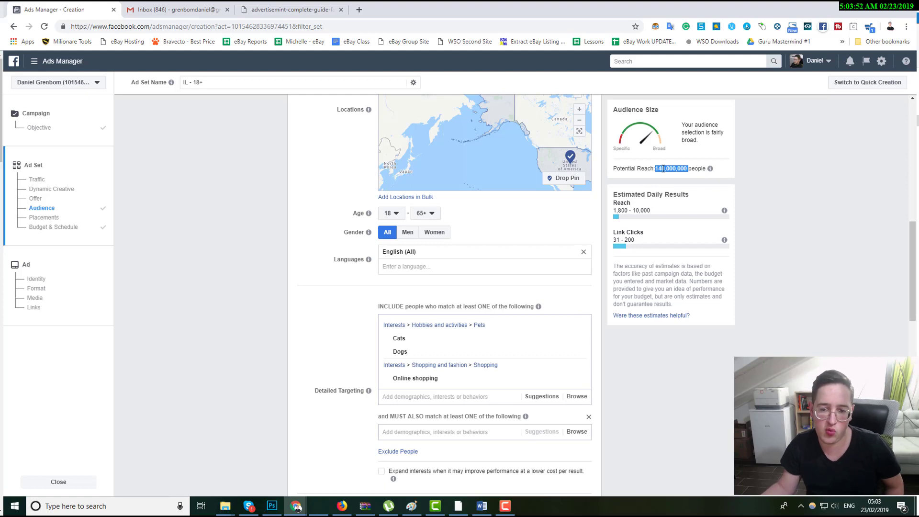
pyautogui.click(663, 168)
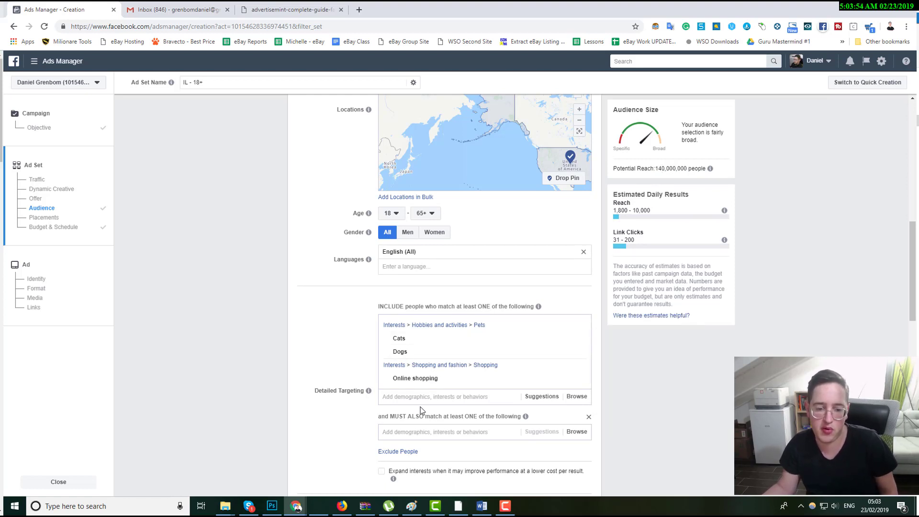
# Remove Cats and Dogs from the included detailed targeting interests.
pyautogui.moveTo(574, 347)
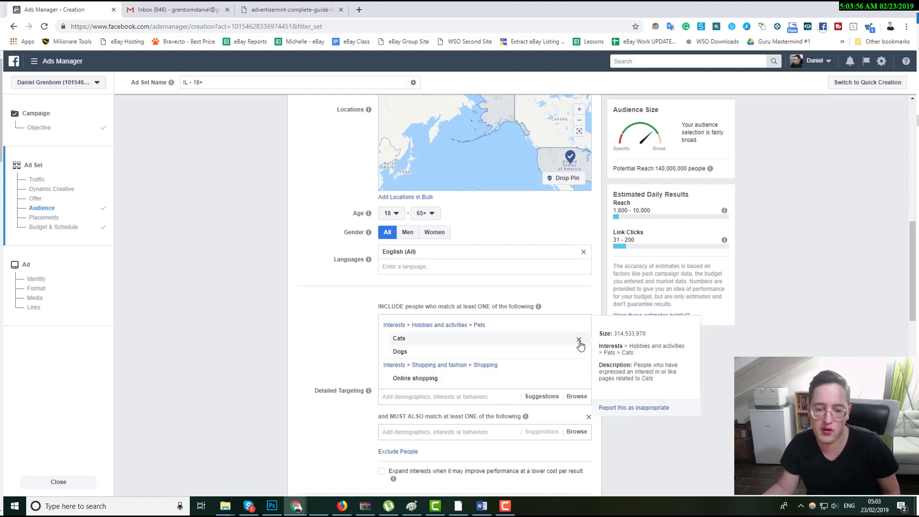
pyautogui.click(579, 340)
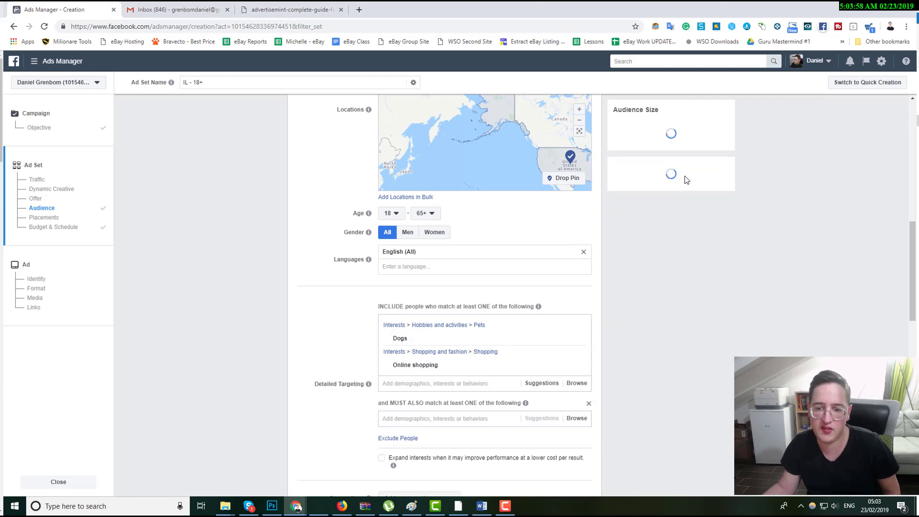
pyautogui.moveTo(579, 340)
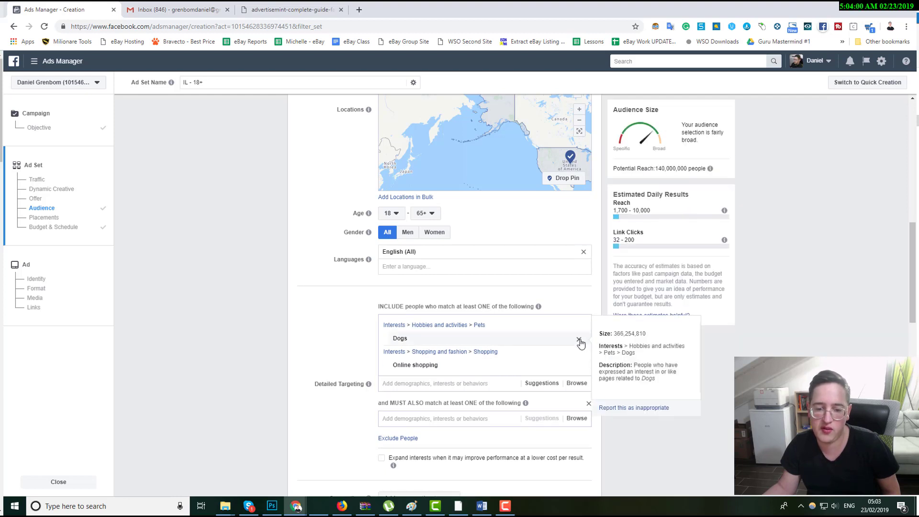
pyautogui.click(579, 340)
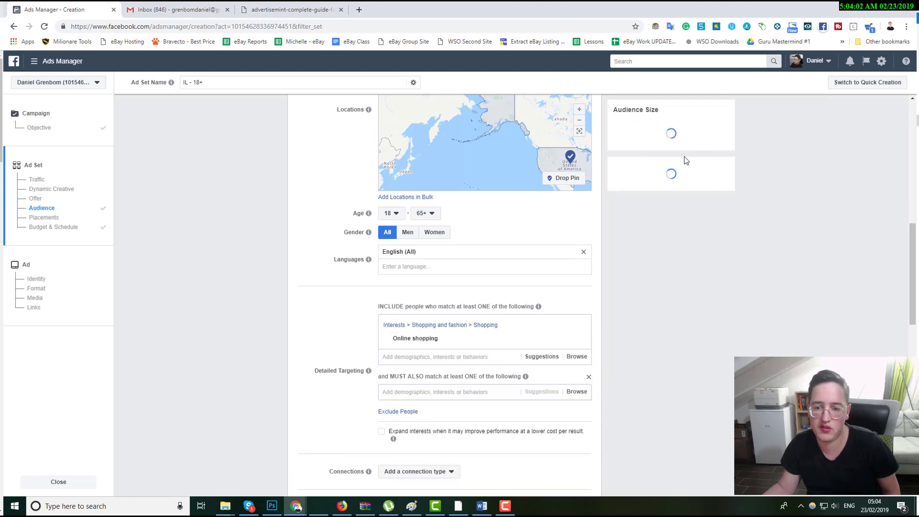
pyautogui.doubleClick(662, 168)
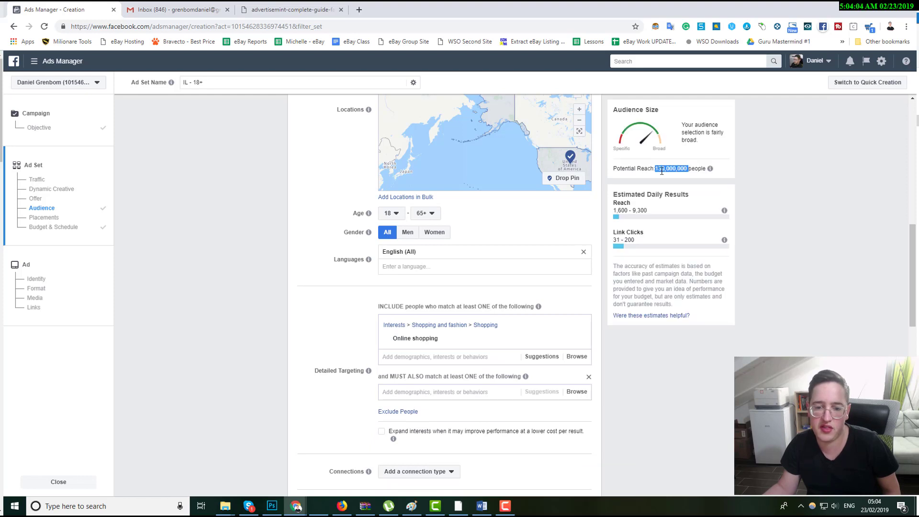
# Set the maximum age to 59 and the gender to Women.
pyautogui.click(392, 358)
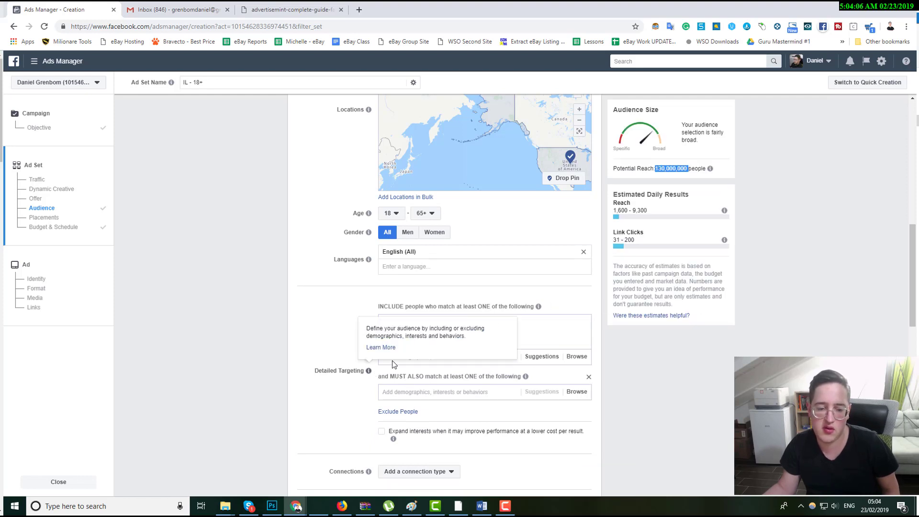
pyautogui.click(413, 353)
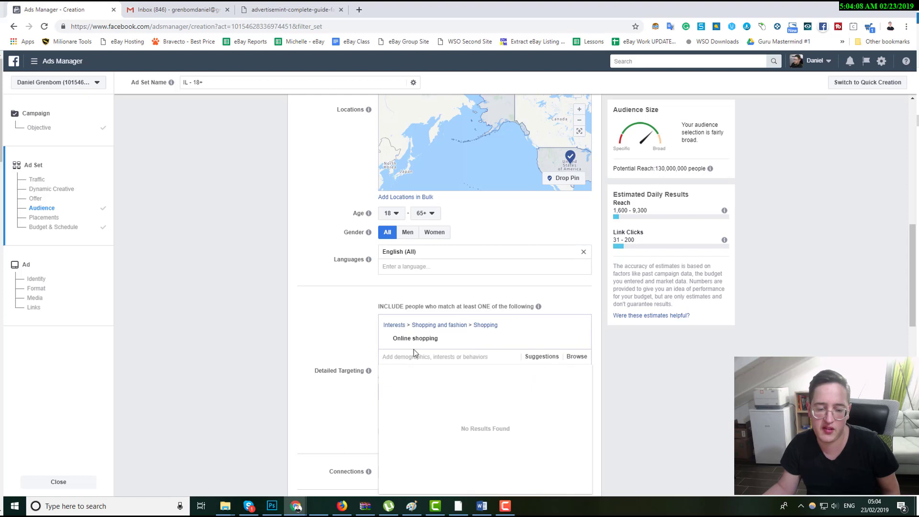
pyautogui.click(324, 323)
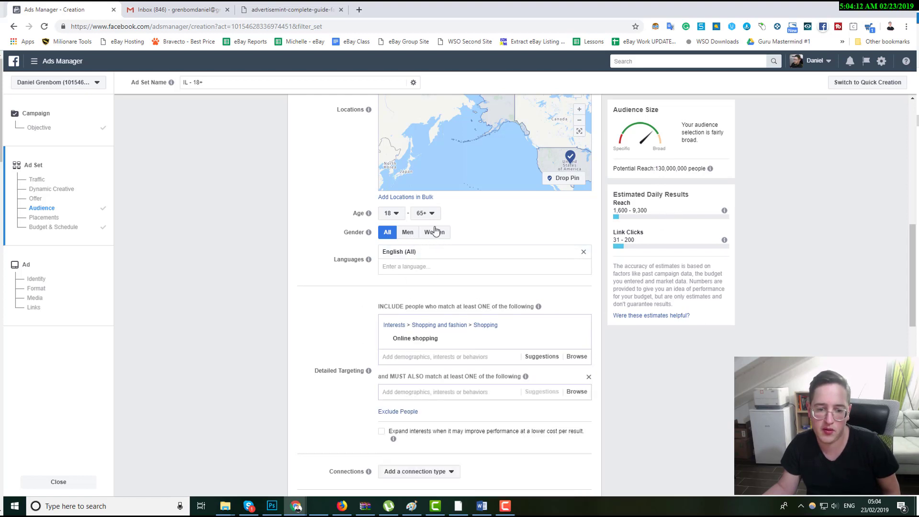
pyautogui.click(425, 214)
pyautogui.click(429, 276)
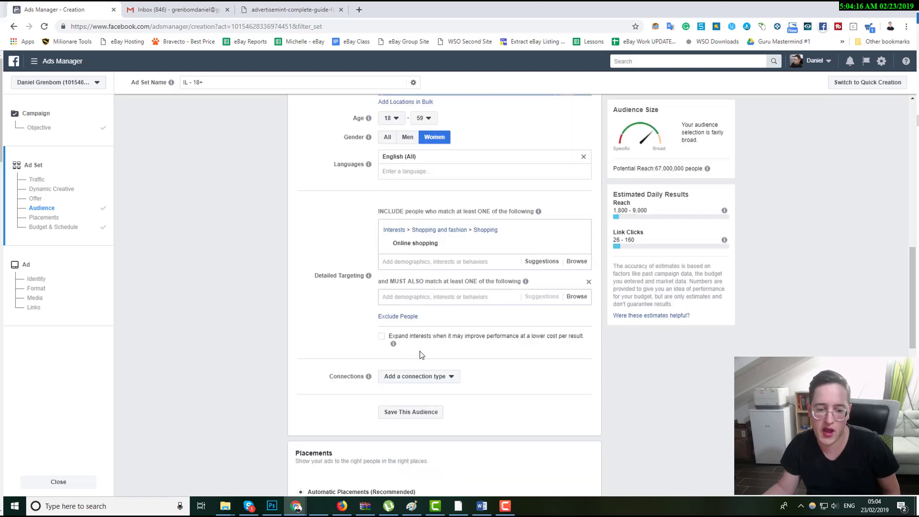
# Add Apple Inc. as a narrowing condition the audience must also match.
pyautogui.scroll(-2, 445, 373)
pyautogui.click(443, 303)
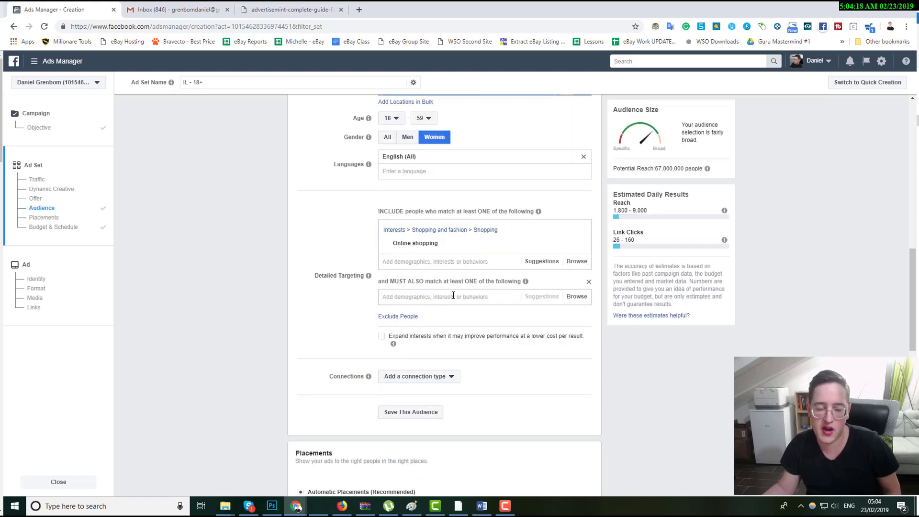
pyautogui.write('apple')
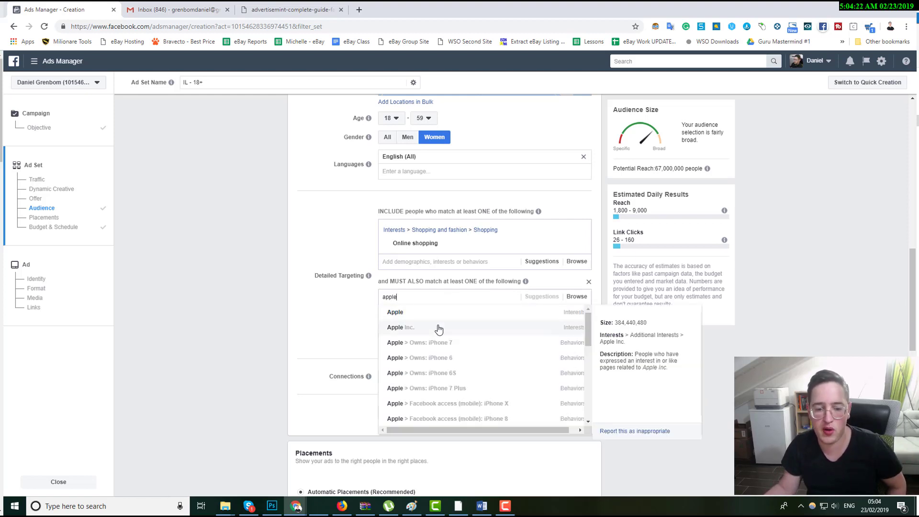
pyautogui.click(438, 328)
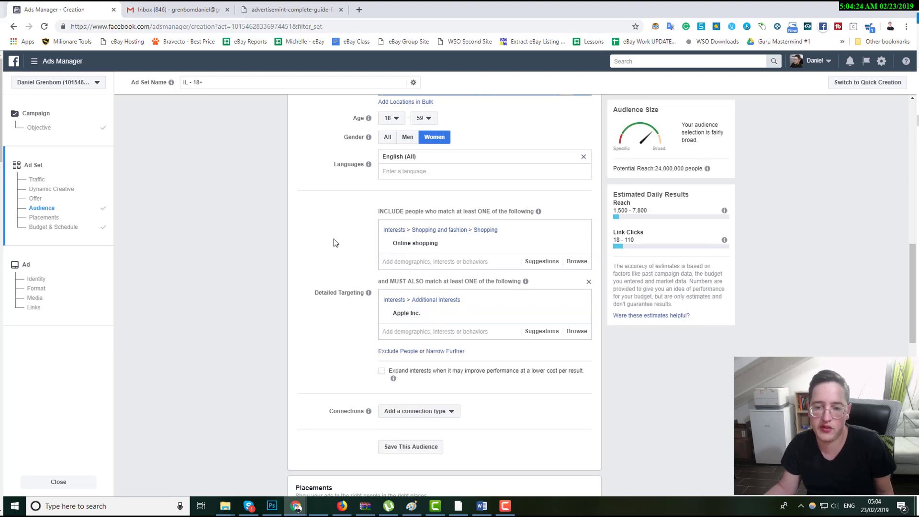
# Review the potential reach figure and the Automatic Placements option.
pyautogui.tripleClick(673, 167)
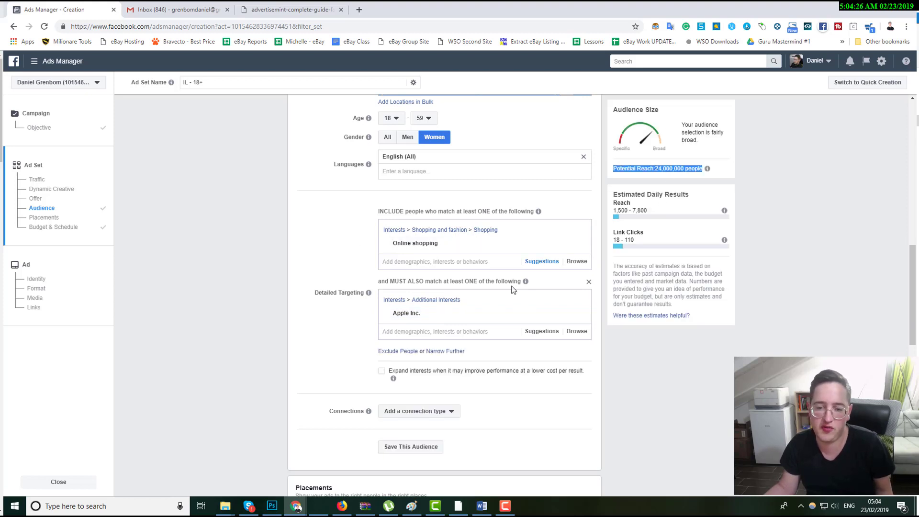
pyautogui.scroll(-2, 426, 318)
pyautogui.scroll(-2, 413, 325)
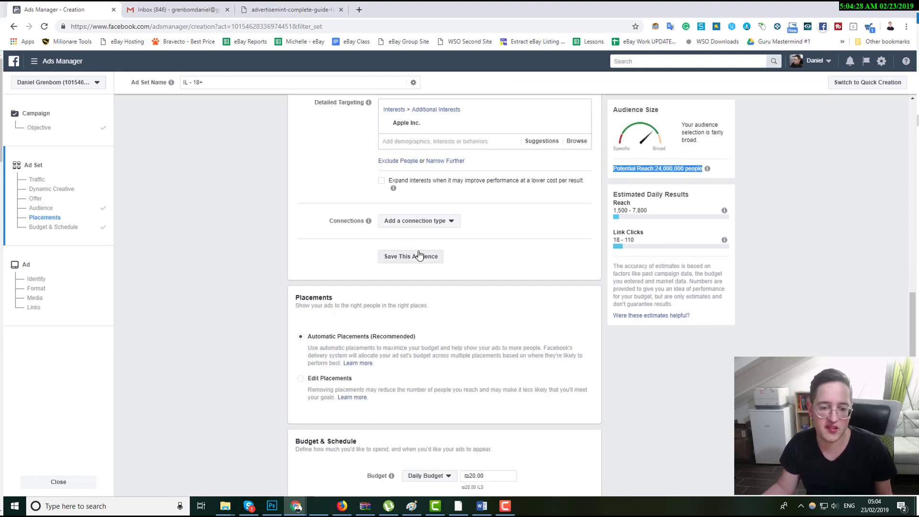
pyautogui.scroll(-3, 410, 264)
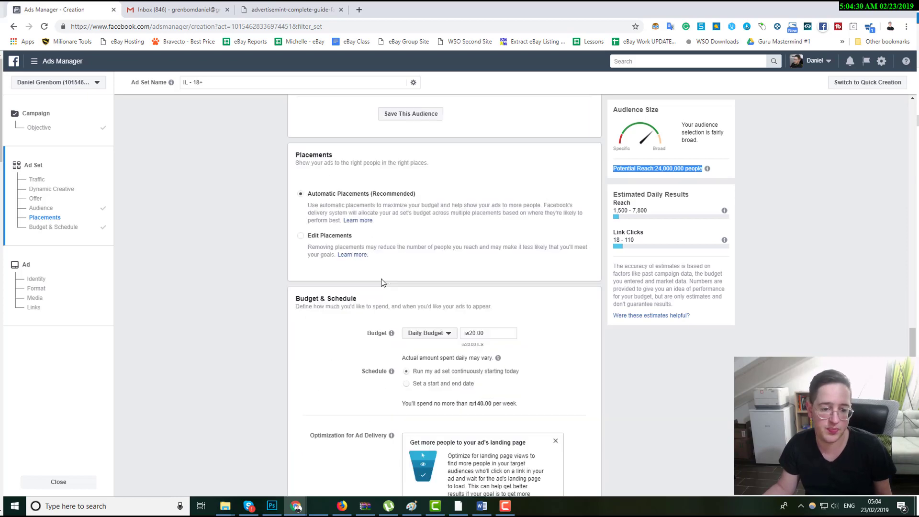
pyautogui.doubleClick(319, 154)
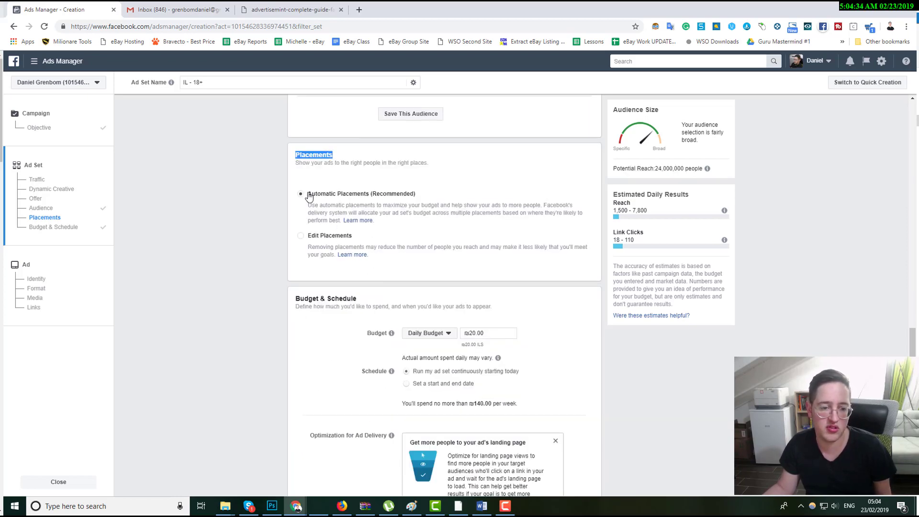
pyautogui.moveTo(300, 196); pyautogui.dragTo(437, 200)
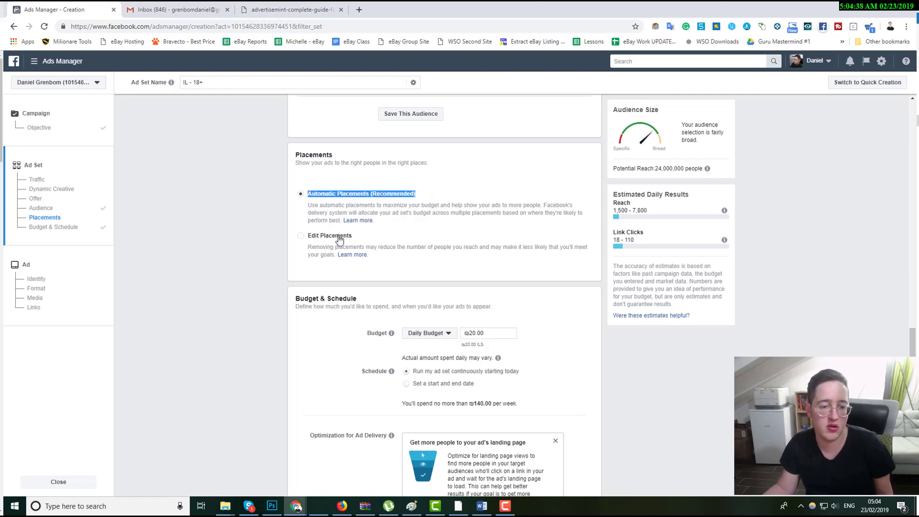
pyautogui.click(432, 199)
pyautogui.moveTo(431, 199); pyautogui.dragTo(309, 197)
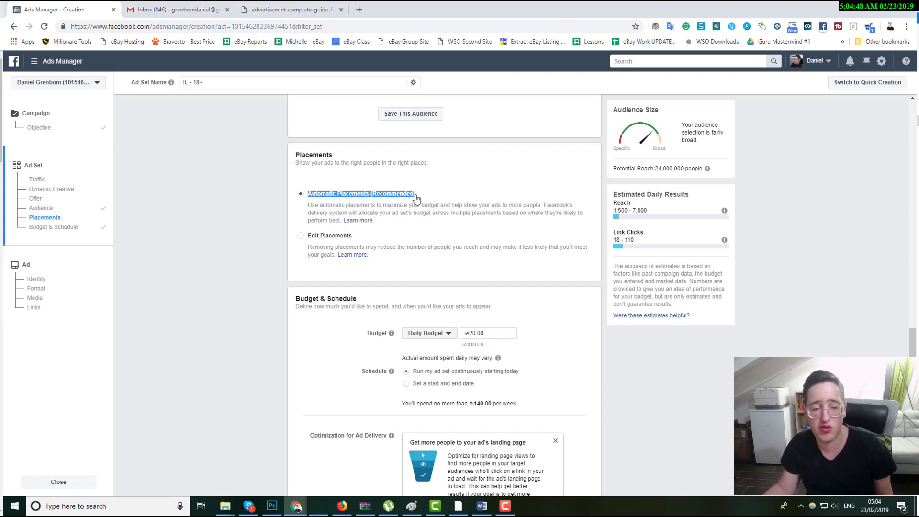
# Switch to Edit Placements and uncheck every placement except Facebook Feeds.
pyautogui.click(337, 237)
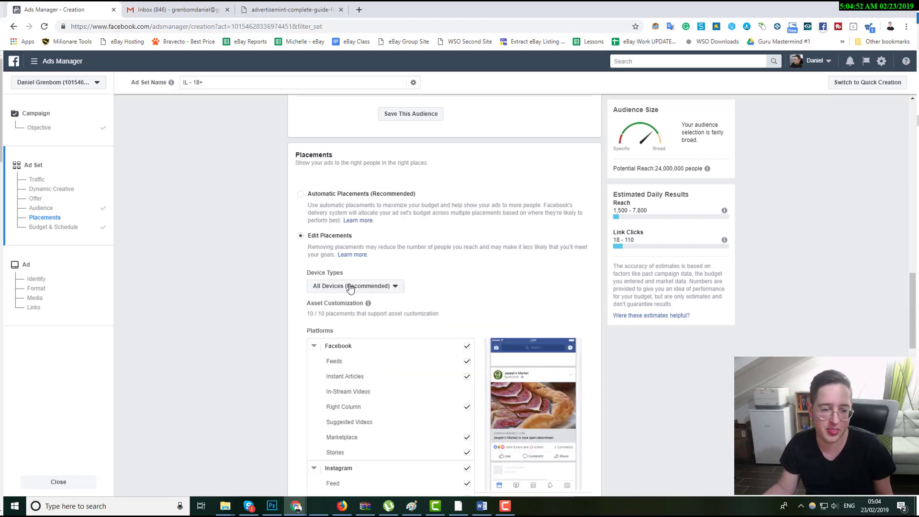
pyautogui.scroll(-3, 349, 287)
pyautogui.click(467, 234)
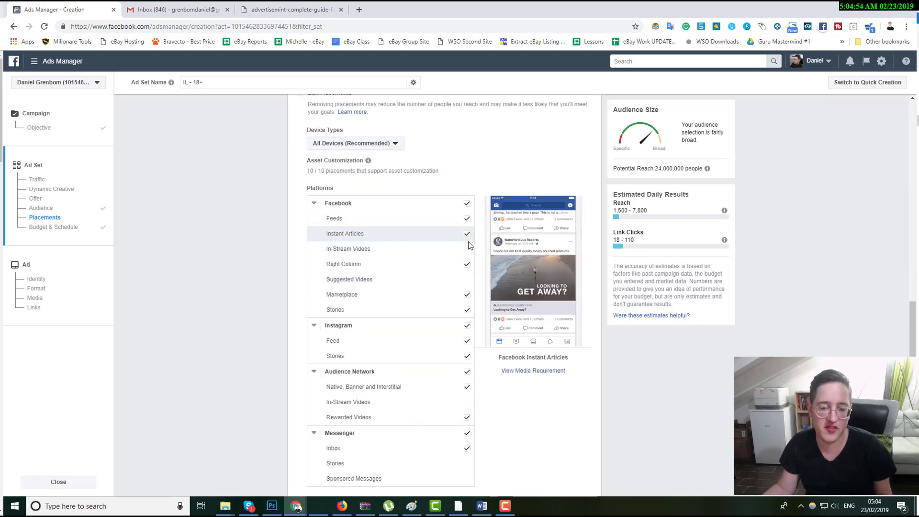
pyautogui.click(466, 271)
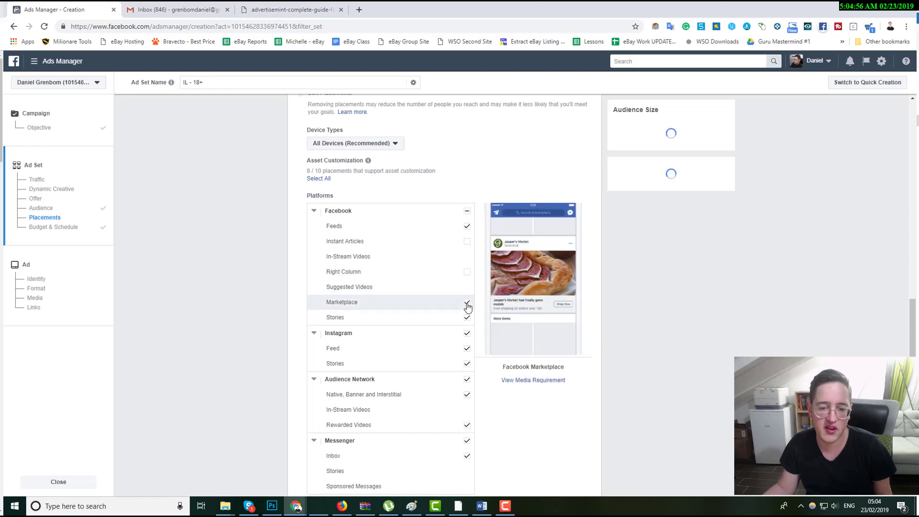
pyautogui.click(467, 302)
pyautogui.click(466, 317)
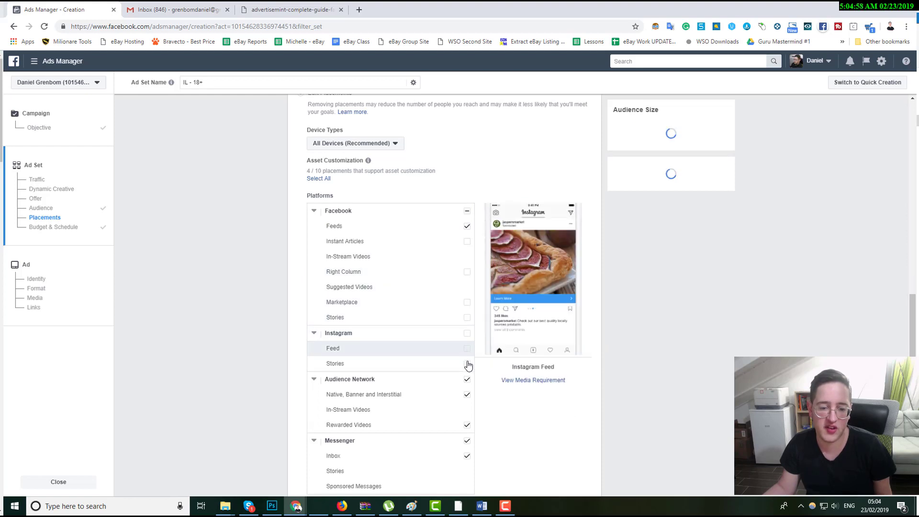
pyautogui.click(467, 363)
pyautogui.click(466, 348)
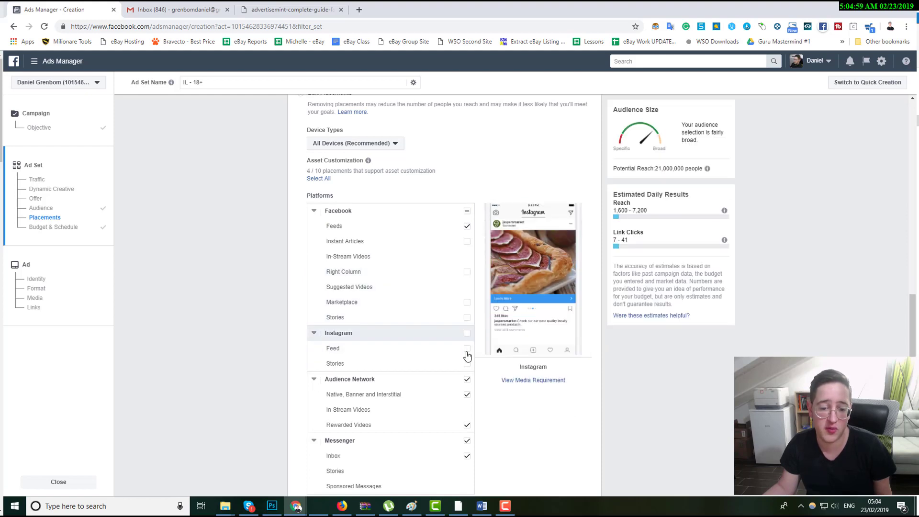
pyautogui.click(466, 379)
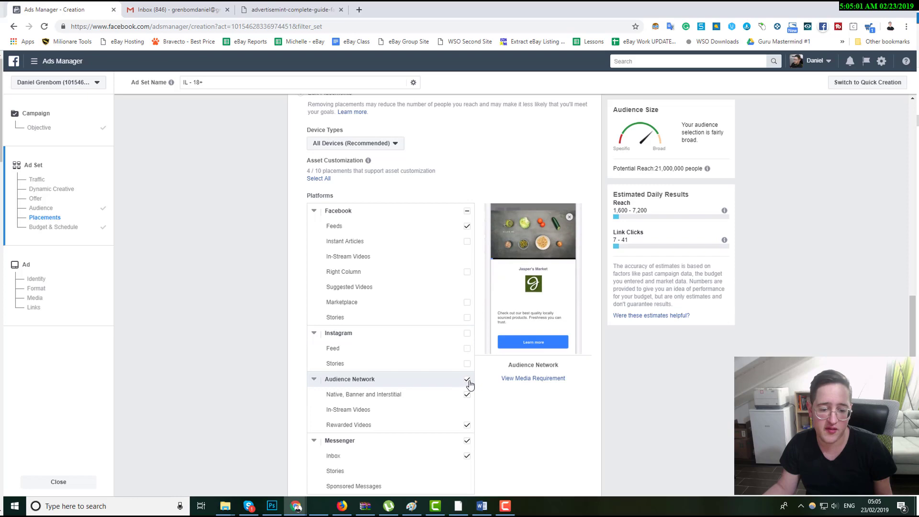
pyautogui.click(467, 439)
# Review the Instagram placements in the platform list.
pyautogui.scroll(-4, 466, 428)
pyautogui.scroll(5, 472, 382)
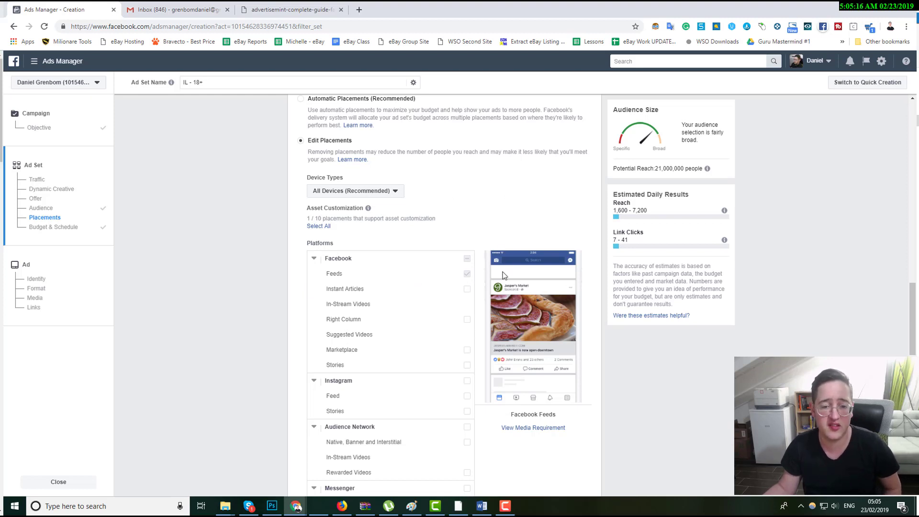
pyautogui.scroll(-2, 421, 316)
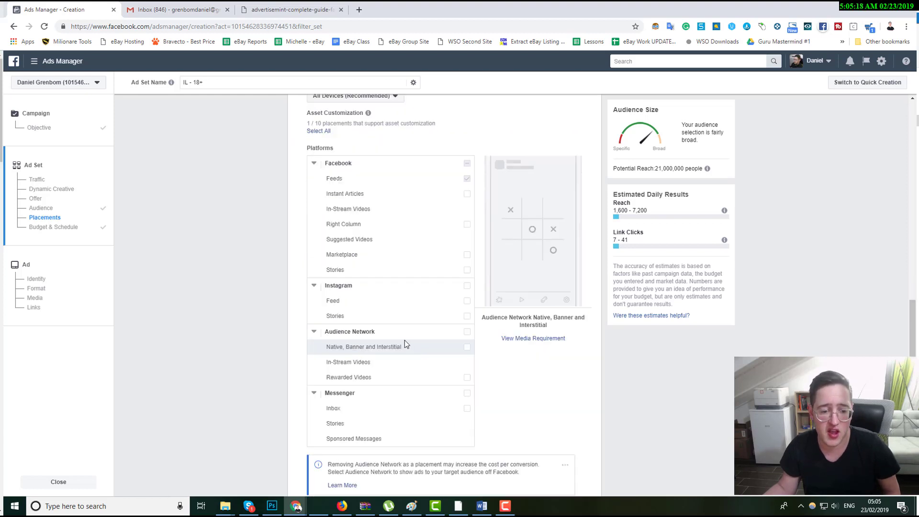
pyautogui.moveTo(352, 285); pyautogui.dragTo(324, 286)
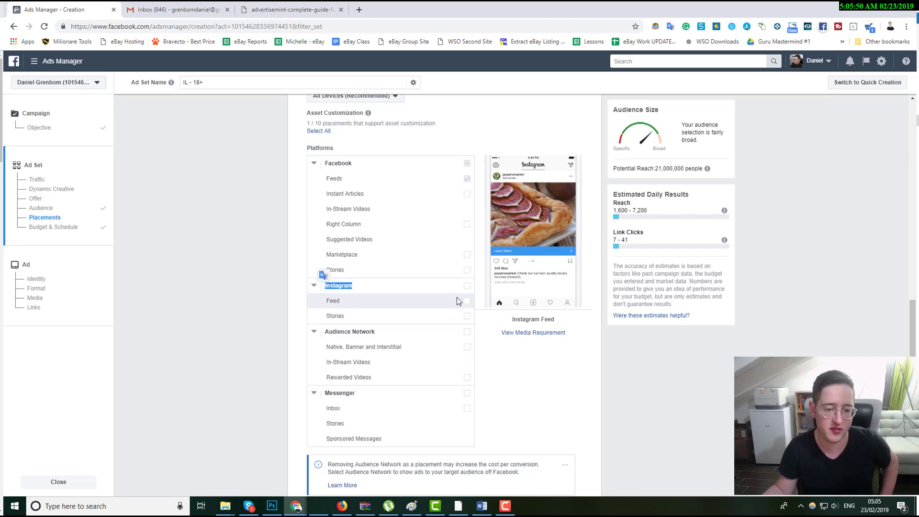
pyautogui.scroll(-3, 431, 330)
pyautogui.scroll(4, 342, 323)
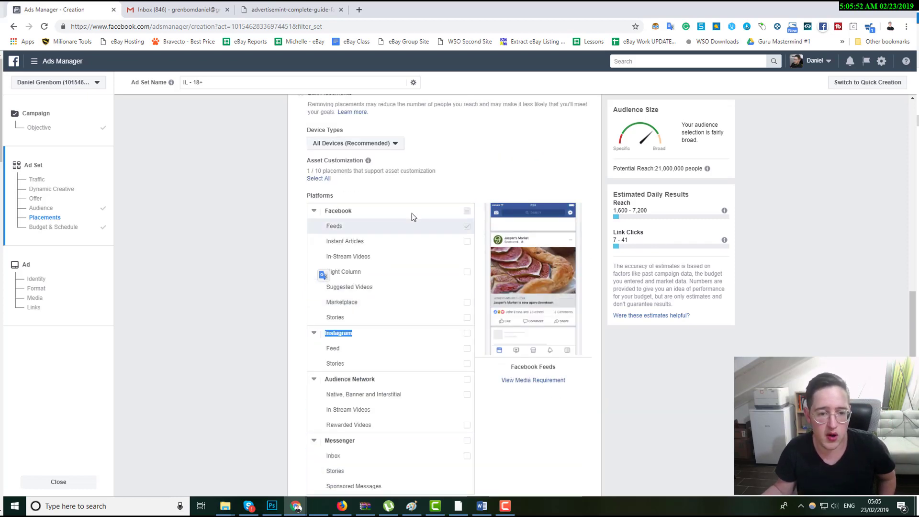
# Examine the estimated daily reach and link clicks for the selected placement.
pyautogui.doubleClick(662, 169)
pyautogui.tripleClick(639, 210)
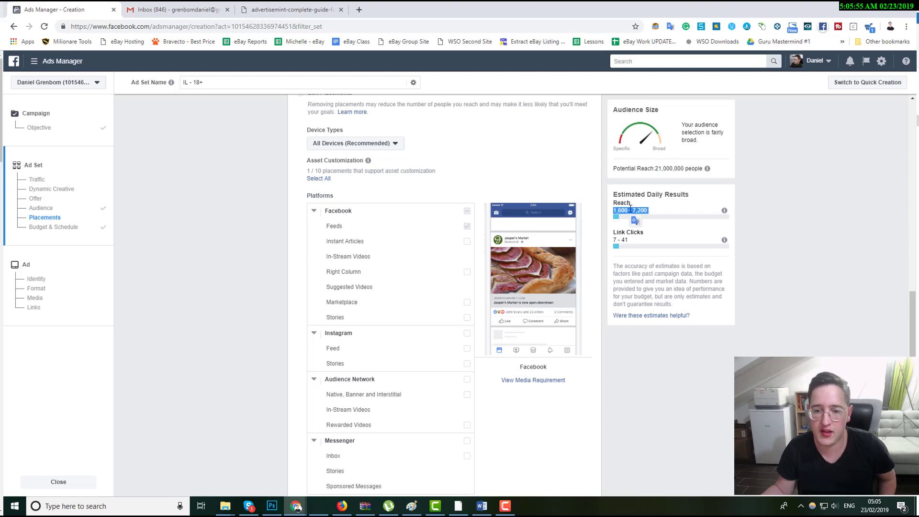
pyautogui.tripleClick(621, 234)
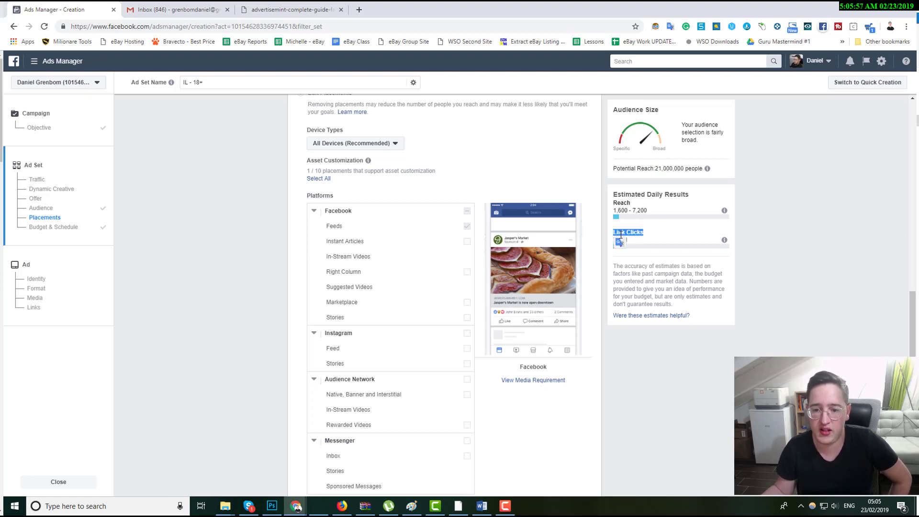
pyautogui.click(649, 239)
pyautogui.tripleClick(625, 239)
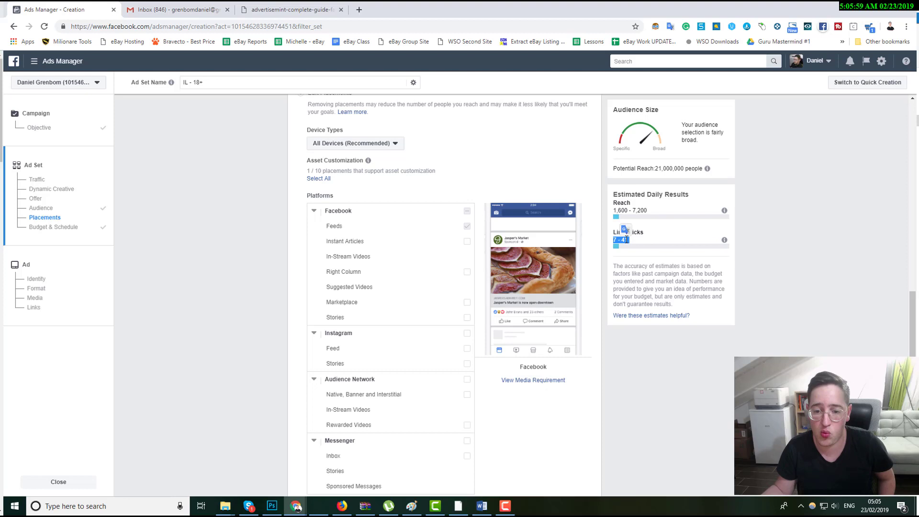
pyautogui.tripleClick(638, 211)
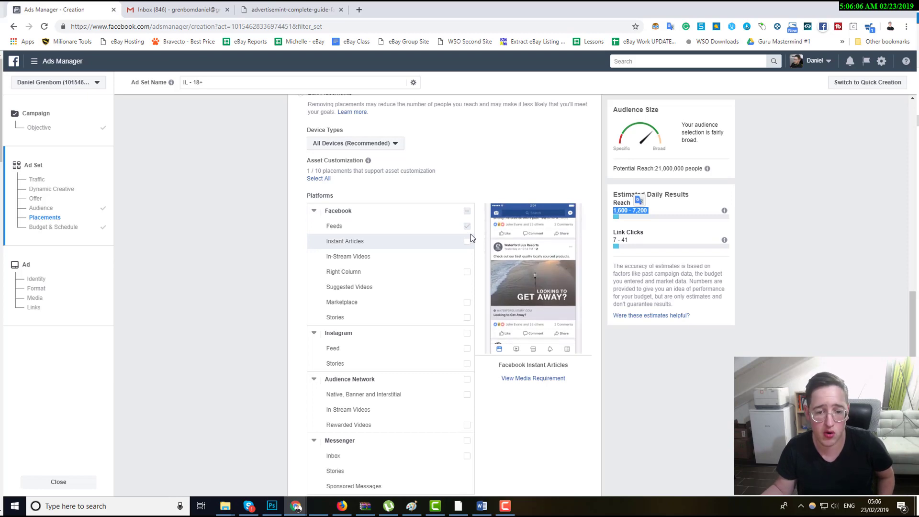
# Review the platform placements, including the In-Stream Videos option, and the sections below them.
pyautogui.scroll(-9, 481, 267)
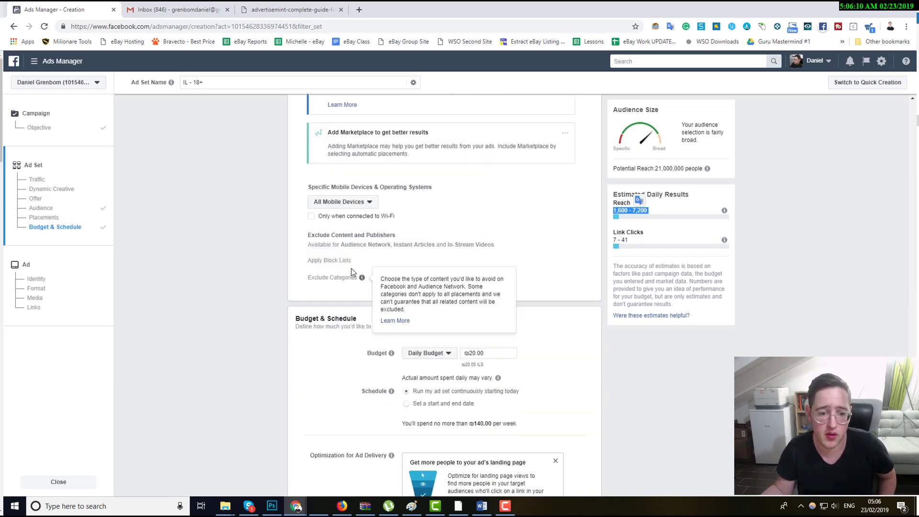
pyautogui.scroll(10, 354, 272)
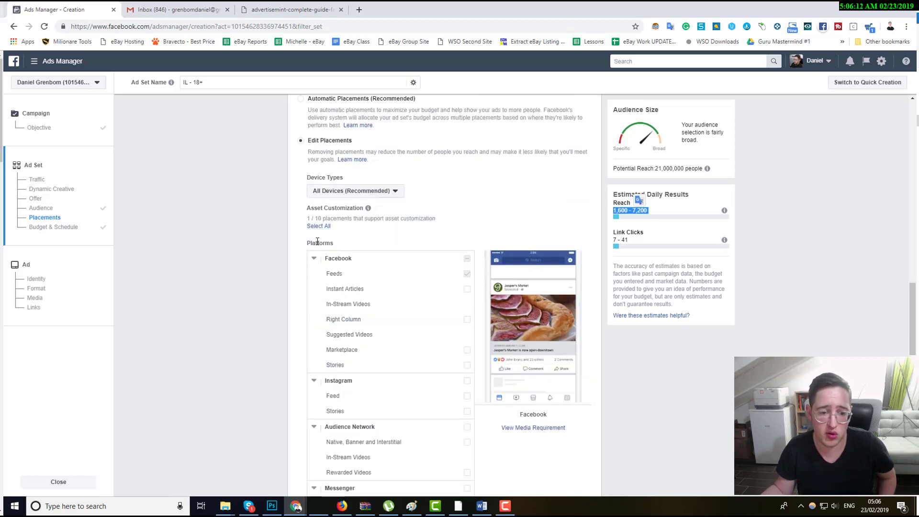
pyautogui.doubleClick(317, 243)
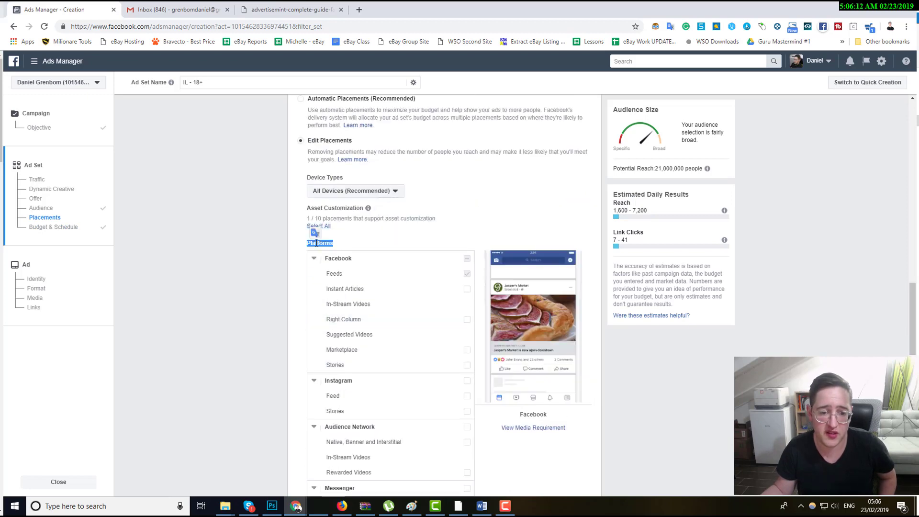
pyautogui.click(436, 234)
pyautogui.scroll(-3, 413, 274)
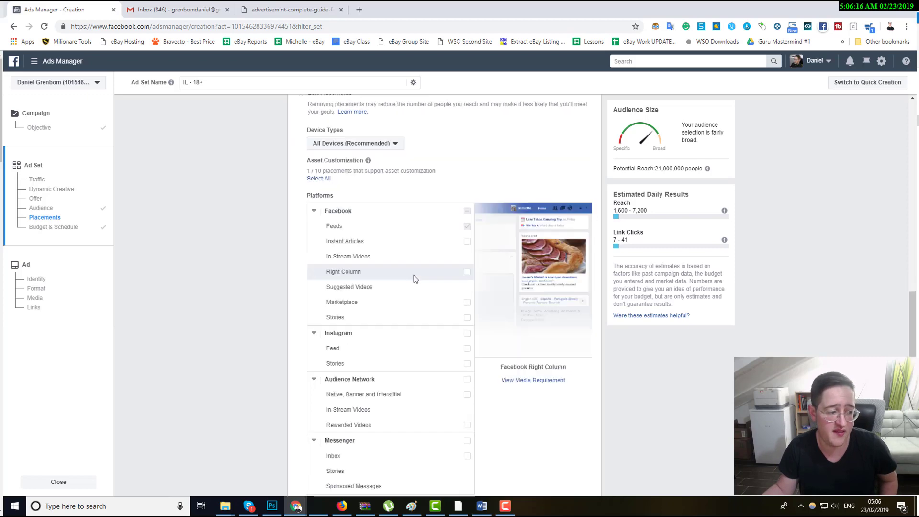
pyautogui.scroll(2, 412, 284)
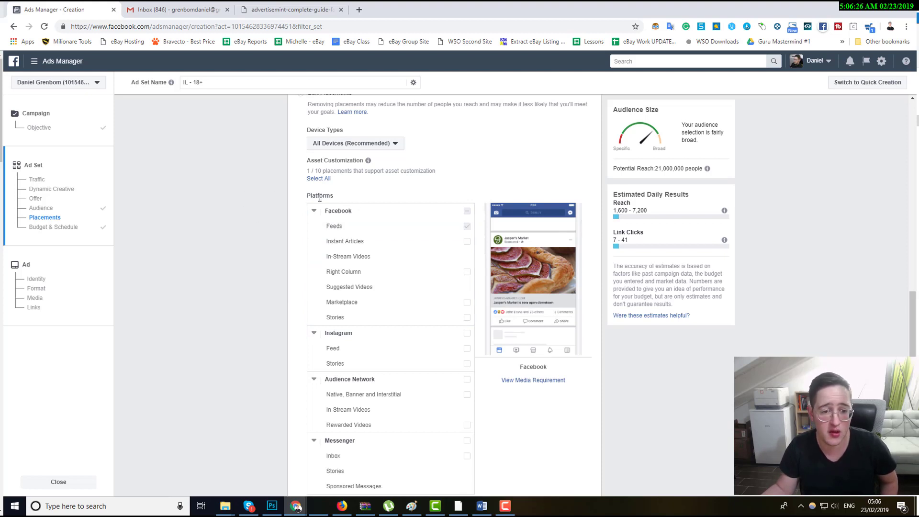
pyautogui.doubleClick(320, 198)
pyautogui.click(306, 197)
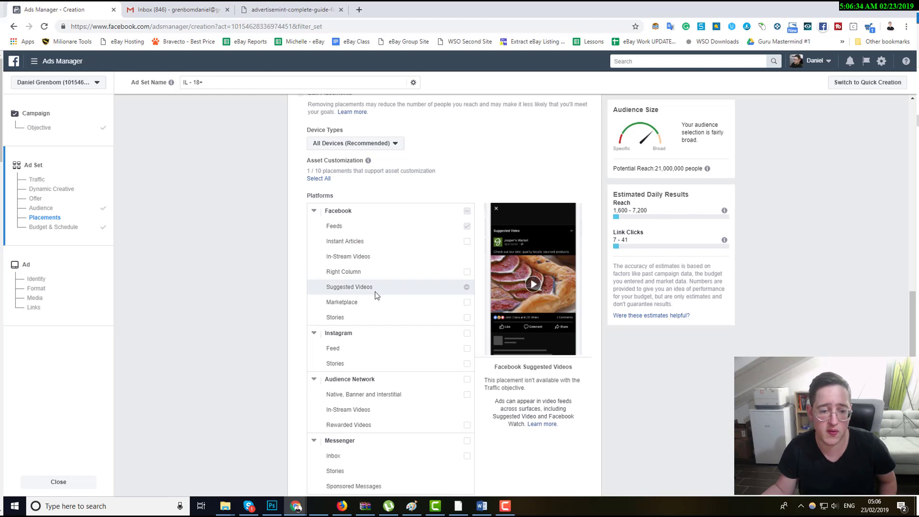
pyautogui.tripleClick(359, 256)
pyautogui.scroll(-5, 269, 304)
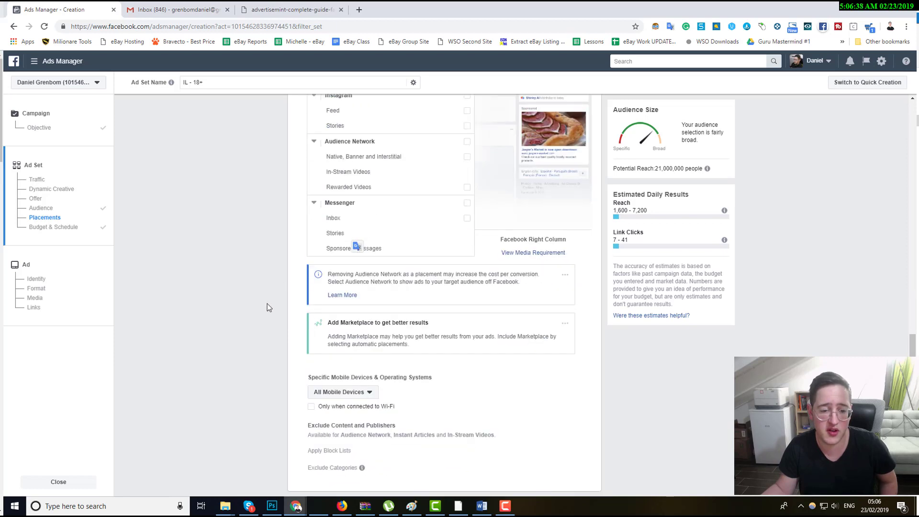
pyautogui.scroll(-3, 273, 304)
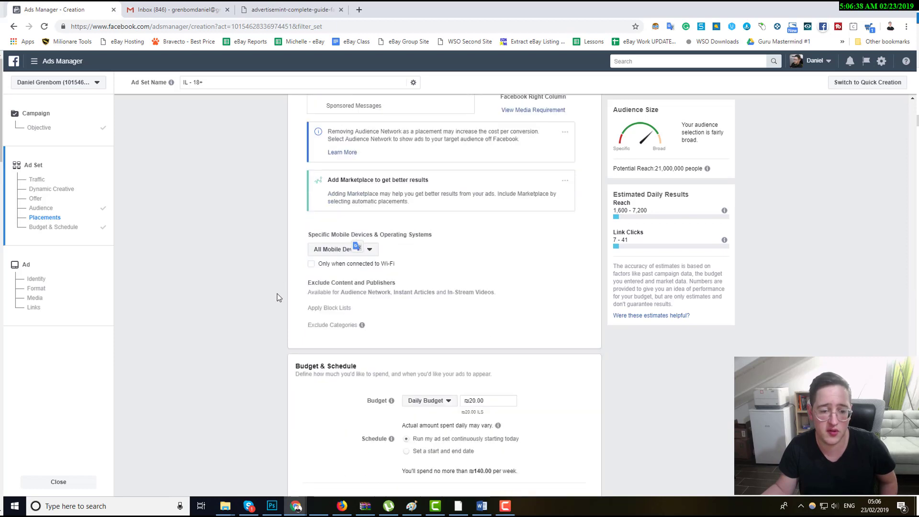
# Open the specific mobile devices options and close them without changing the selection.
pyautogui.click(327, 250)
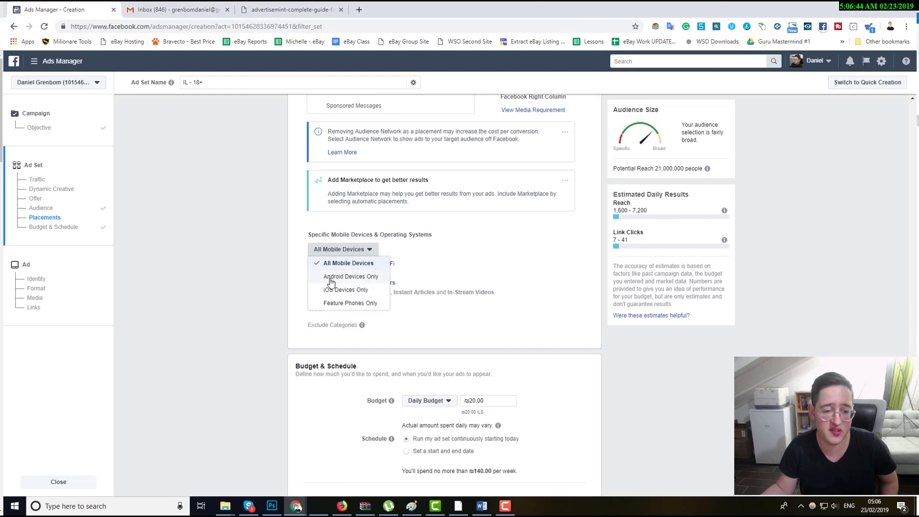
pyautogui.click(261, 287)
pyautogui.scroll(-2, 317, 289)
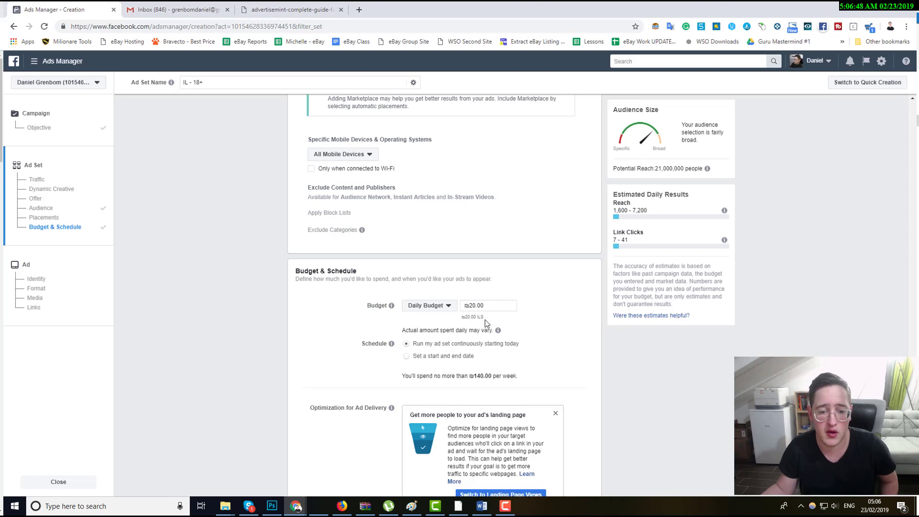
# Switch the budget to Lifetime Budget and back to Daily Budget, then set the daily budget to 20.
pyautogui.click(446, 306)
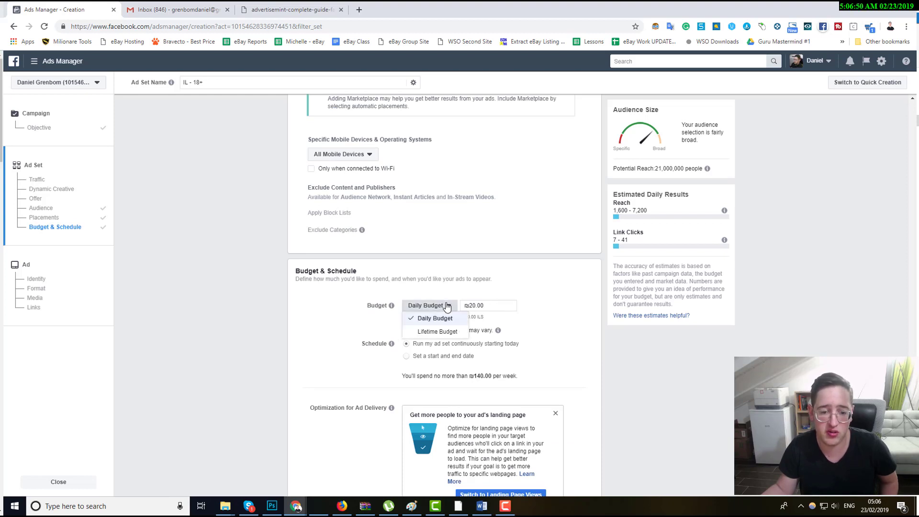
pyautogui.click(433, 330)
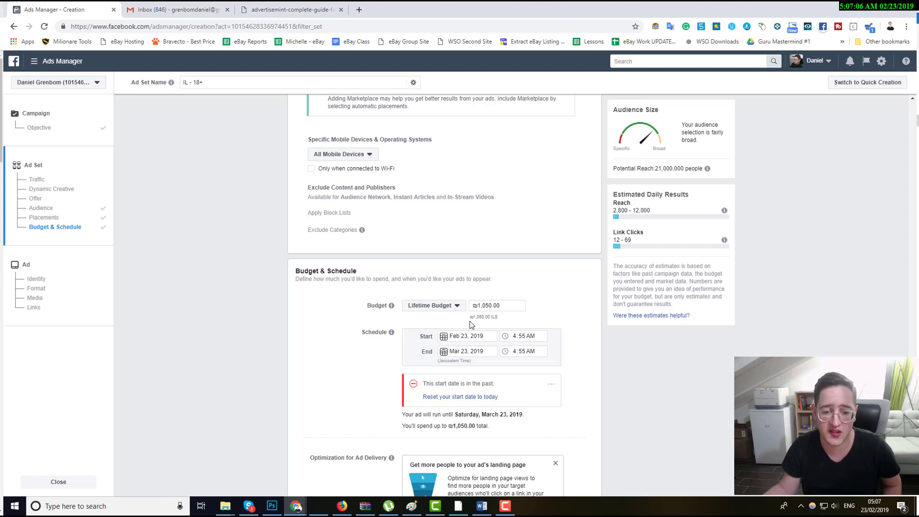
pyautogui.click(430, 306)
pyautogui.click(447, 315)
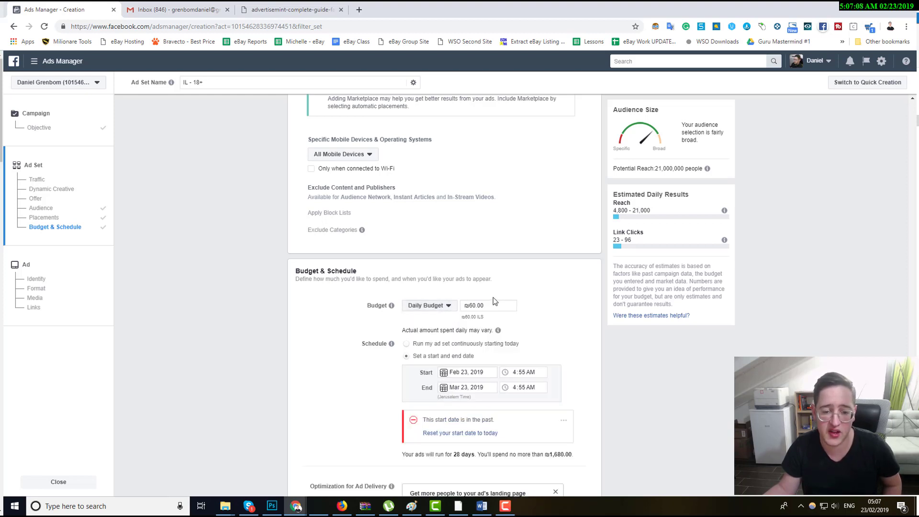
pyautogui.moveTo(487, 305); pyautogui.dragTo(465, 307)
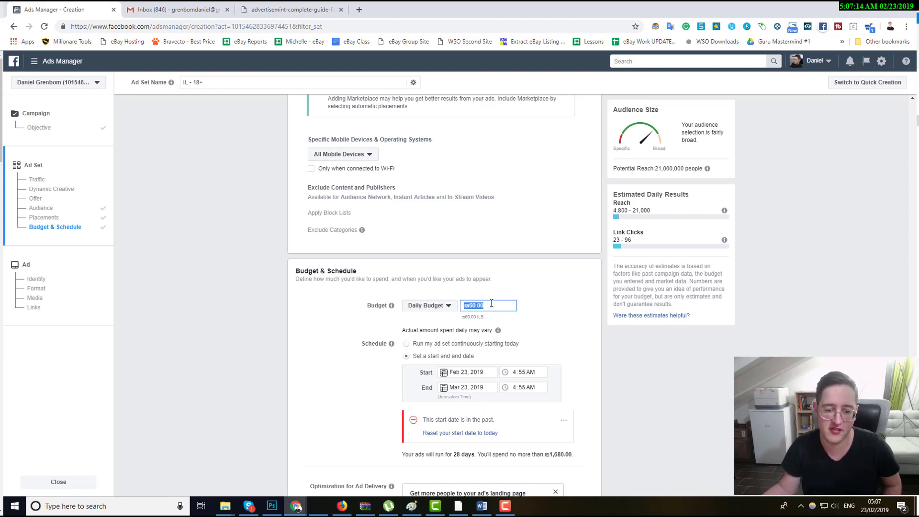
pyautogui.write('20')
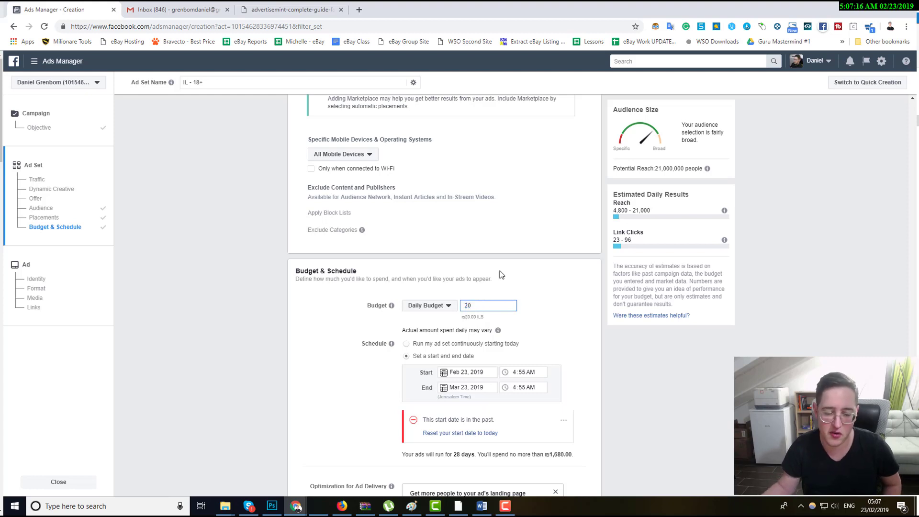
# Confirm the daily budget of 20 and review the updated audience size and estimated daily results.
pyautogui.click(485, 290)
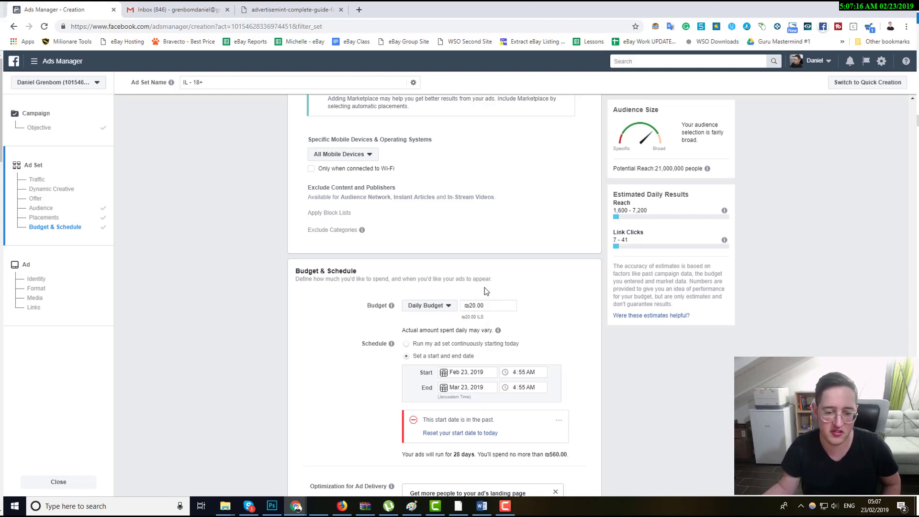
pyautogui.doubleClick(679, 168)
pyautogui.click(557, 202)
pyautogui.scroll(-6, 479, 305)
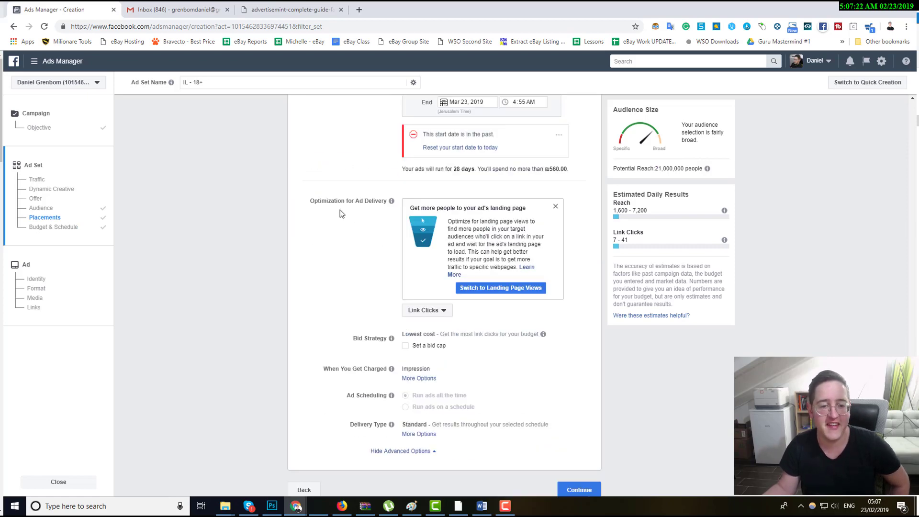
# Open the optimization for ad delivery choices and keep Link Clicks as the optimization goal.
pyautogui.tripleClick(353, 201)
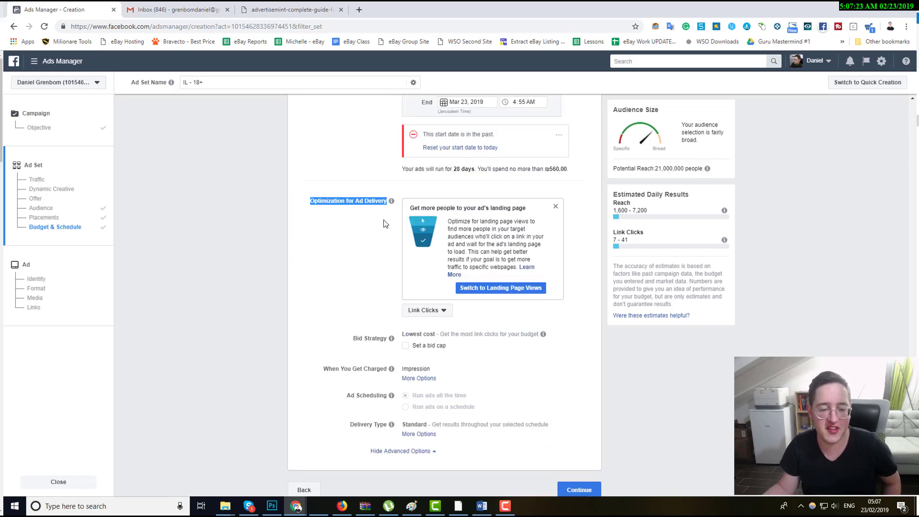
pyautogui.click(428, 314)
pyautogui.click(427, 313)
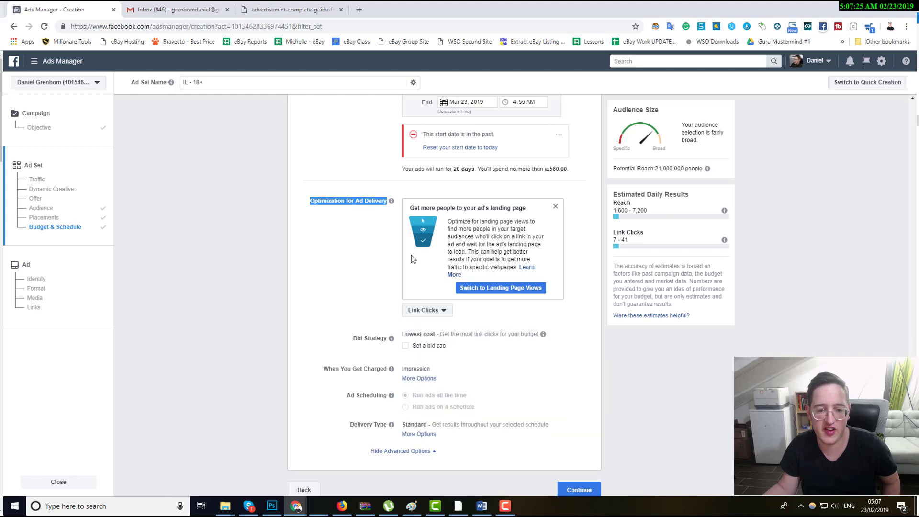
pyautogui.click(418, 312)
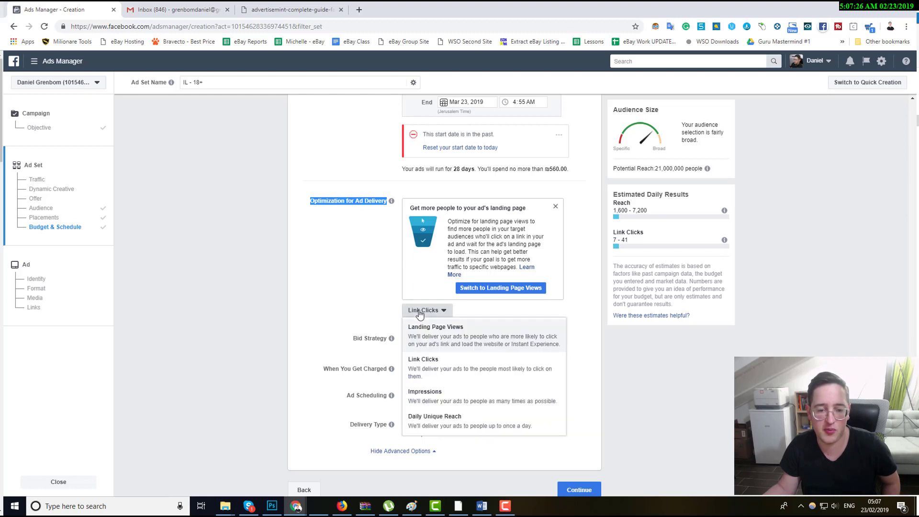
pyautogui.click(433, 373)
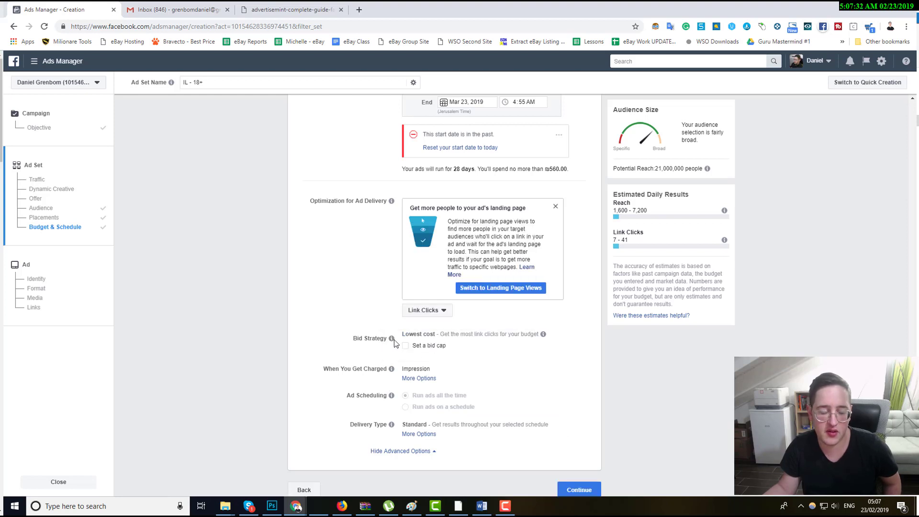
# Try enabling a bid cap for the bid strategy, then clear it again.
pyautogui.moveTo(393, 340)
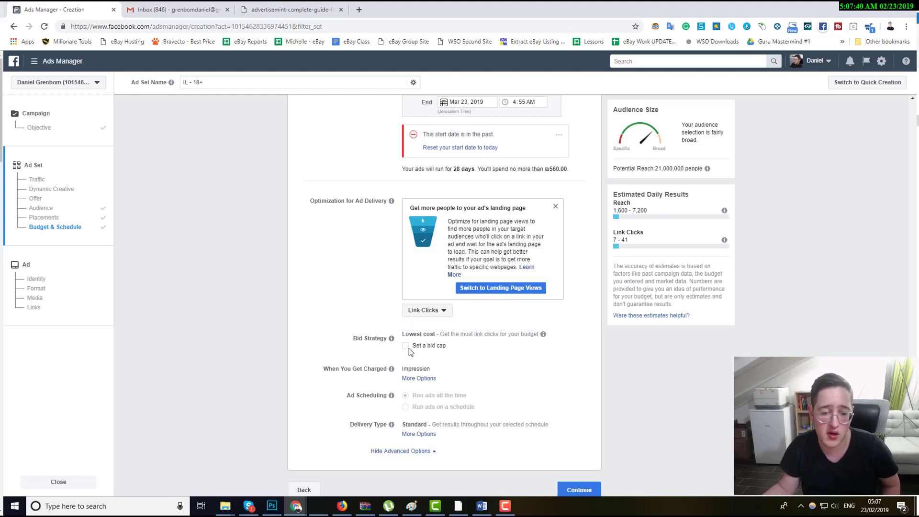
pyautogui.click(405, 346)
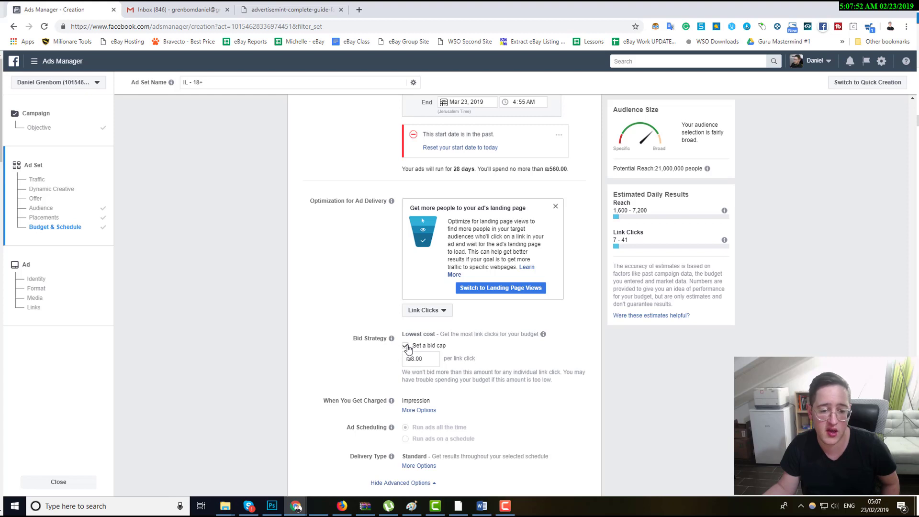
pyautogui.click(406, 345)
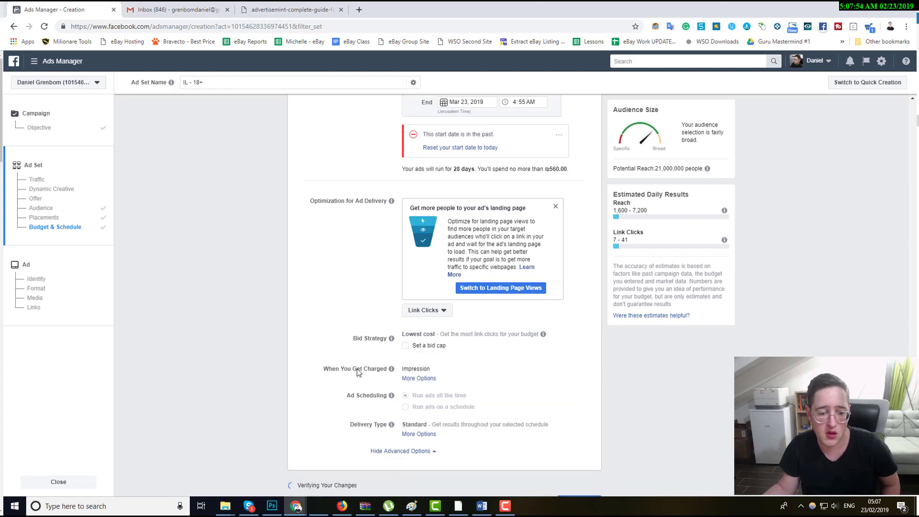
# Try charging per Link Click (CPC) instead of Impression, then switch back to Impression.
pyautogui.doubleClick(358, 369)
pyautogui.click(419, 378)
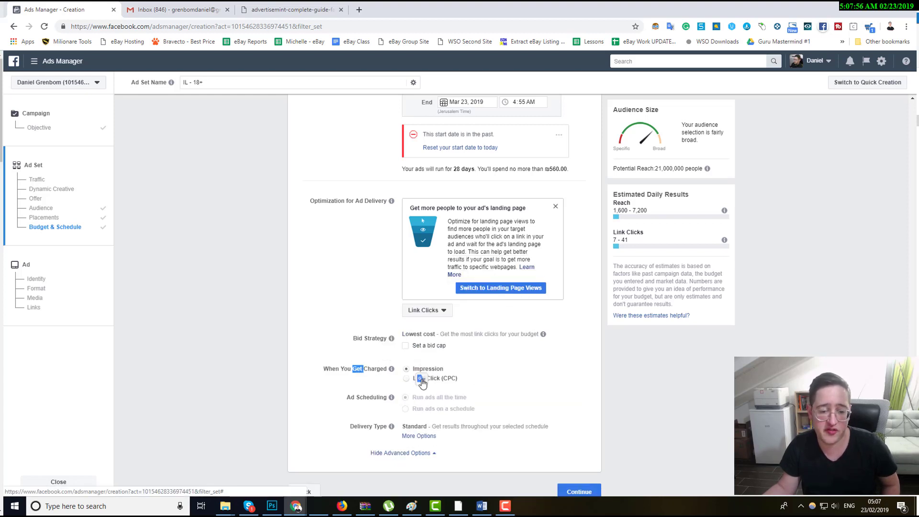
pyautogui.click(410, 378)
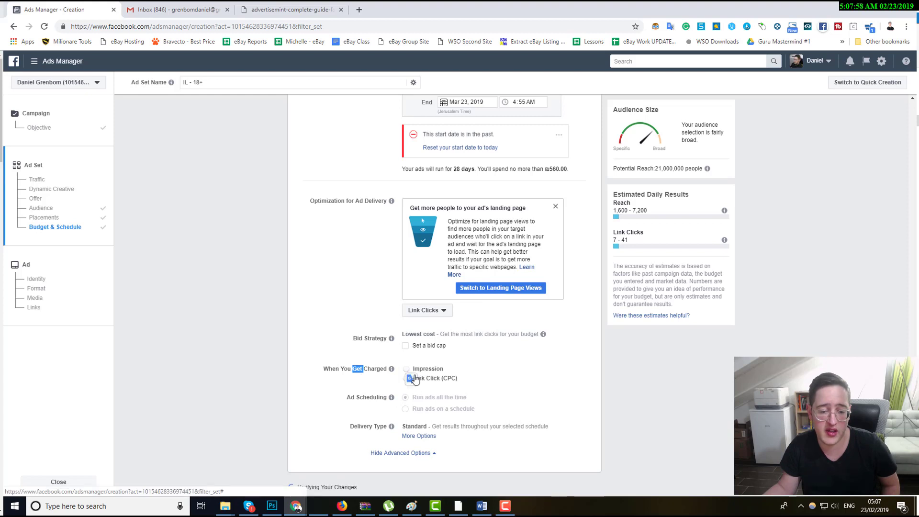
pyautogui.click(418, 370)
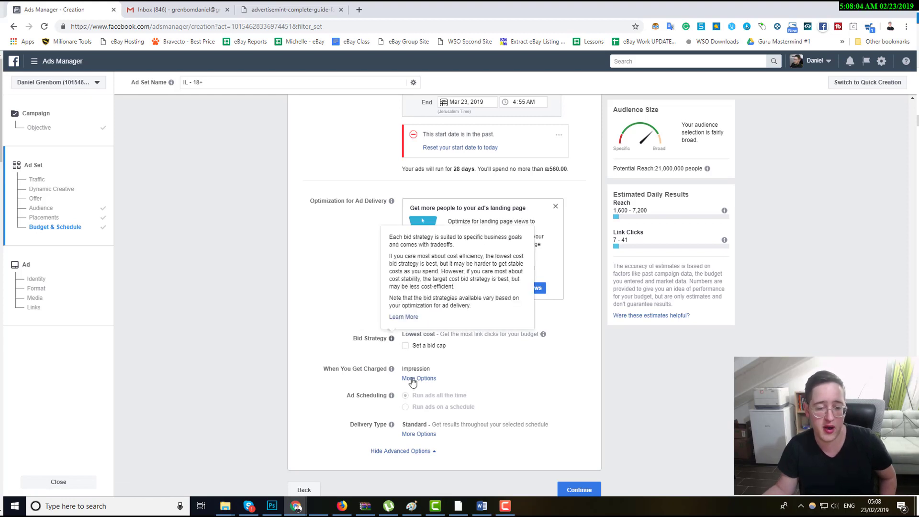
# Review the ad scheduling and delivery type settings of the ad set.
pyautogui.scroll(-1, 386, 351)
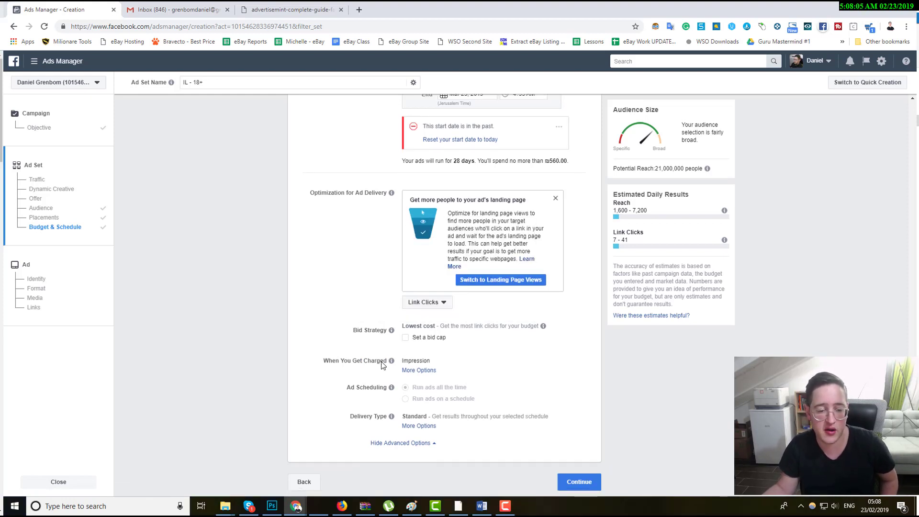
pyautogui.doubleClick(372, 389)
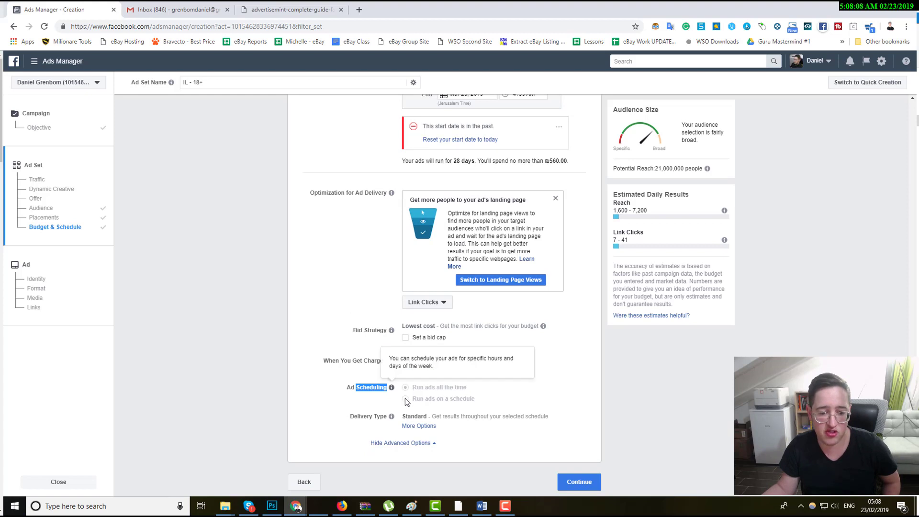
pyautogui.doubleClick(372, 418)
pyautogui.tripleClick(372, 418)
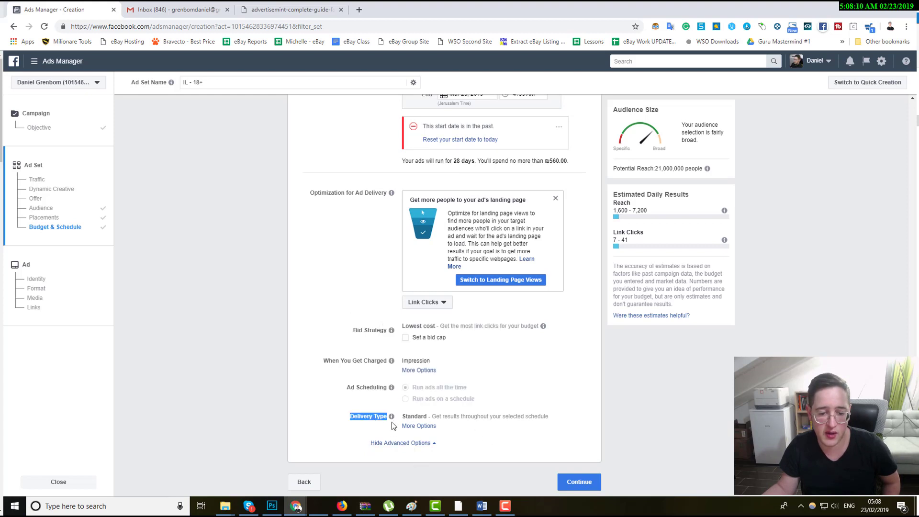
pyautogui.moveTo(391, 416)
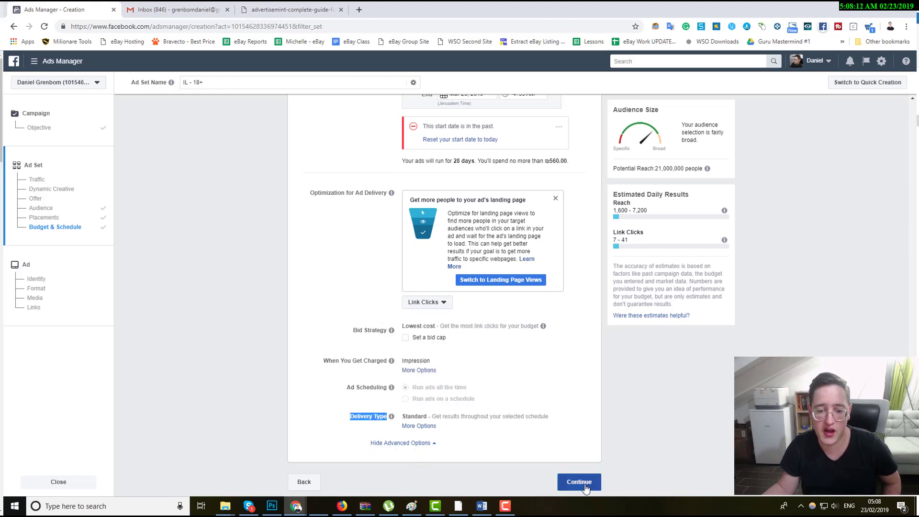
# Continue from the ad set to the ad creation stage.
pyautogui.moveTo(651, 168); pyautogui.dragTo(669, 243)
pyautogui.click(661, 232)
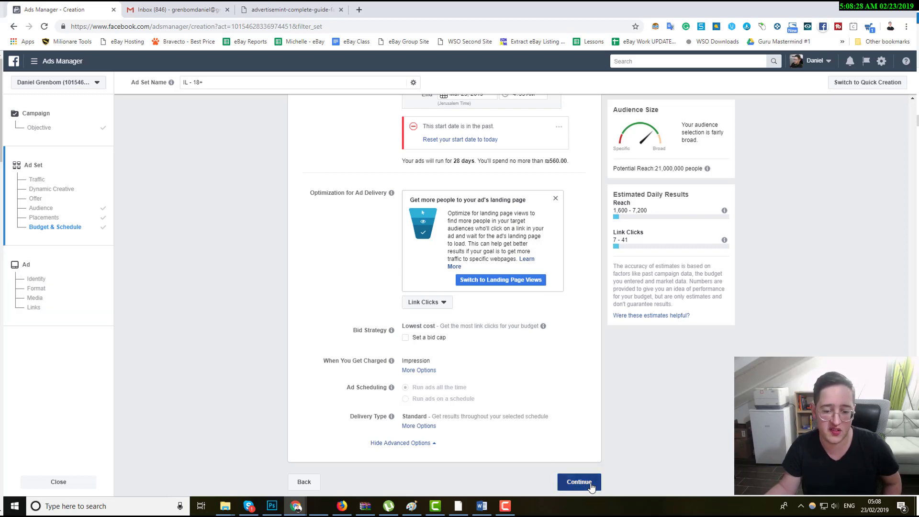
pyautogui.click(584, 482)
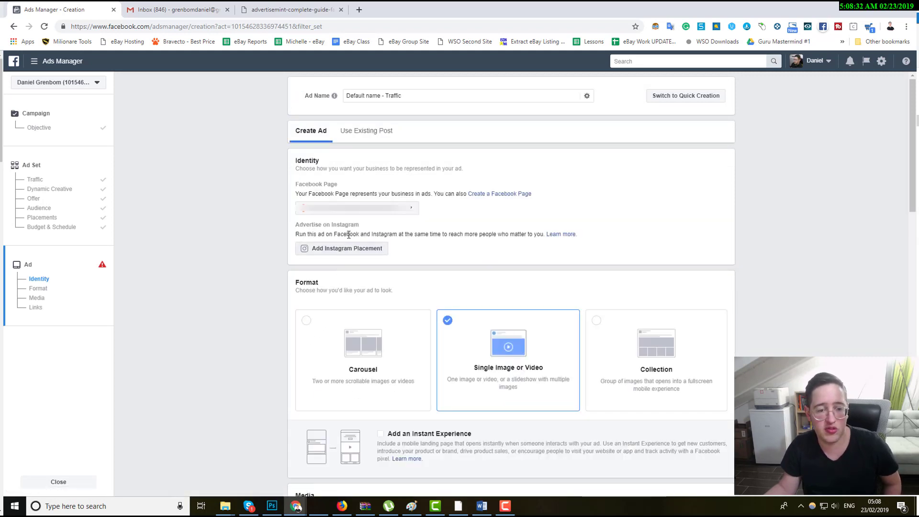
# Open the Facebook Page list for the ad's identity and close it without changing the page.
pyautogui.click(362, 210)
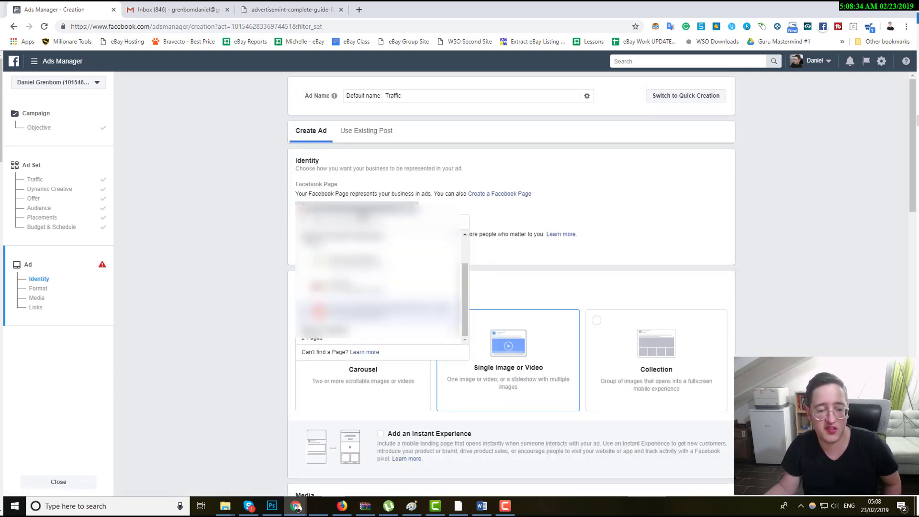
pyautogui.click(360, 211)
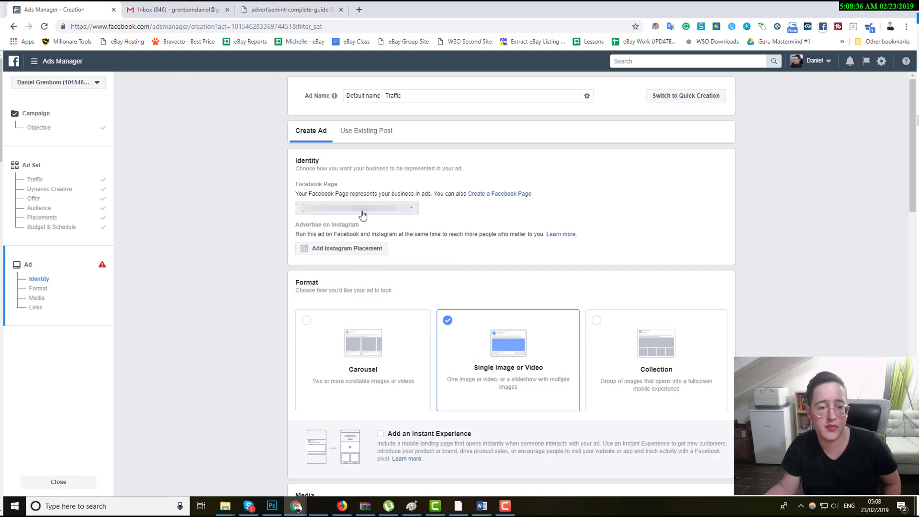
pyautogui.doubleClick(314, 282)
# Compare the Carousel, Collection and Single Image or Video formats, finally choosing Single Image or Video.
pyautogui.click(365, 359)
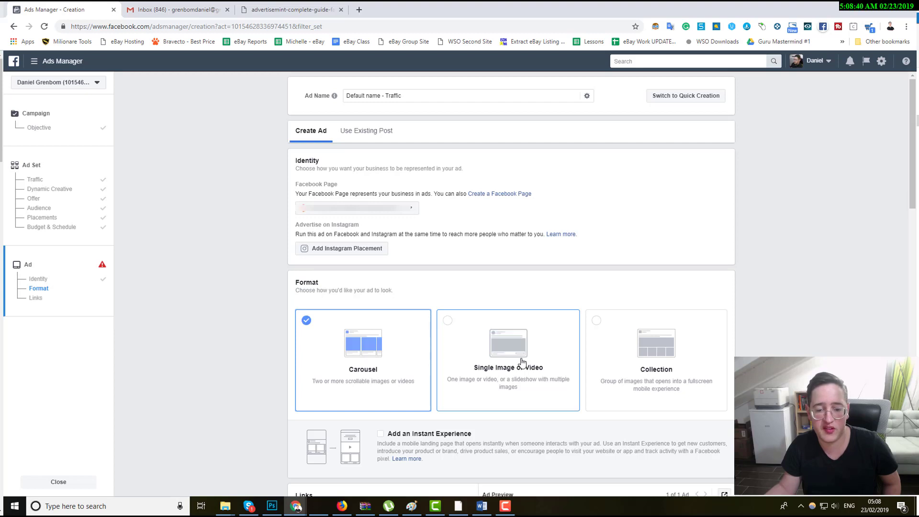
pyautogui.click(473, 364)
pyautogui.click(652, 349)
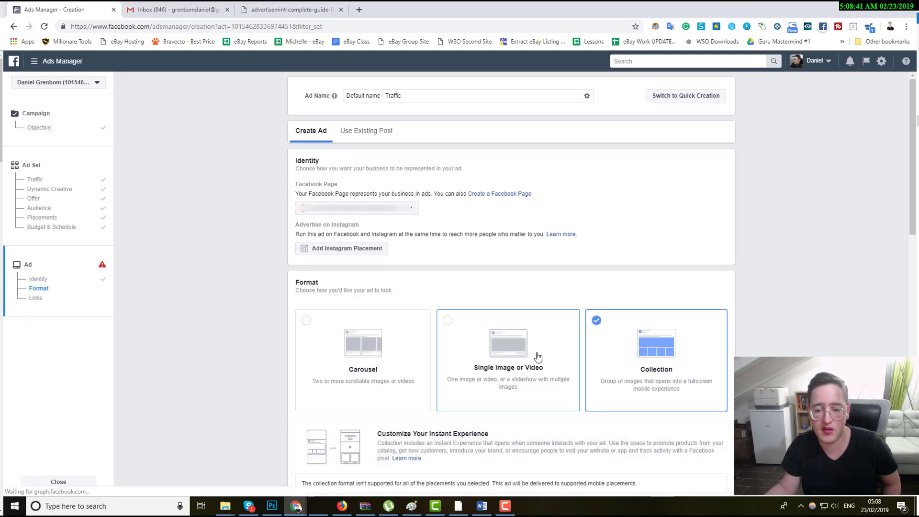
pyautogui.click(488, 358)
pyautogui.click(383, 365)
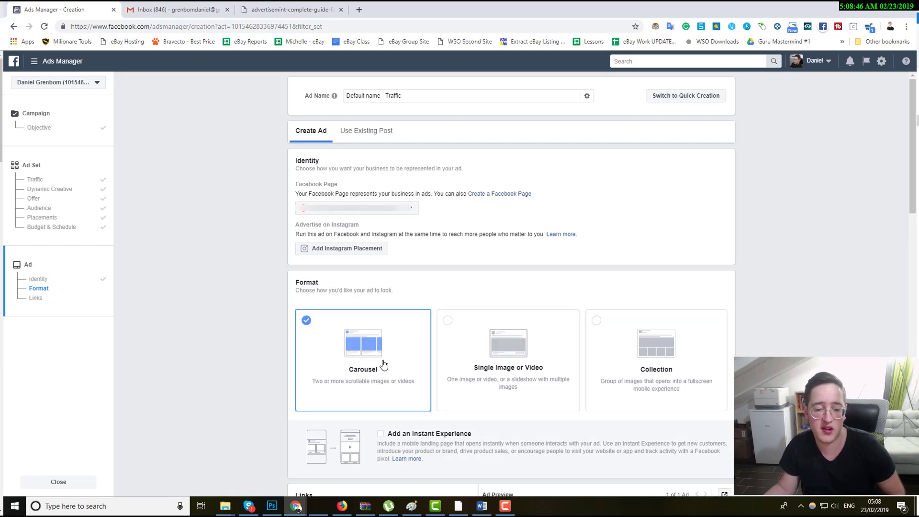
pyautogui.scroll(-6, 382, 359)
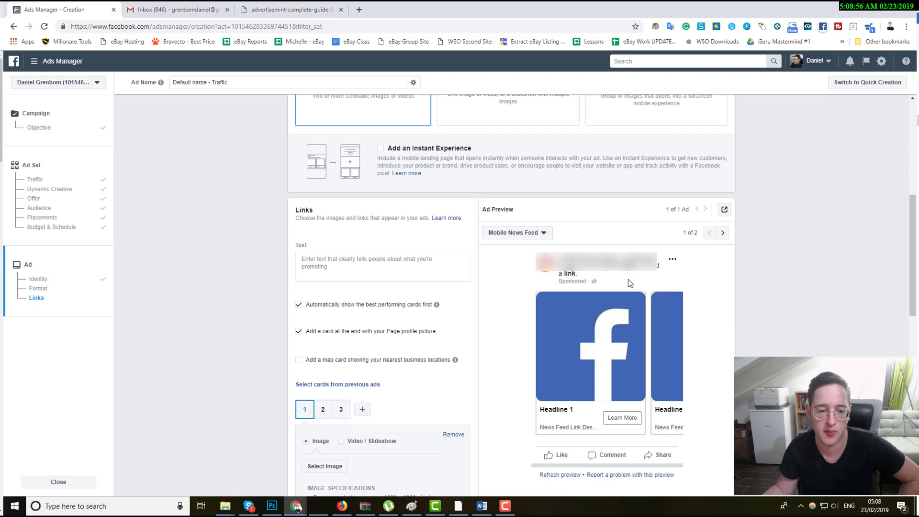
pyautogui.scroll(1, 628, 279)
pyautogui.click(520, 129)
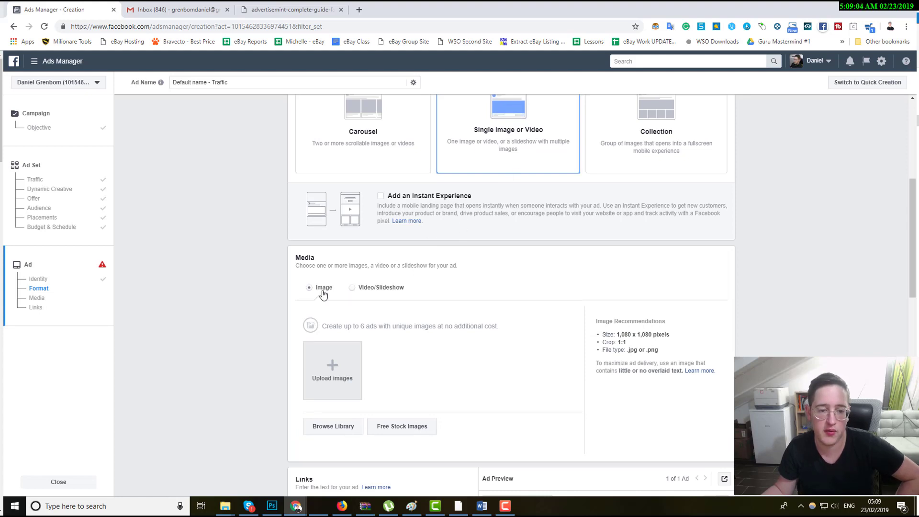
# Pick a shopping image from the free stock images and add it as the ad's media.
pyautogui.scroll(-1, 322, 291)
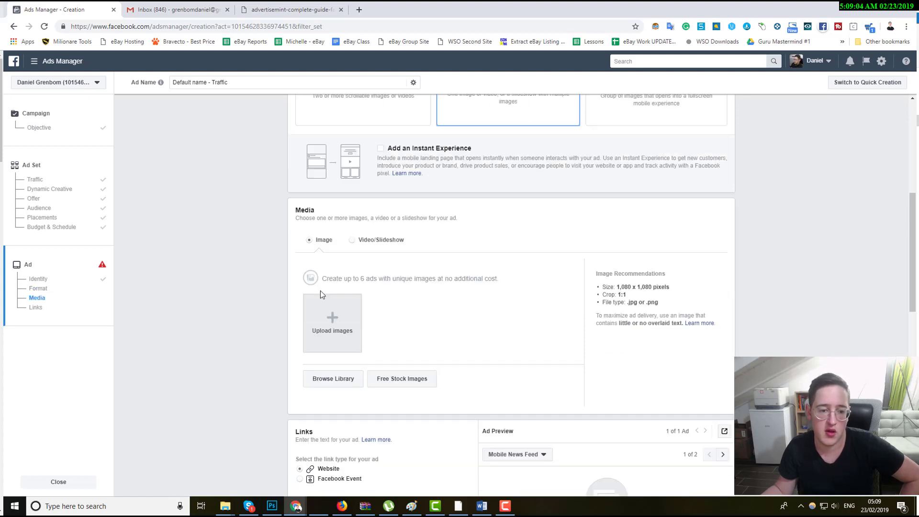
pyautogui.click(414, 384)
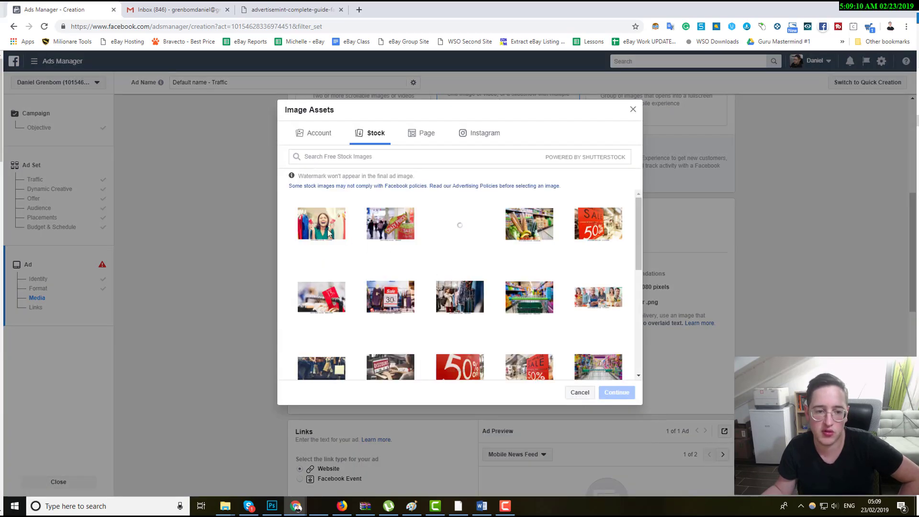
pyautogui.click(330, 304)
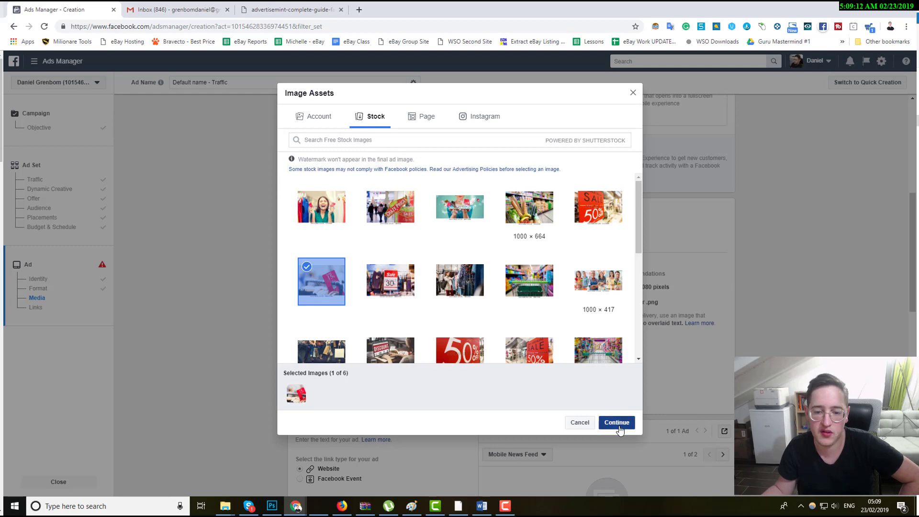
pyautogui.click(616, 422)
# Review the image recommendations shown beside the added image.
pyautogui.scroll(-1, 617, 287)
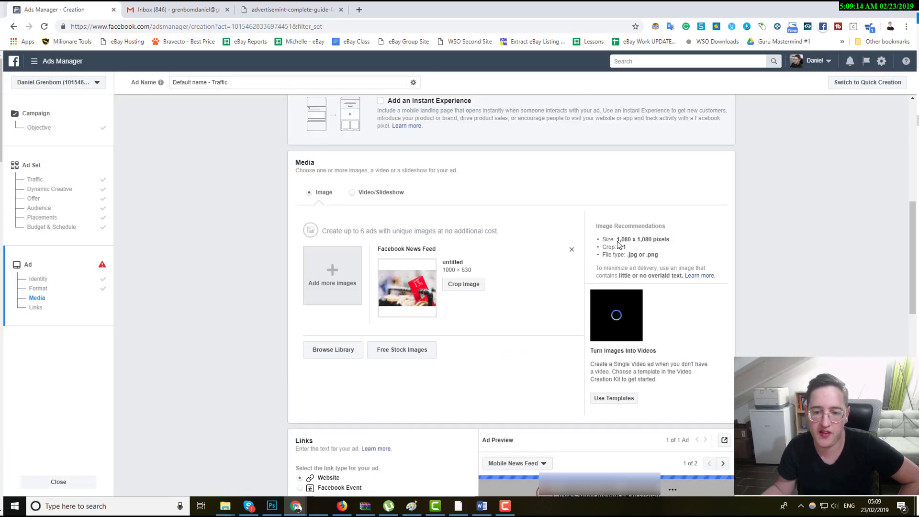
pyautogui.moveTo(617, 241); pyautogui.dragTo(672, 262)
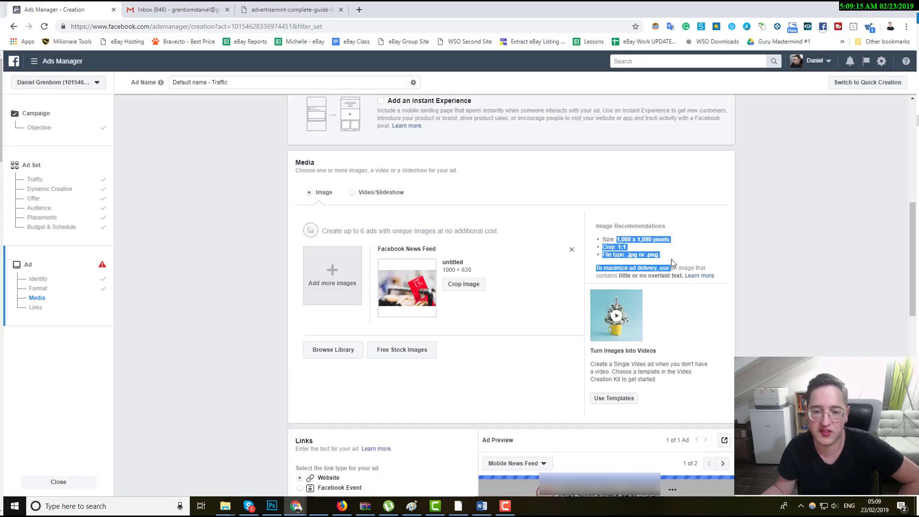
pyautogui.click(672, 262)
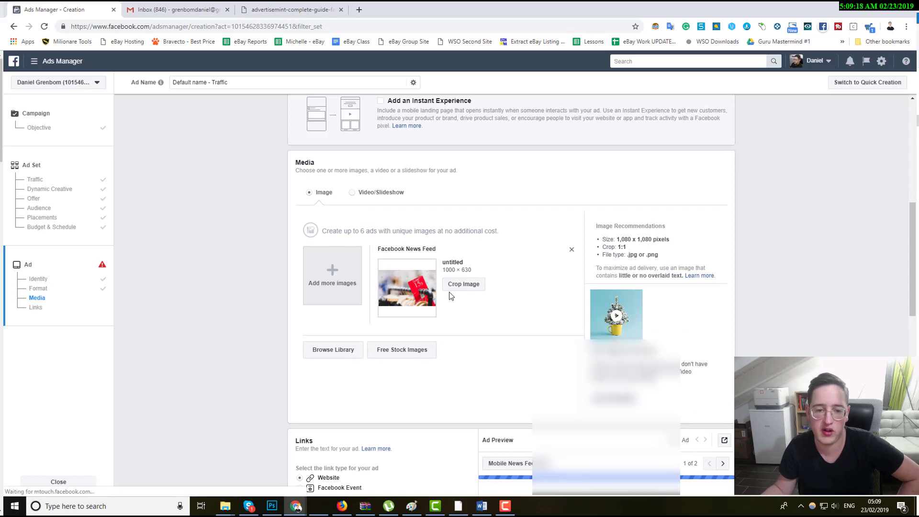
# Switch the ad preview from Mobile News Feed to Desktop News Feed.
pyautogui.scroll(-6, 450, 296)
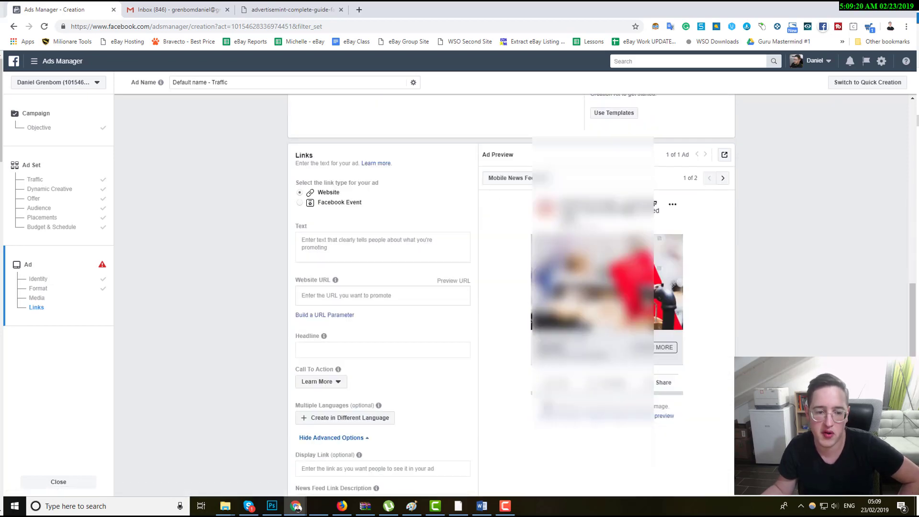
pyautogui.scroll(-2, 446, 260)
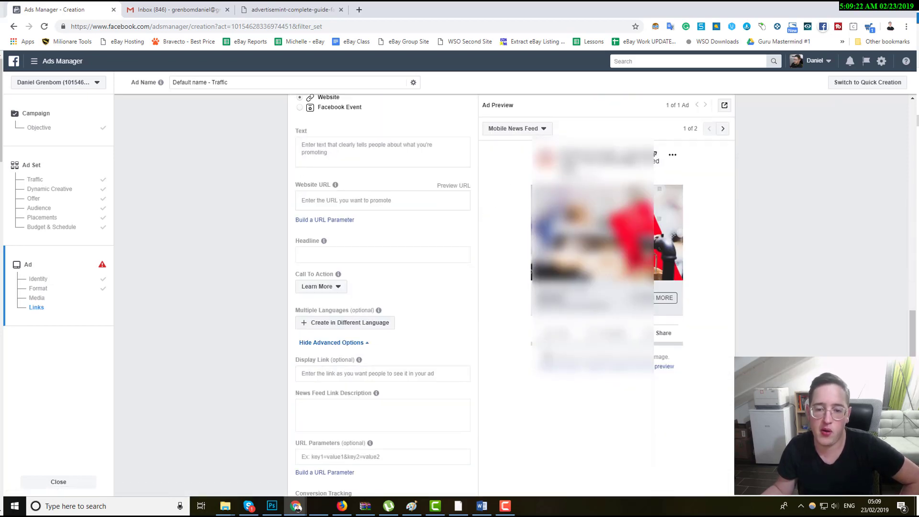
pyautogui.click(532, 132)
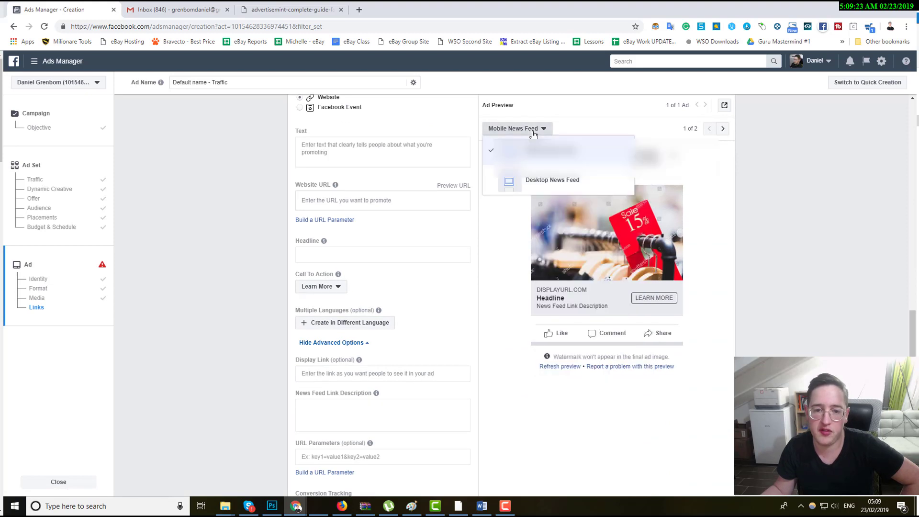
pyautogui.click(538, 185)
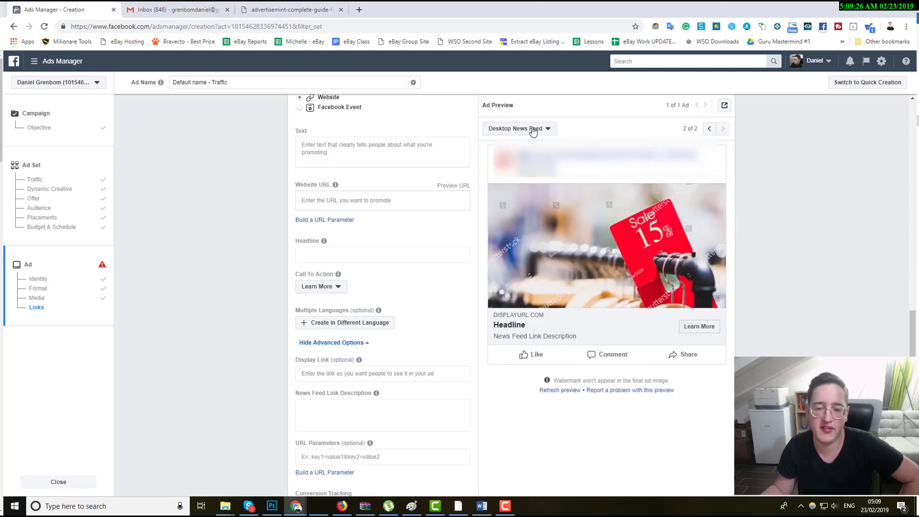
# Enter the ad's primary text "hurry up and buy our amazing gadget.".
pyautogui.scroll(1, 411, 211)
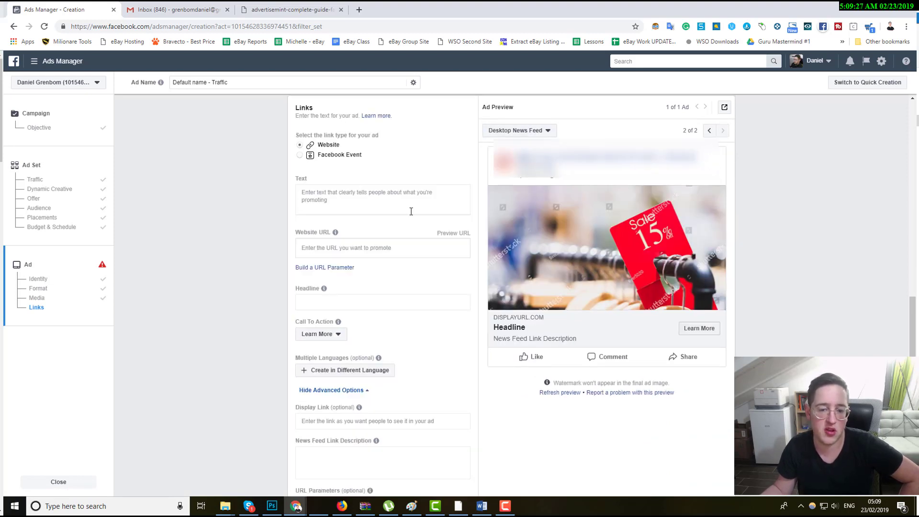
pyautogui.click(329, 200)
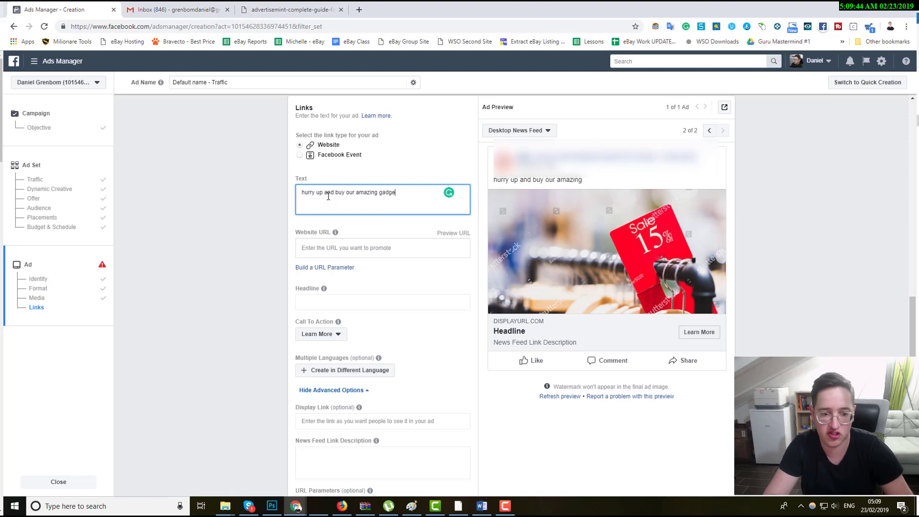
pyautogui.write('.')
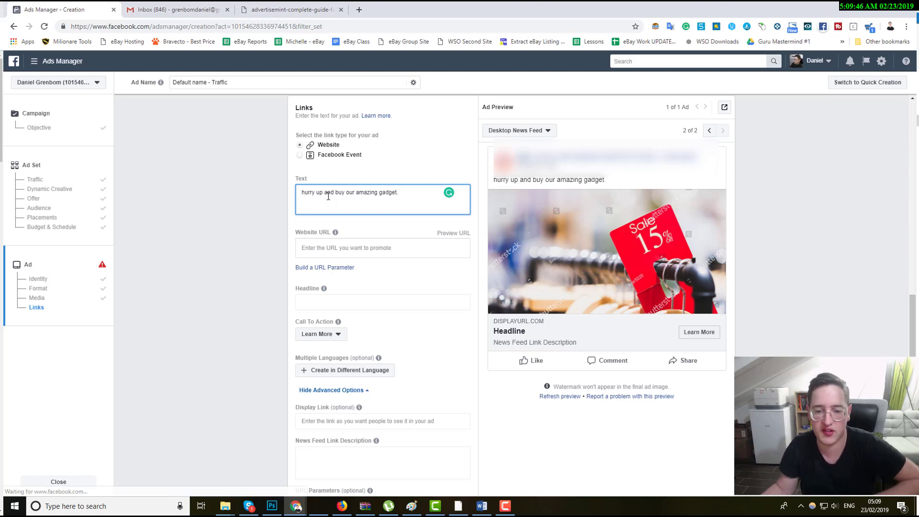
pyautogui.click(609, 182)
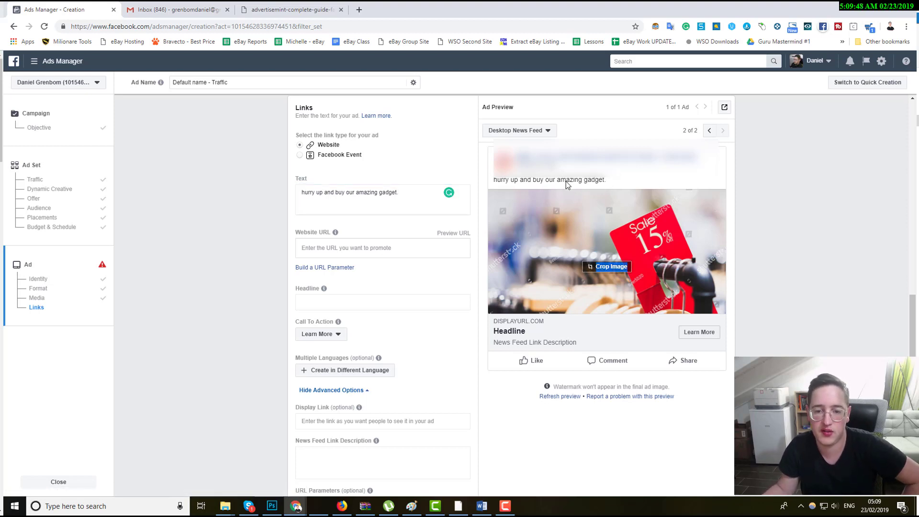
pyautogui.click(379, 248)
pyautogui.write('www.google.com')
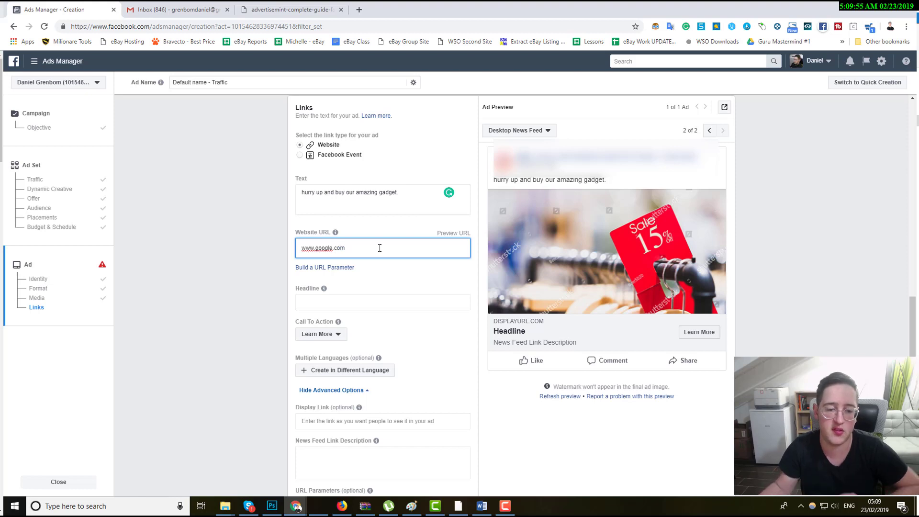
pyautogui.tripleClick(321, 235)
pyautogui.click(289, 236)
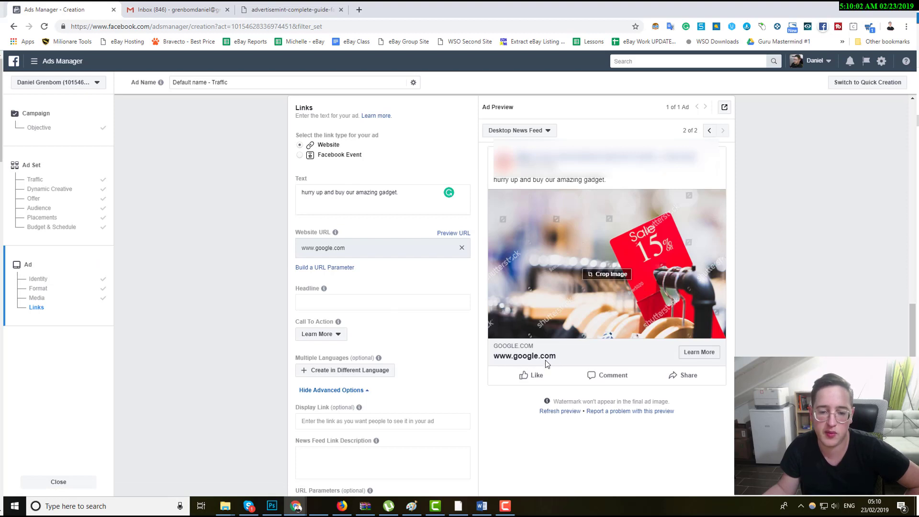
pyautogui.doubleClick(358, 249)
pyautogui.click(364, 248)
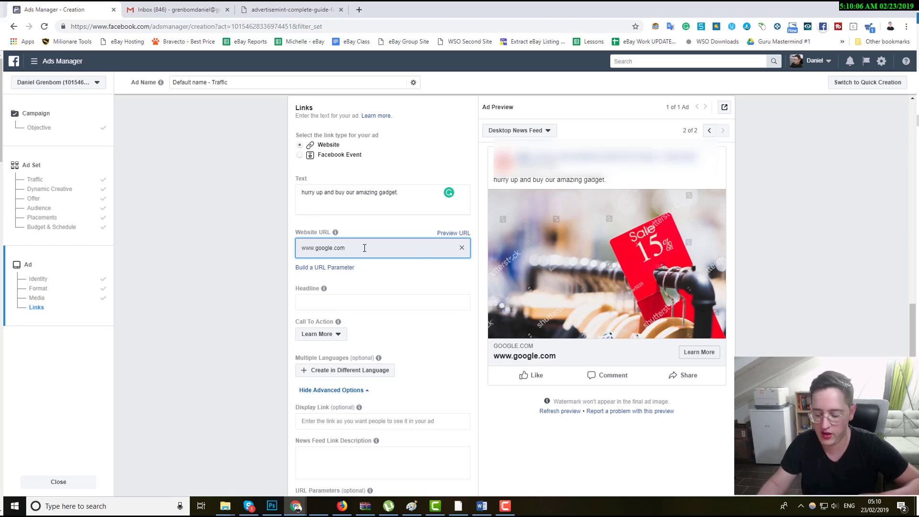
pyautogui.write('/1832131231')
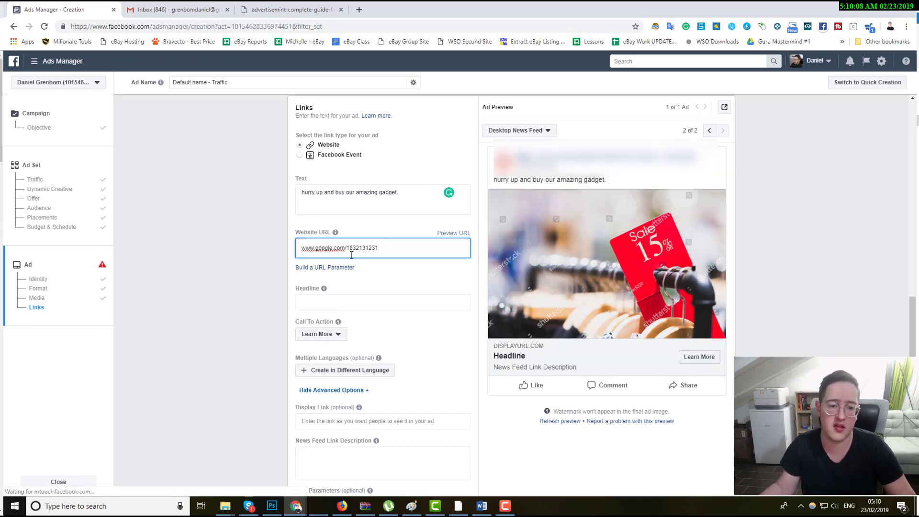
pyautogui.click(218, 227)
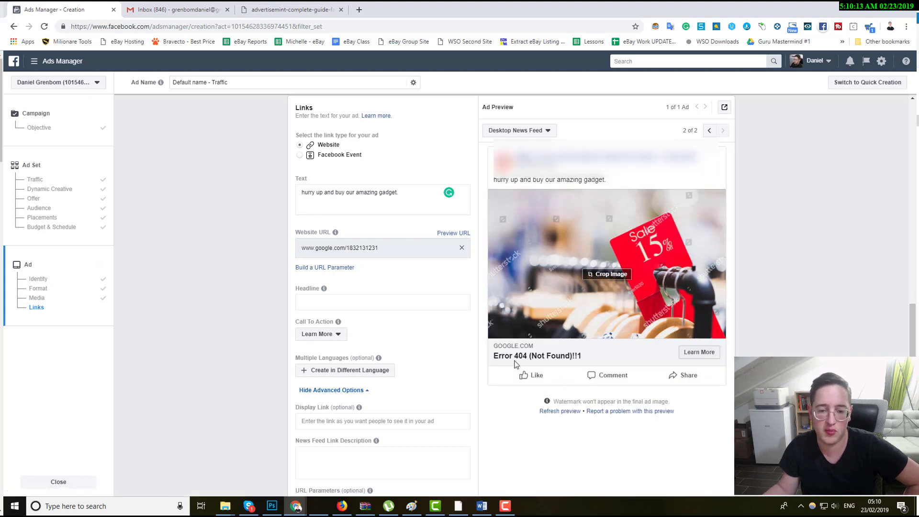
pyautogui.click(366, 422)
pyautogui.write('ww')
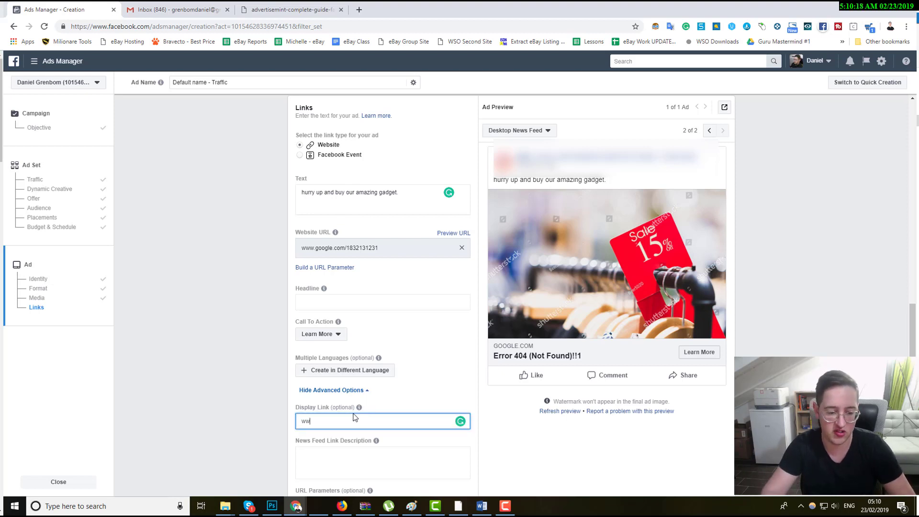
pyautogui.write('w.google.com')
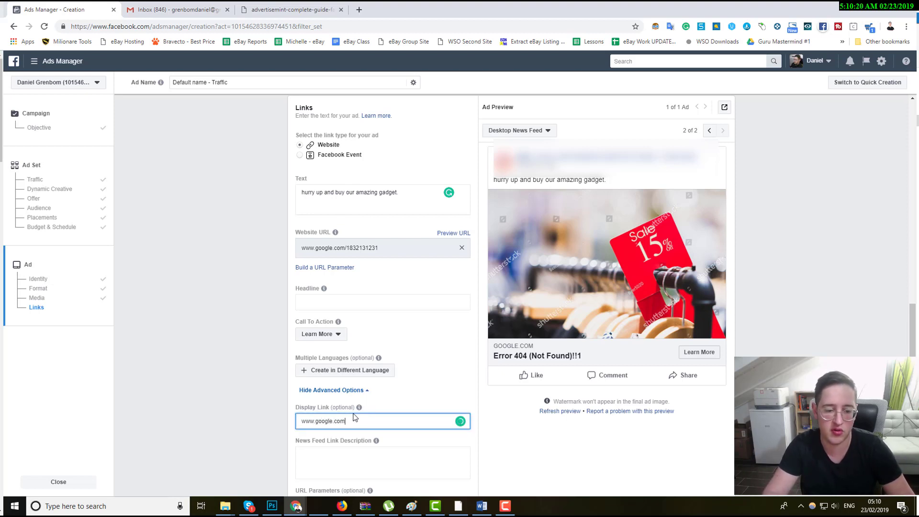
pyautogui.click(195, 359)
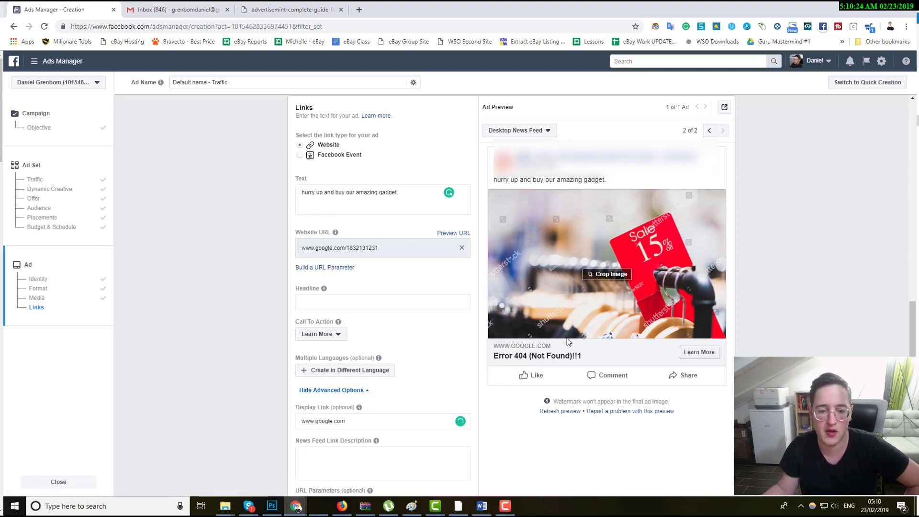
# Copy the Facebook ad targeting guide PDF's address from the other browser tab and paste it as the website URL.
pyautogui.moveTo(380, 249); pyautogui.dragTo(347, 251)
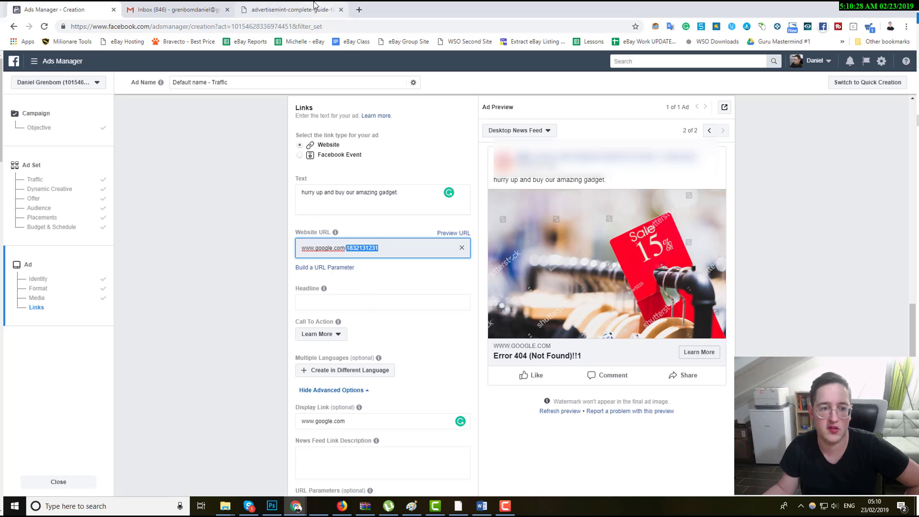
pyautogui.click(269, 11)
pyautogui.rightClick(244, 24)
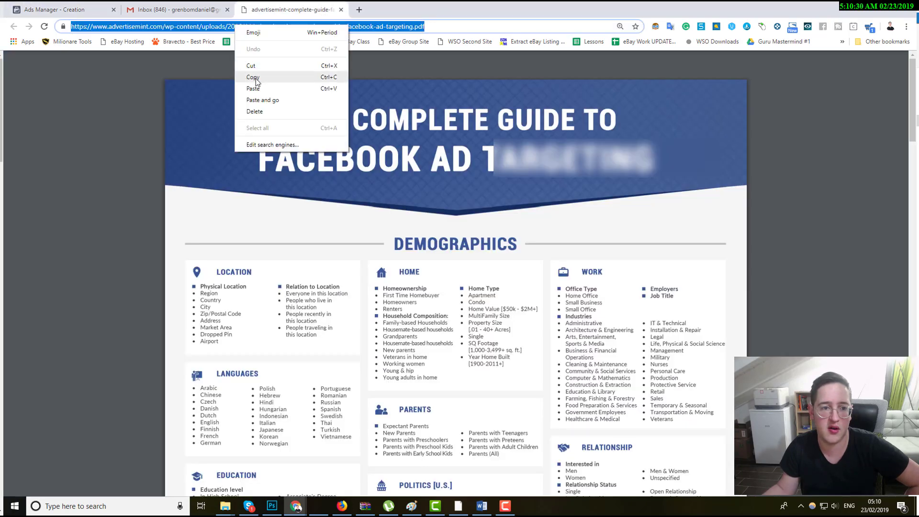
pyautogui.click(257, 73)
pyautogui.hotkey('ctrl', '1')
pyautogui.tripleClick(354, 250)
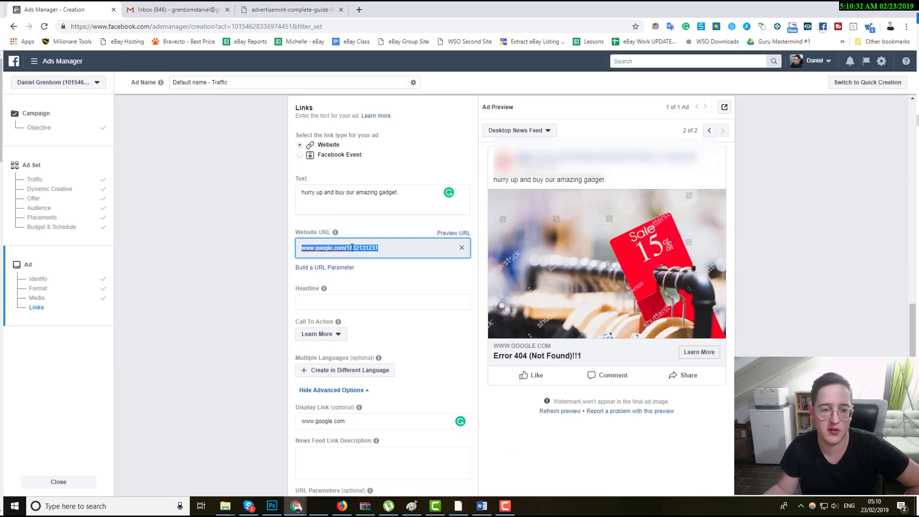
pyautogui.rightClick(354, 250)
pyautogui.click(373, 293)
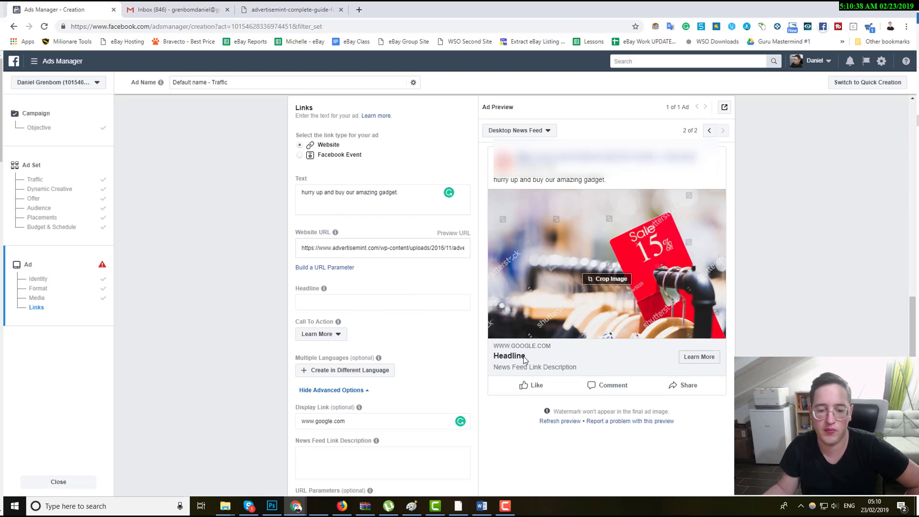
pyautogui.moveTo(369, 248); pyautogui.dragTo(473, 249)
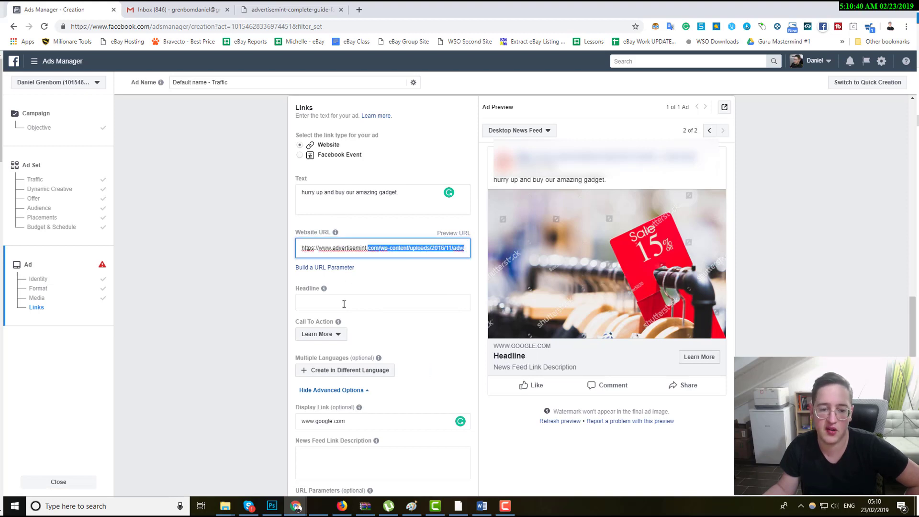
pyautogui.click(274, 283)
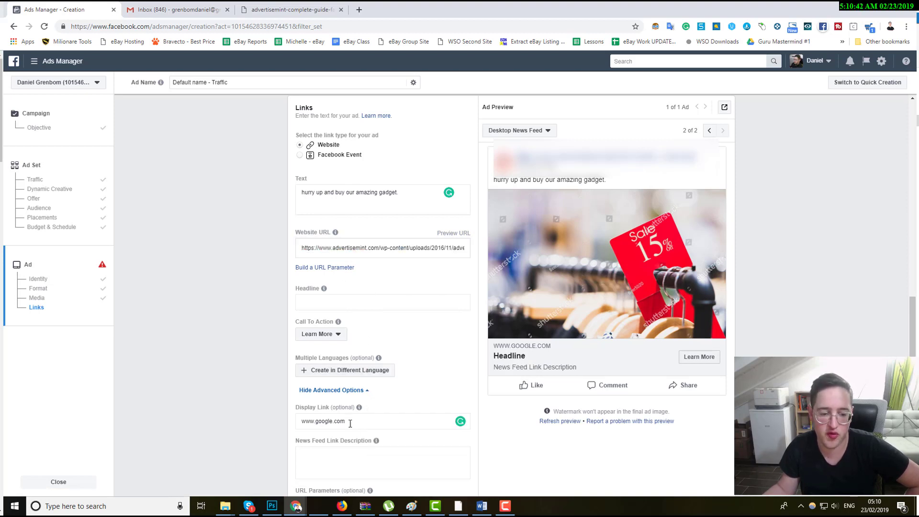
# Set the call-to-action button to Shop Now.
pyautogui.moveTo(350, 424); pyautogui.dragTo(292, 423)
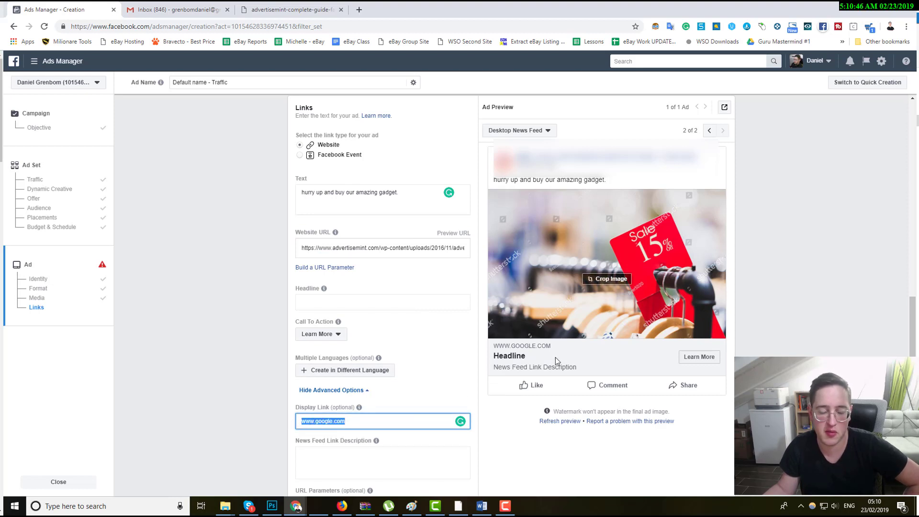
pyautogui.scroll(-2, 430, 315)
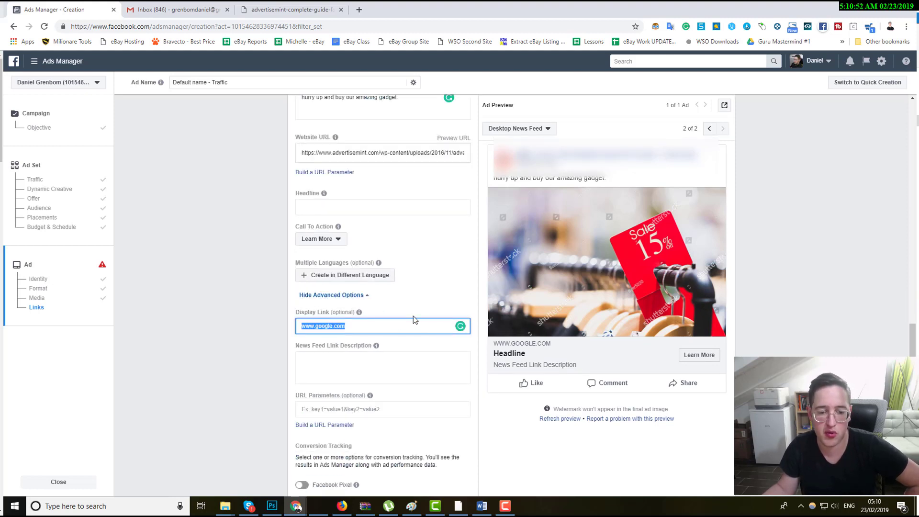
pyautogui.click(324, 238)
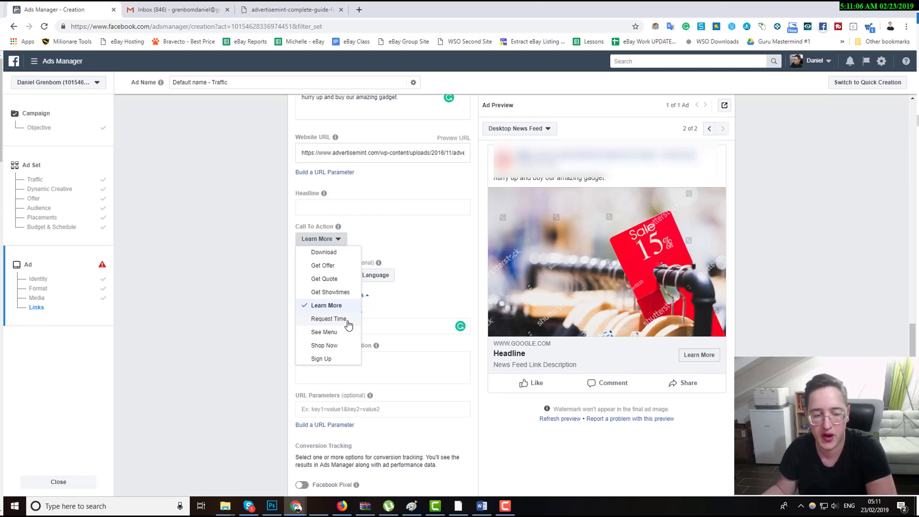
pyautogui.scroll(2, 347, 323)
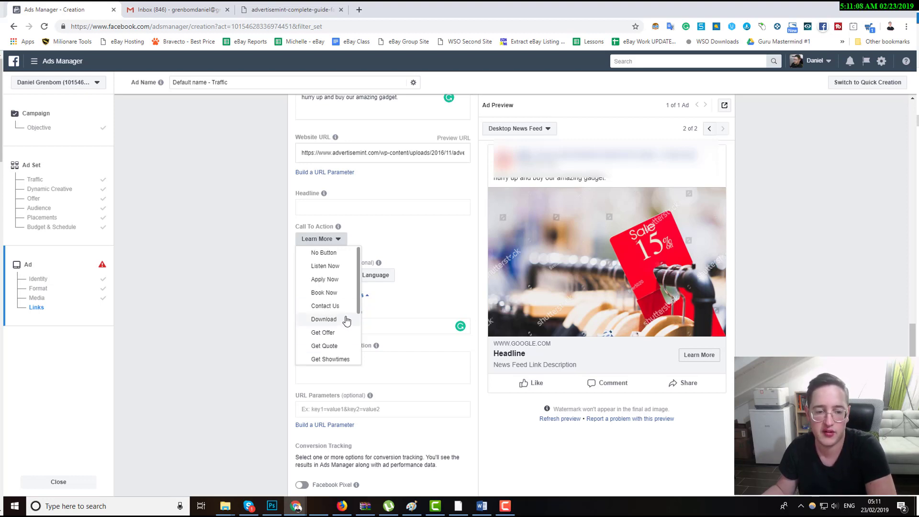
pyautogui.click(327, 266)
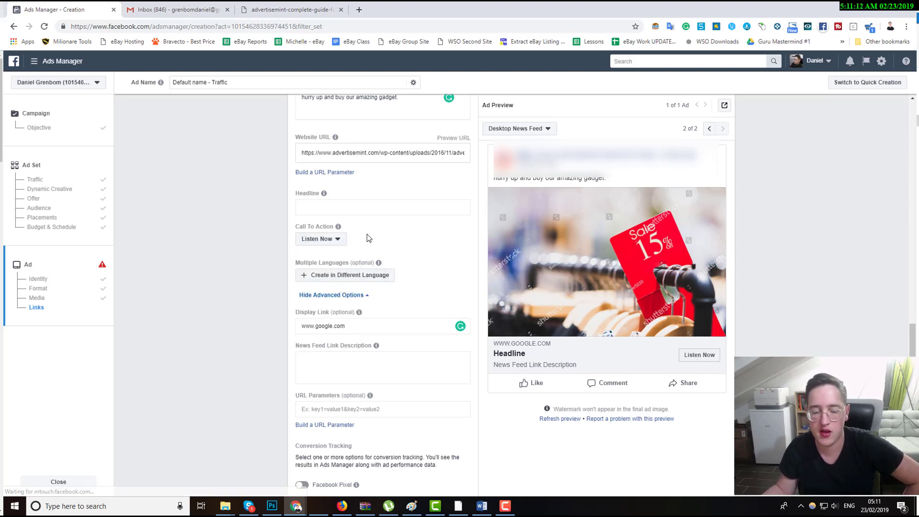
pyautogui.click(320, 244)
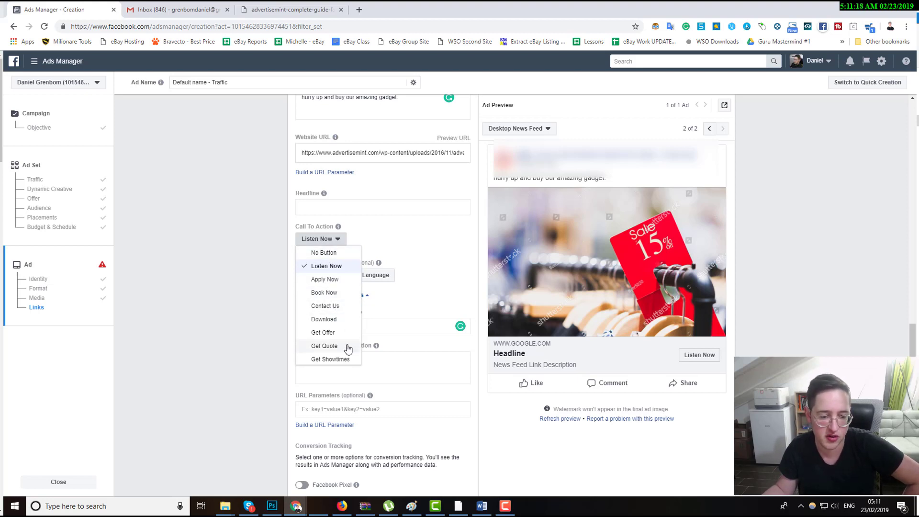
pyautogui.scroll(-3, 342, 337)
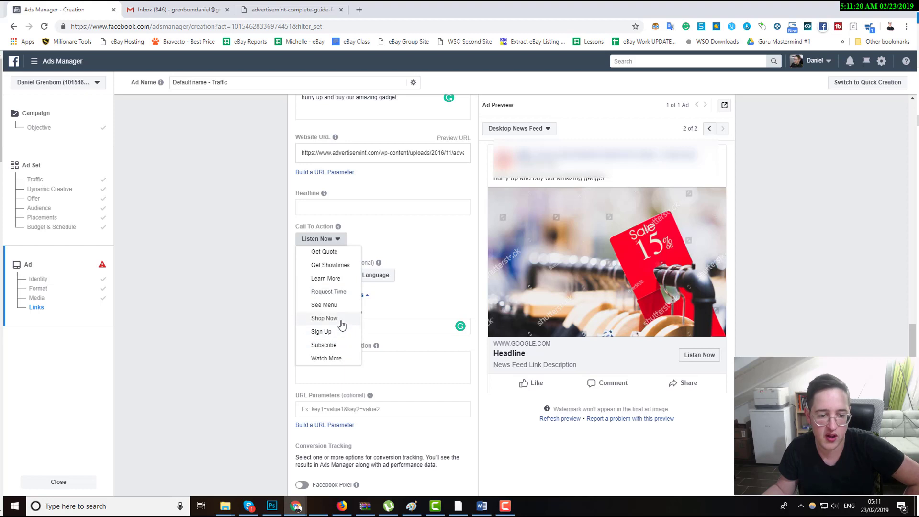
pyautogui.click(339, 318)
# Enter the headline "Amazing 15% OFF for the next several hours".
pyautogui.click(348, 205)
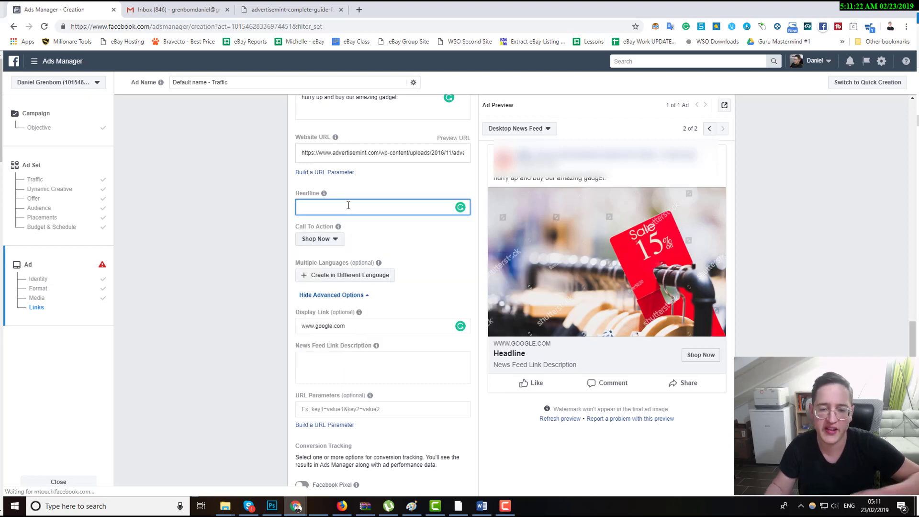
pyautogui.write('A')
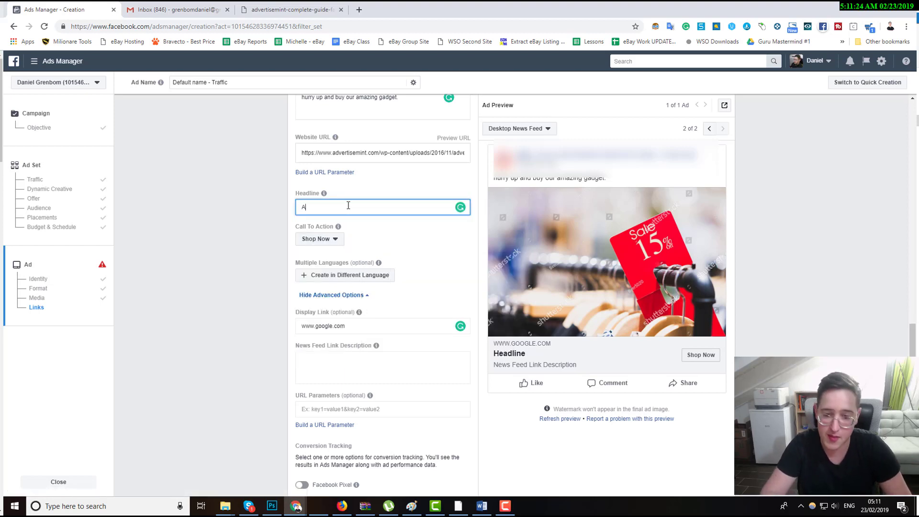
pyautogui.write('mazing 15% ')
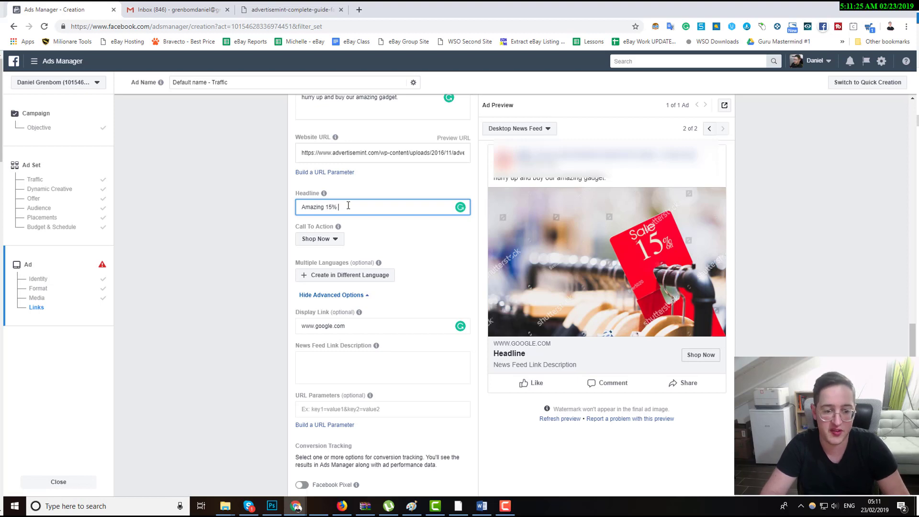
pyautogui.write('Off for the nex')
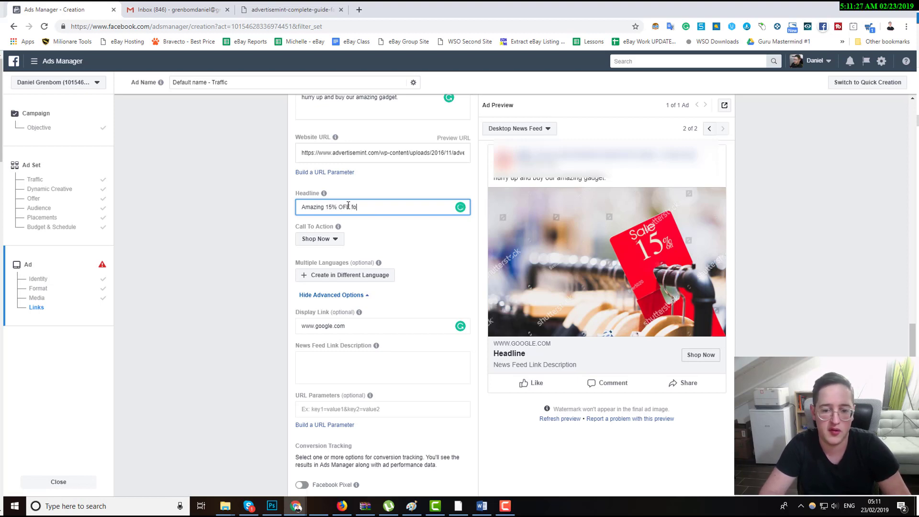
pyautogui.write('t several hours')
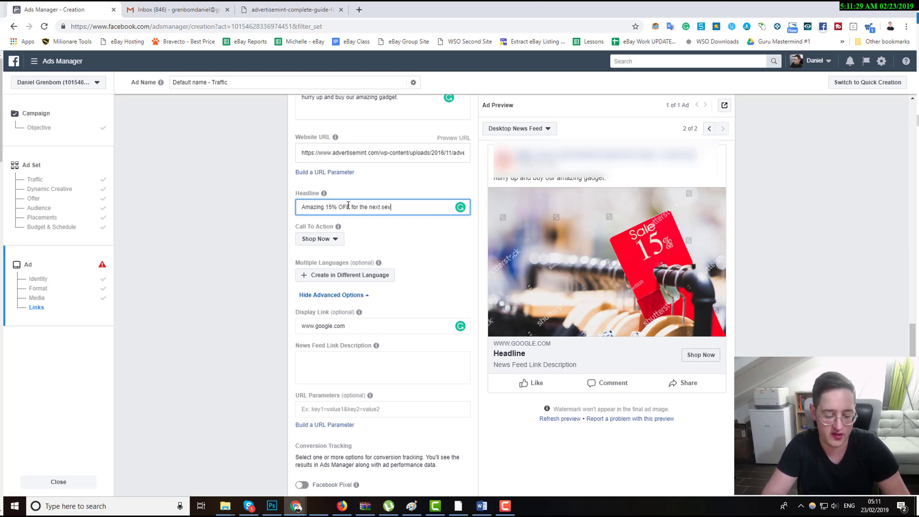
pyautogui.click(267, 180)
# Enter the News Feed link description "will be available until next sunday".
pyautogui.scroll(-1, 403, 359)
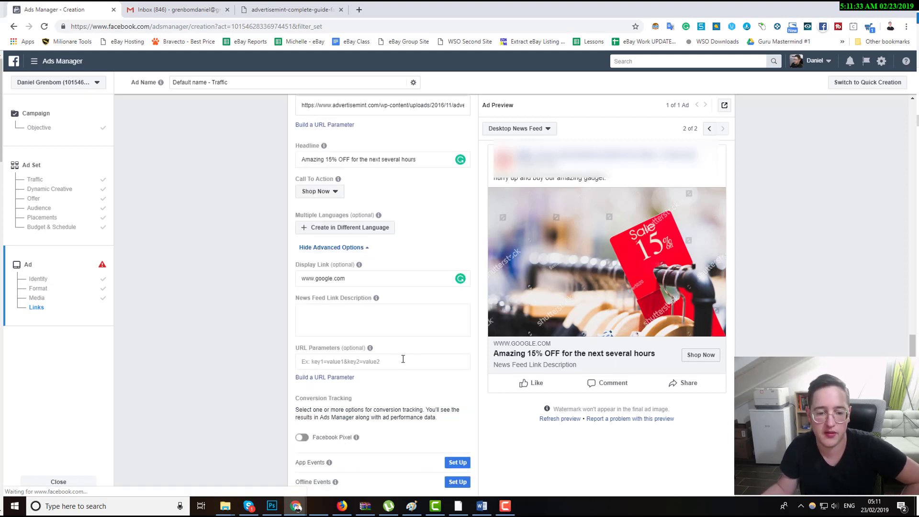
pyautogui.click(379, 323)
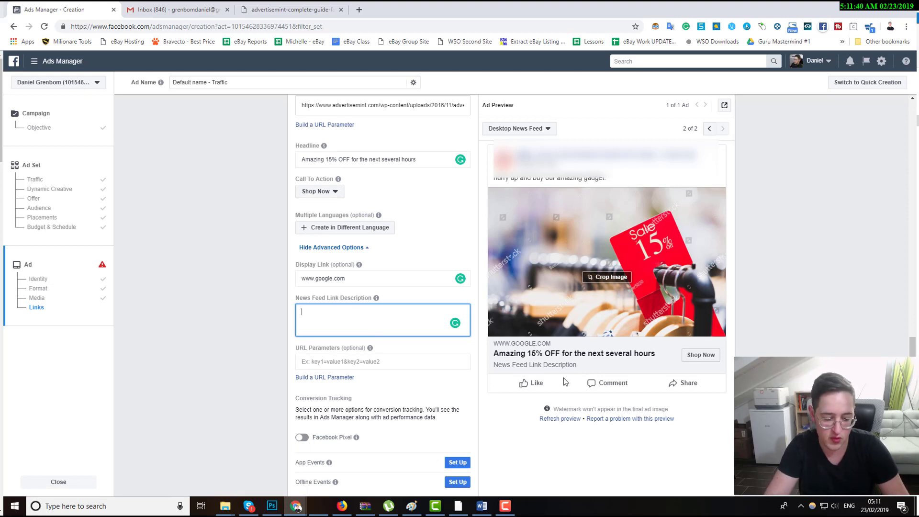
pyautogui.write('will be a')
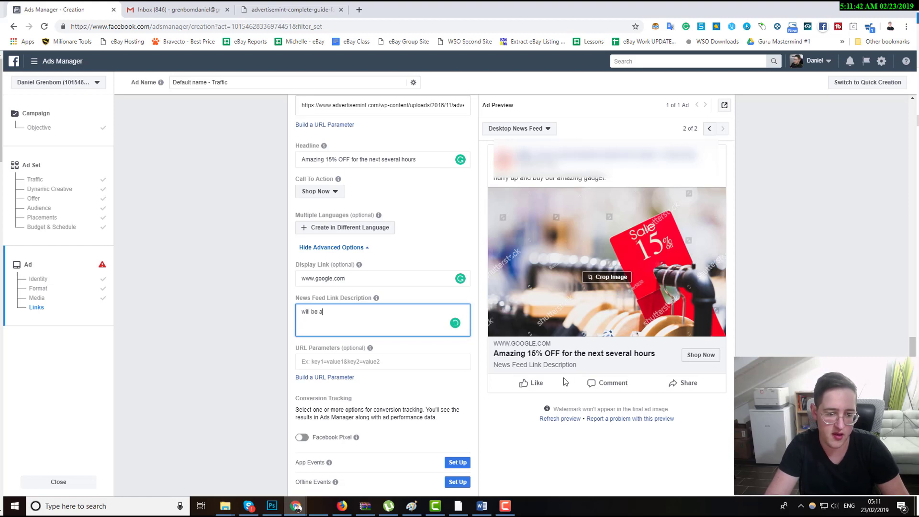
pyautogui.write('vailable unti')
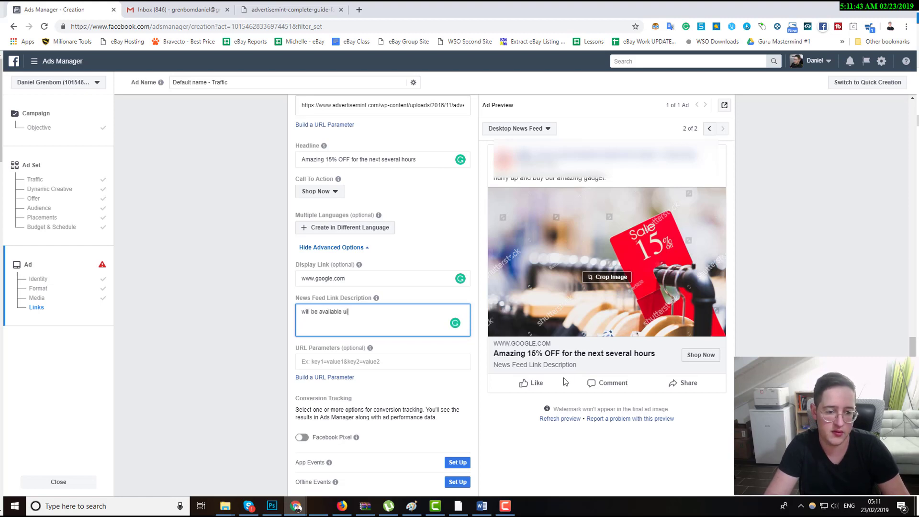
pyautogui.write('l next sunday')
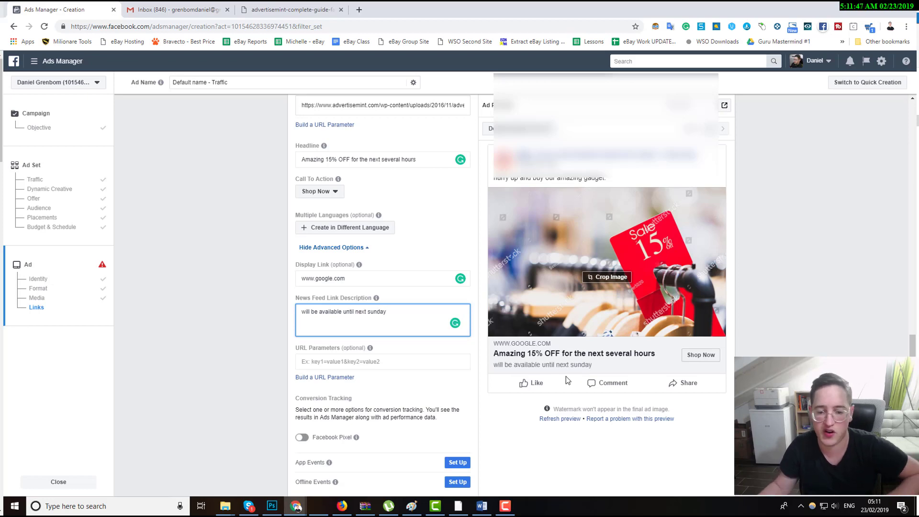
# Switch the ad preview to Mobile News Feed and open the Preview on Device options.
pyautogui.scroll(-2, 557, 382)
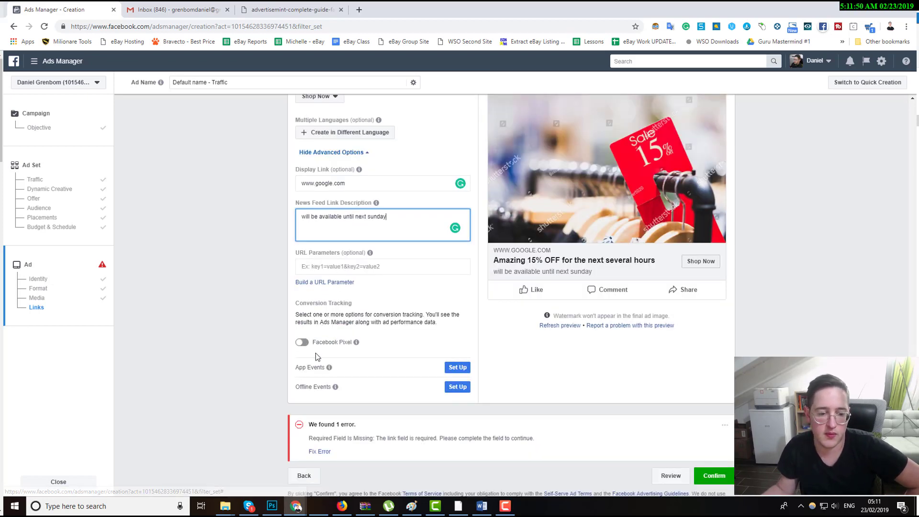
pyautogui.moveTo(352, 342); pyautogui.dragTo(314, 342)
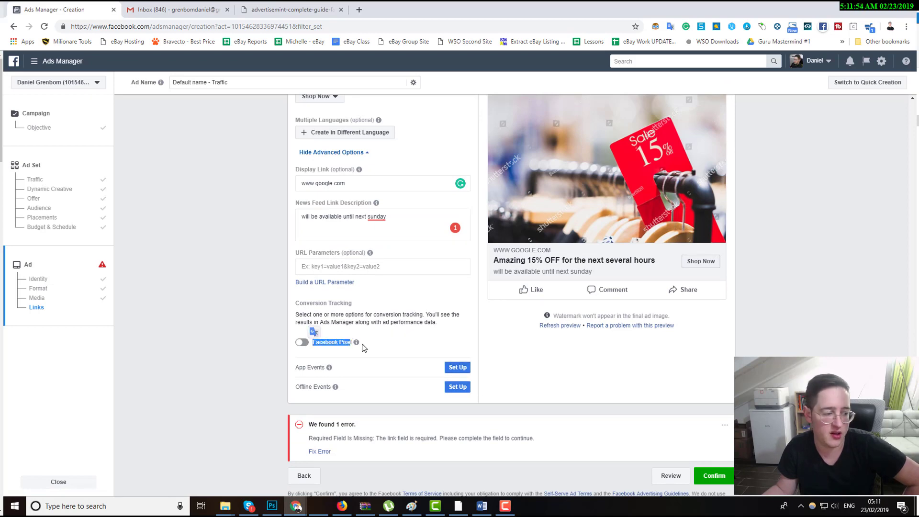
pyautogui.scroll(3, 362, 349)
pyautogui.scroll(2, 362, 348)
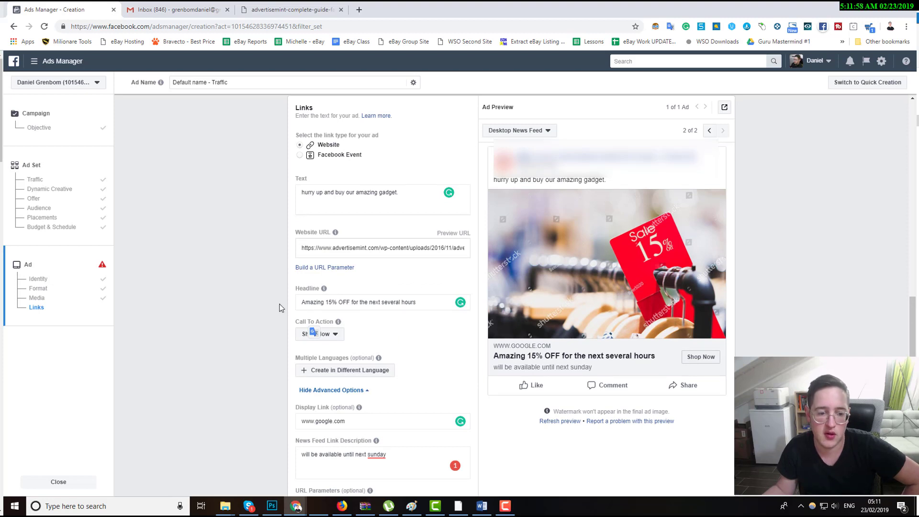
pyautogui.scroll(-2, 281, 308)
pyautogui.click(254, 297)
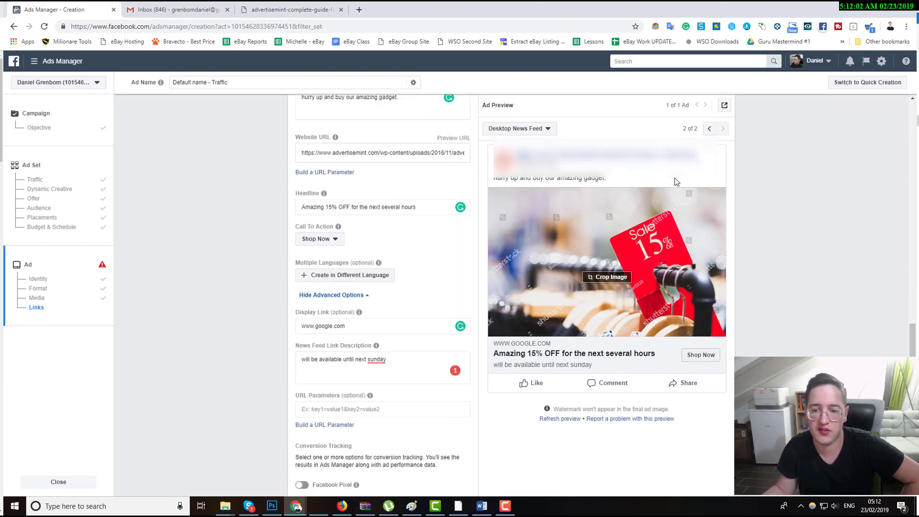
pyautogui.scroll(1, 677, 164)
pyautogui.click(544, 132)
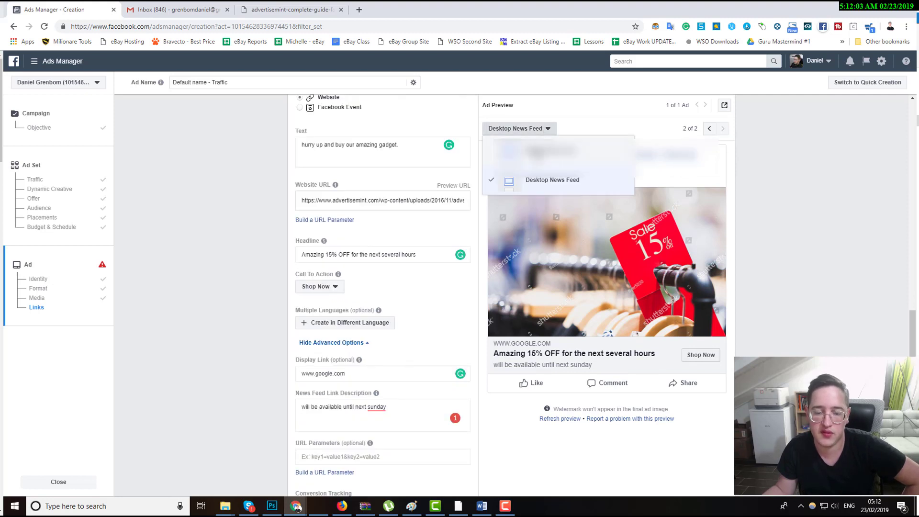
pyautogui.click(550, 151)
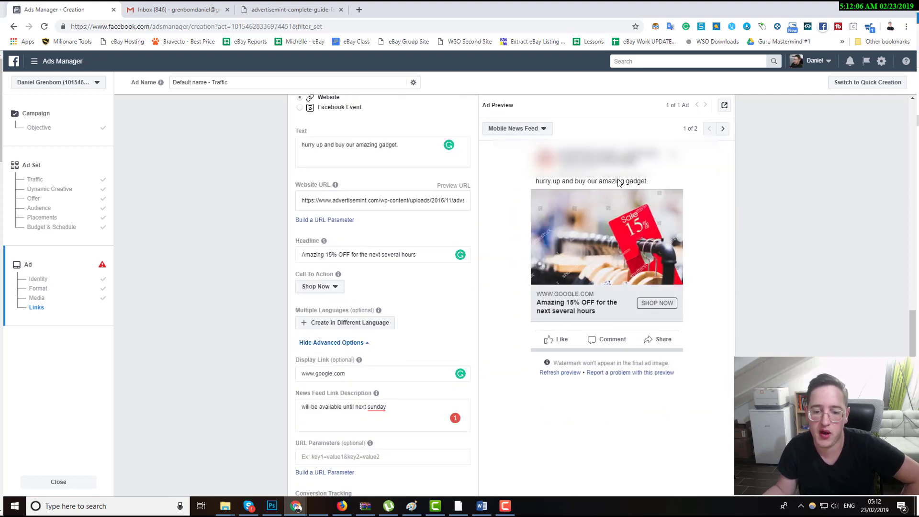
pyautogui.click(724, 106)
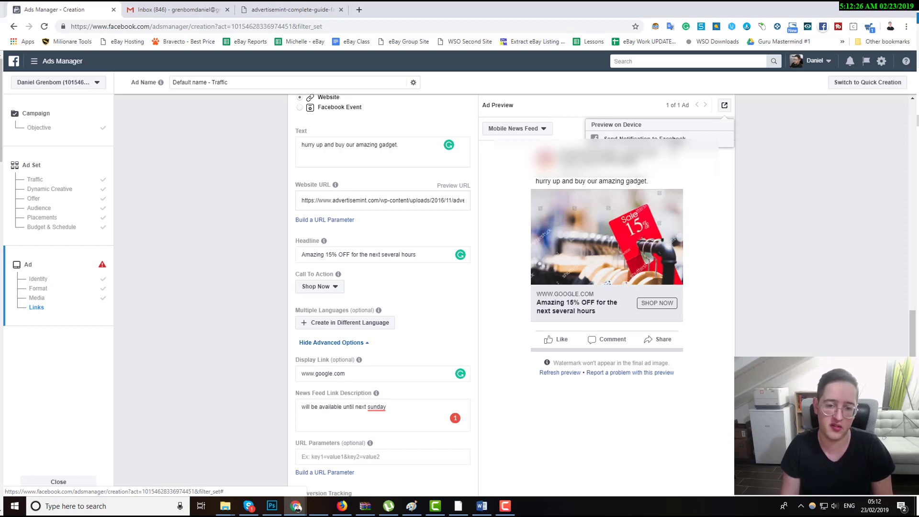
pyautogui.click(764, 188)
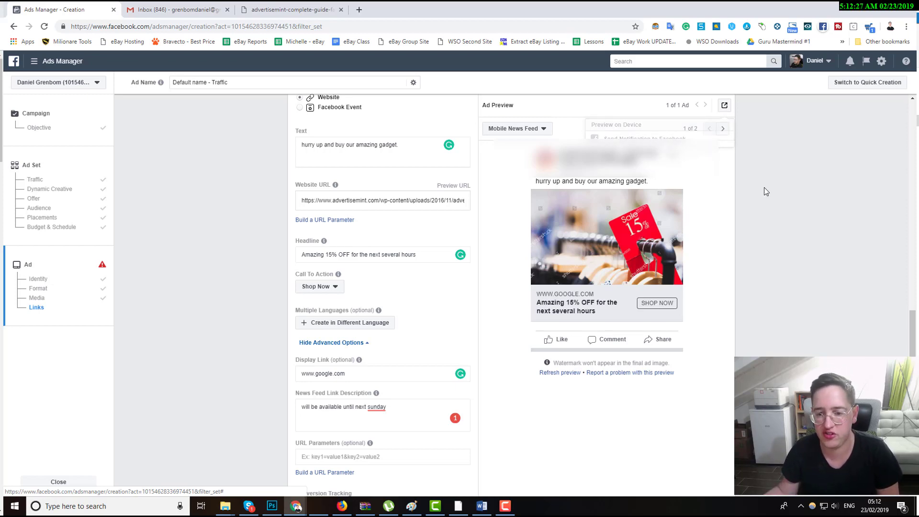
# Examine the ad's link fields and the required-field error notice at the bottom of the form.
pyautogui.scroll(-5, 764, 192)
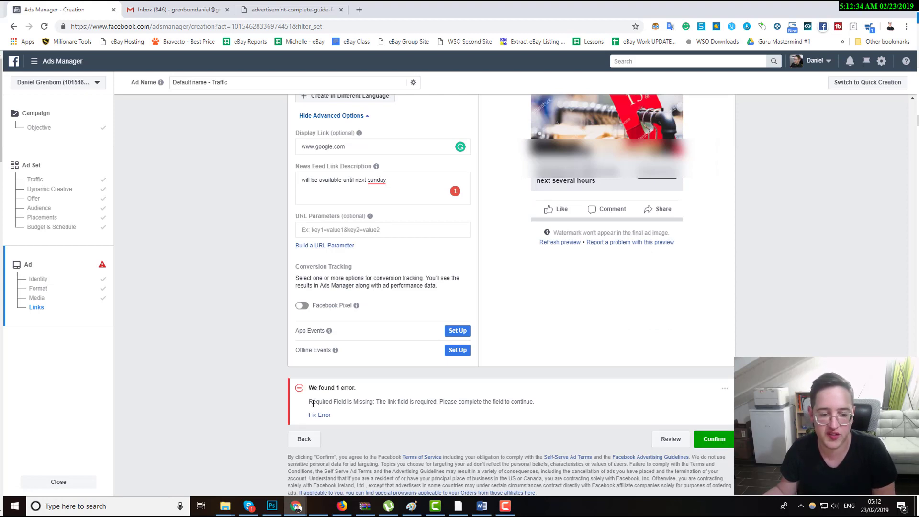
pyautogui.moveTo(313, 403); pyautogui.dragTo(444, 402)
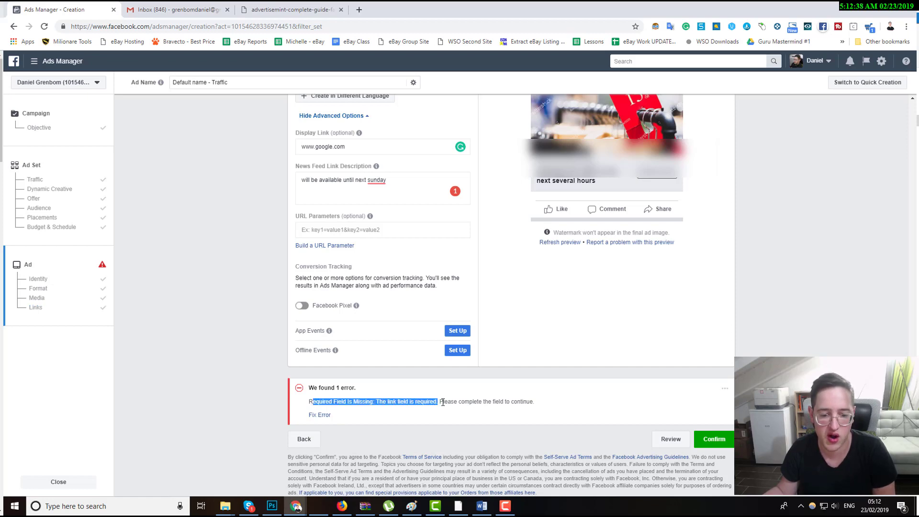
pyautogui.scroll(4, 444, 401)
pyautogui.scroll(4, 336, 287)
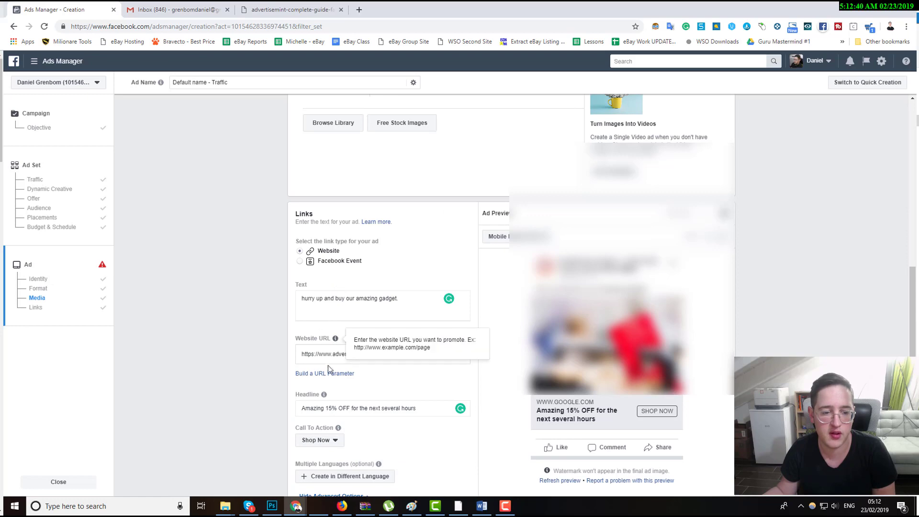
pyautogui.scroll(-1, 311, 347)
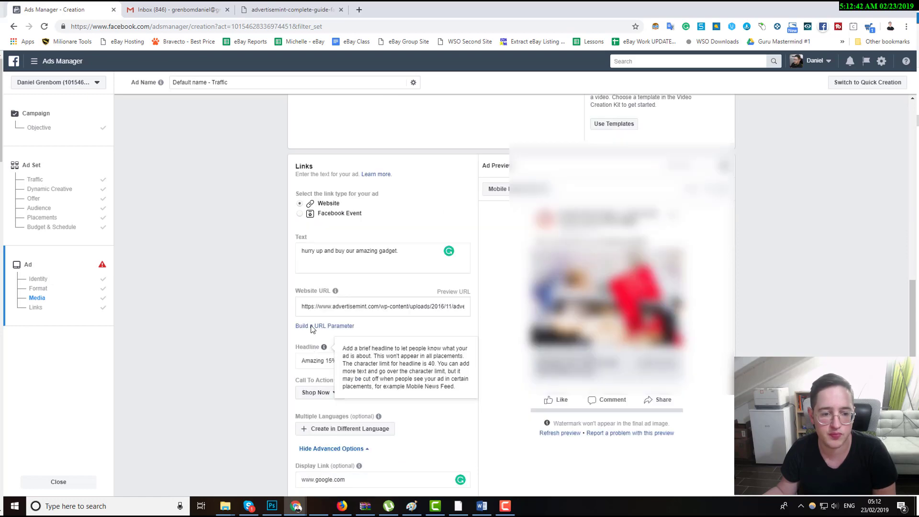
pyautogui.scroll(-4, 423, 258)
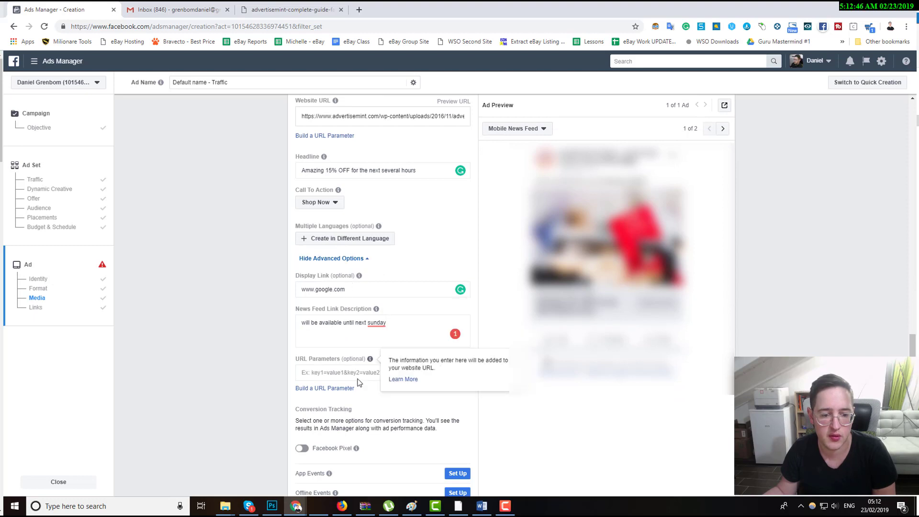
pyautogui.scroll(-3, 357, 379)
pyautogui.click(326, 408)
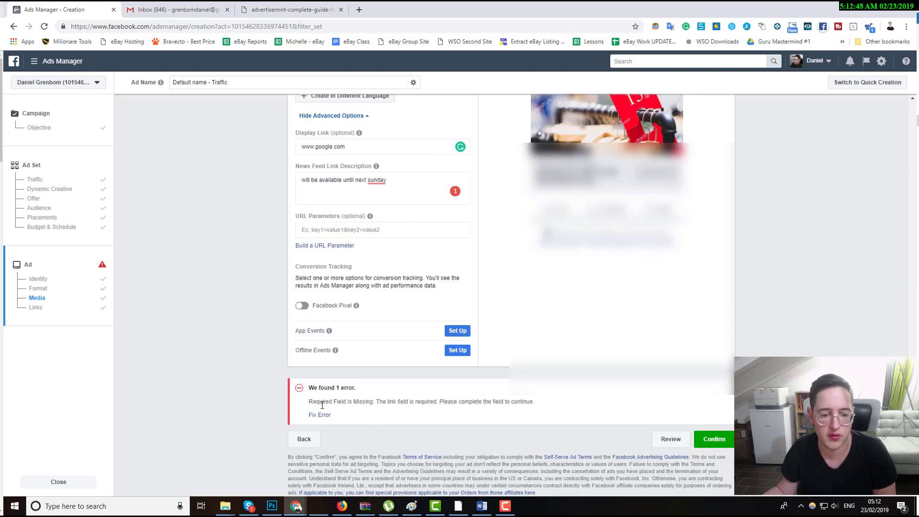